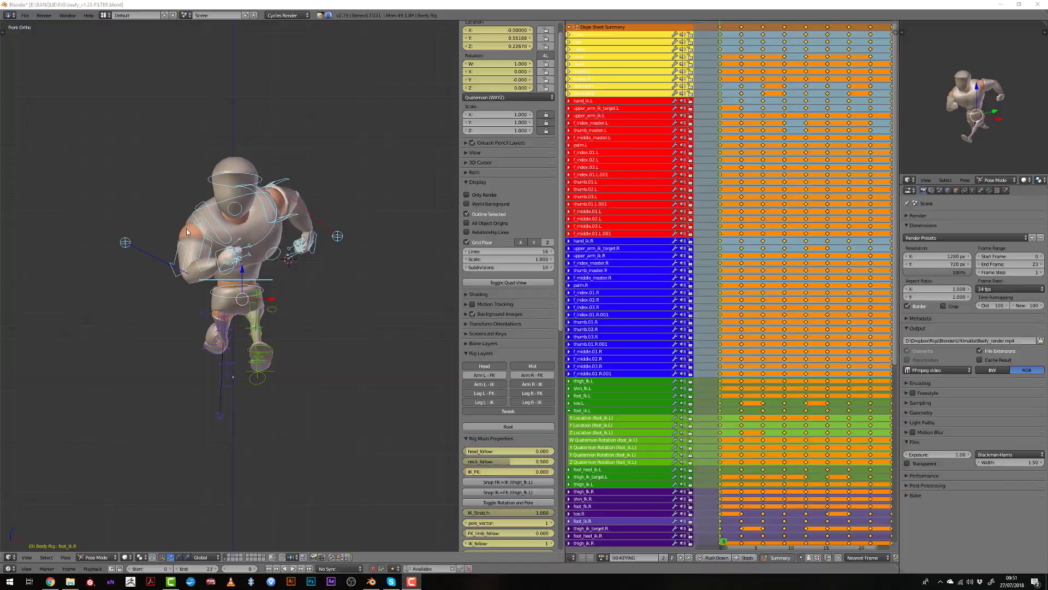
- Select the Beefy rig and set the visibility of the body, hip, both arms and right leg to 0
right_click(186, 228)
key("t")
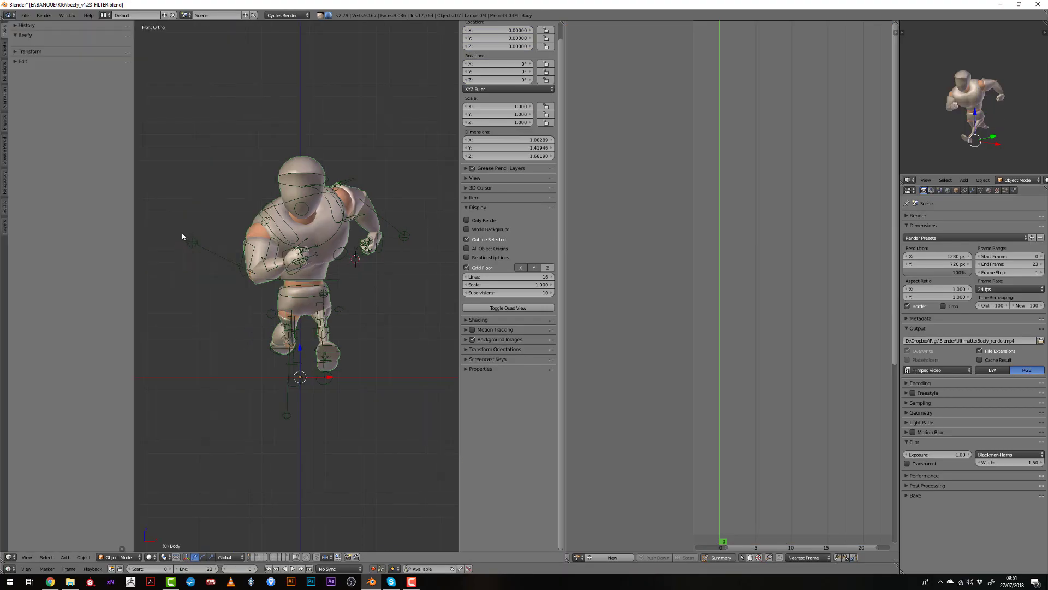
right_click(268, 268)
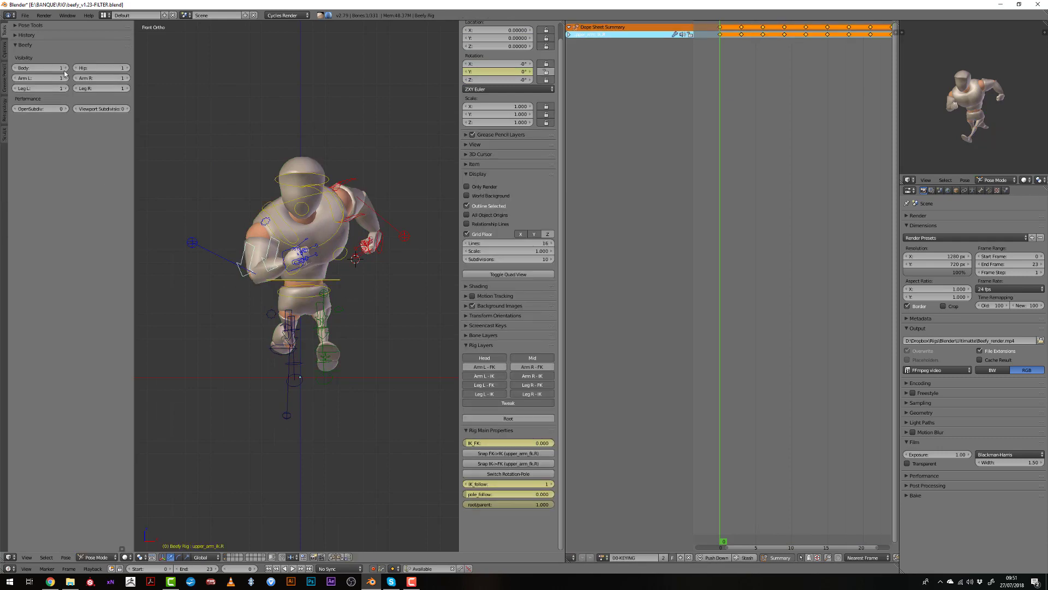
left_click(16, 69)
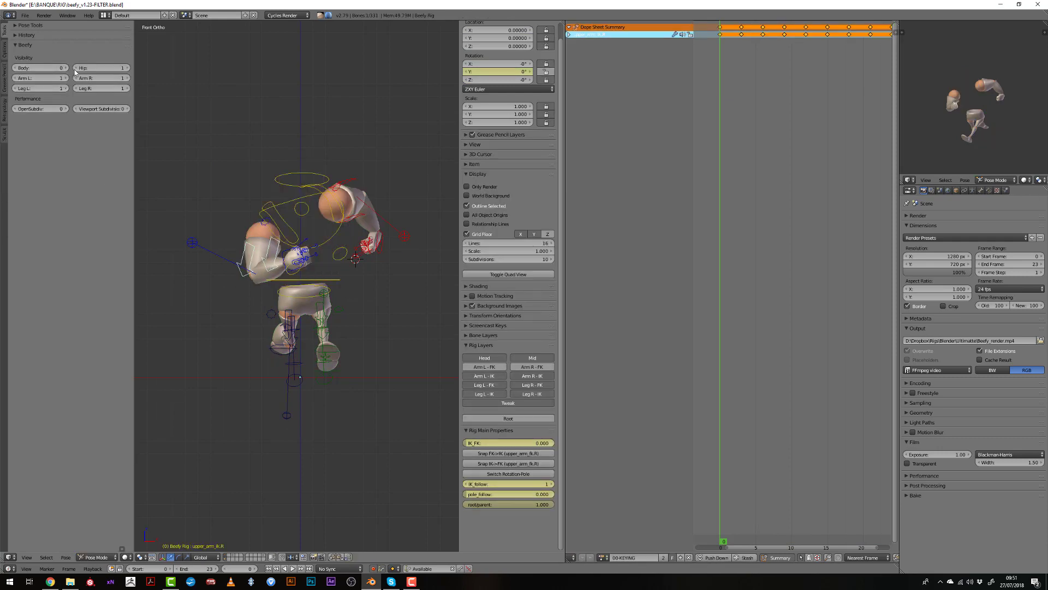
left_click(74, 68)
left_click(75, 78)
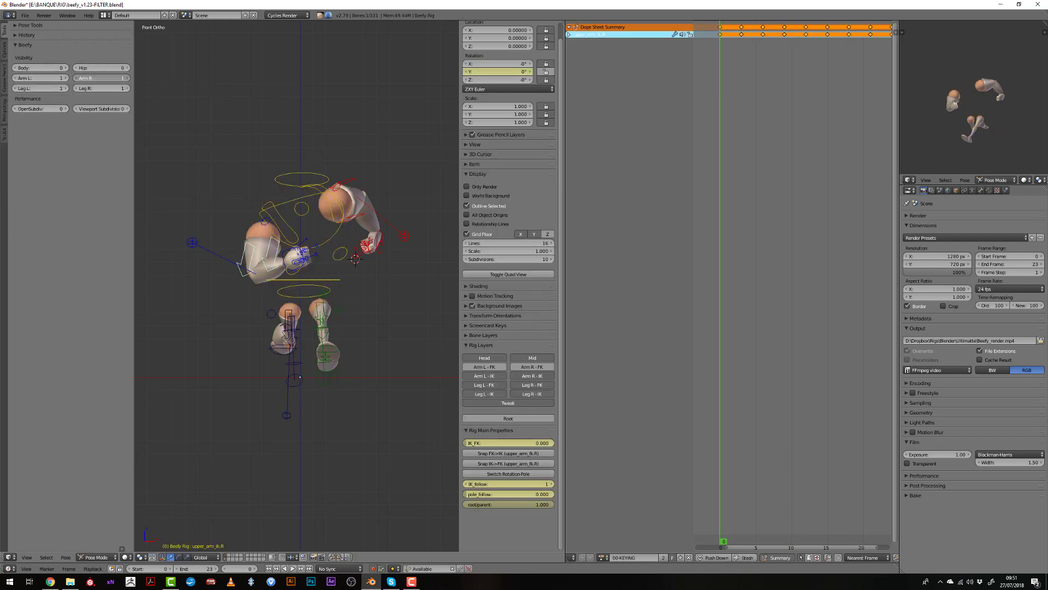
left_click(14, 78)
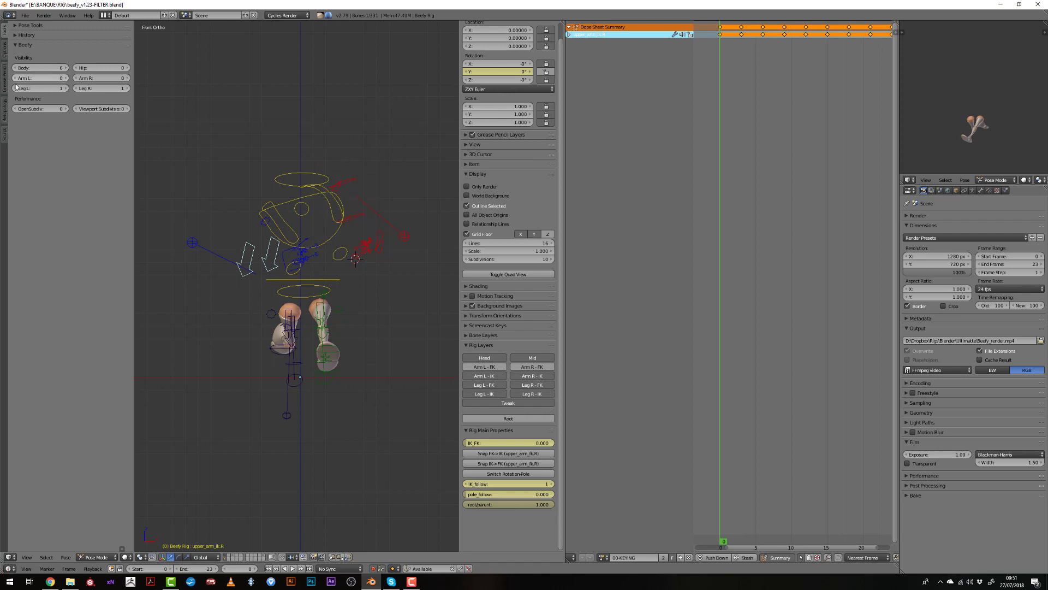
left_click(77, 88)
- View the remaining leg in right orthographic view and select its foot_ik.L control
key("KP_3")
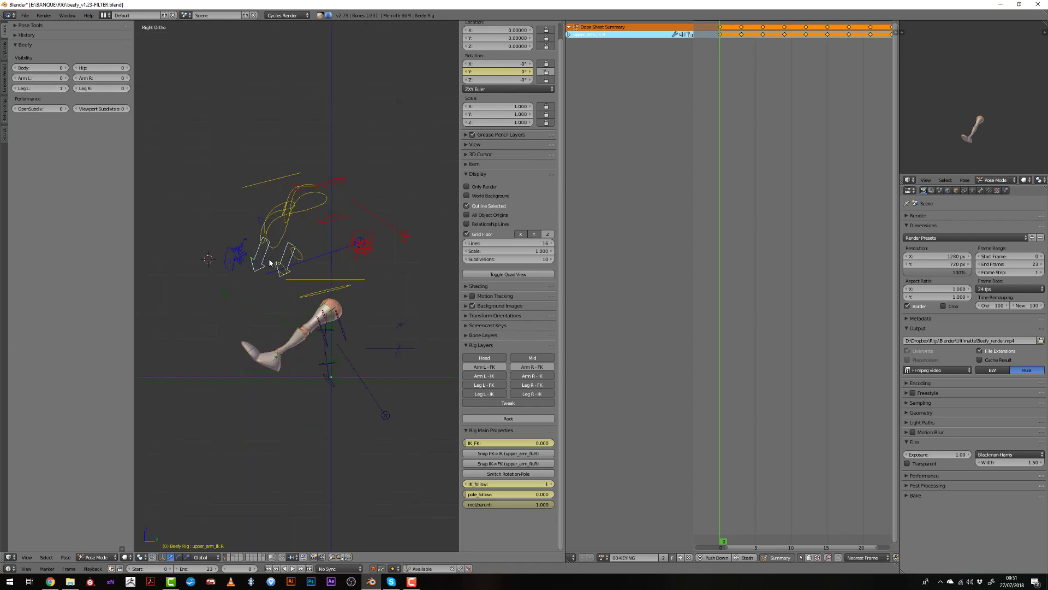
middle_click_drag(261, 411, 294, 361, "shift")
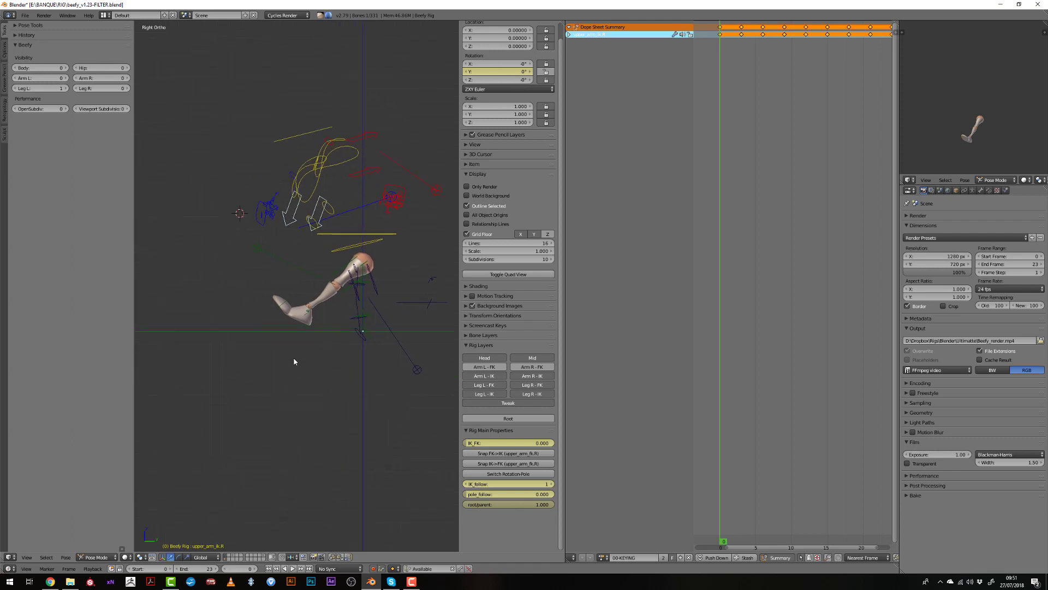
right_click(286, 321)
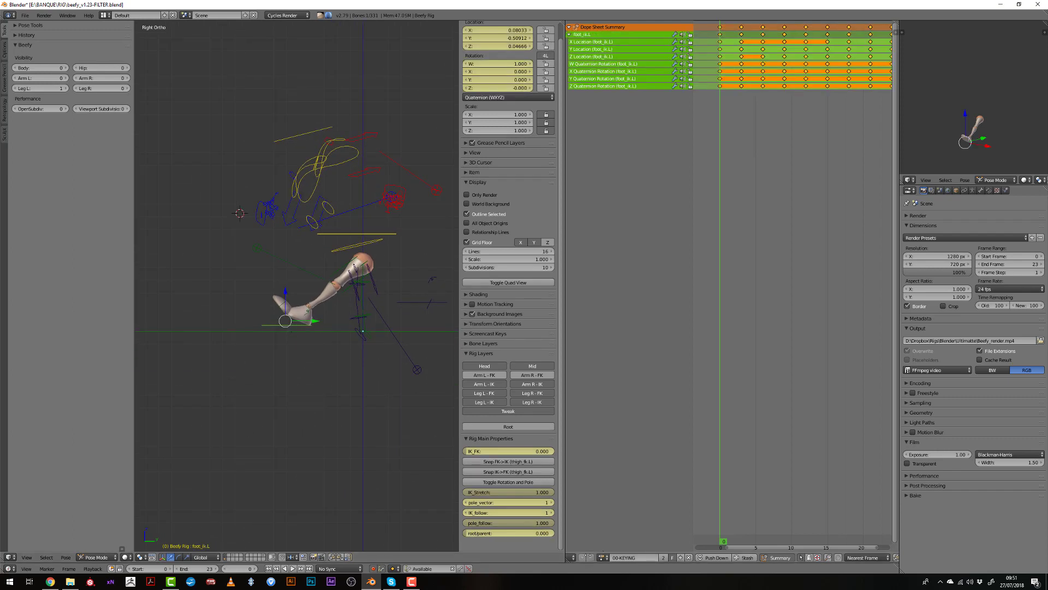
- Change the dope sheet area to a Graph Editor in F-Curve mode
middle_click_drag(603, 553, 847, 549)
left_click(576, 559)
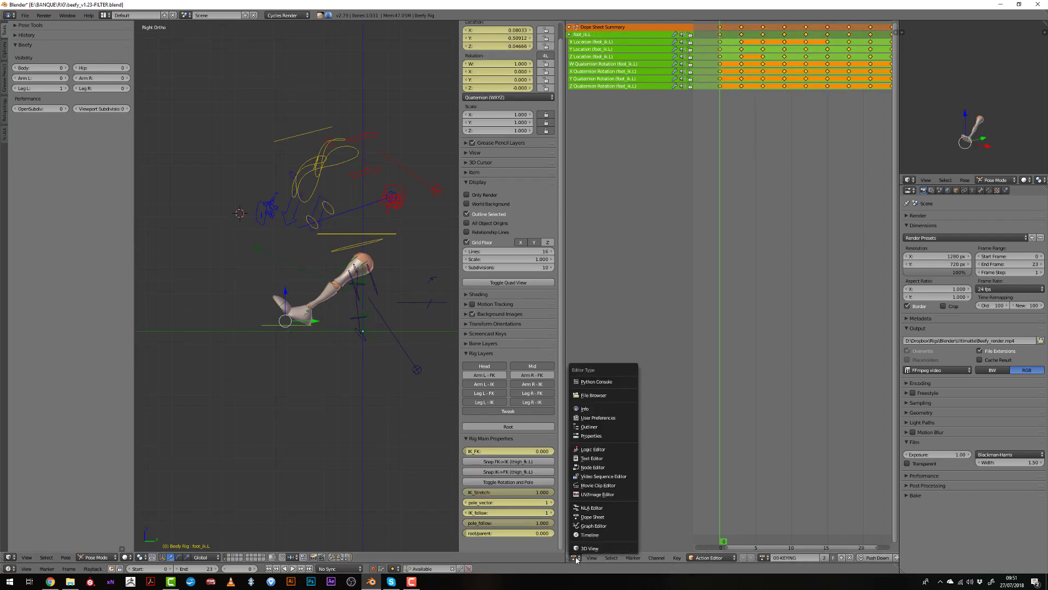
left_click(587, 534)
middle_click_drag(710, 403, 775, 393)
left_click(700, 557)
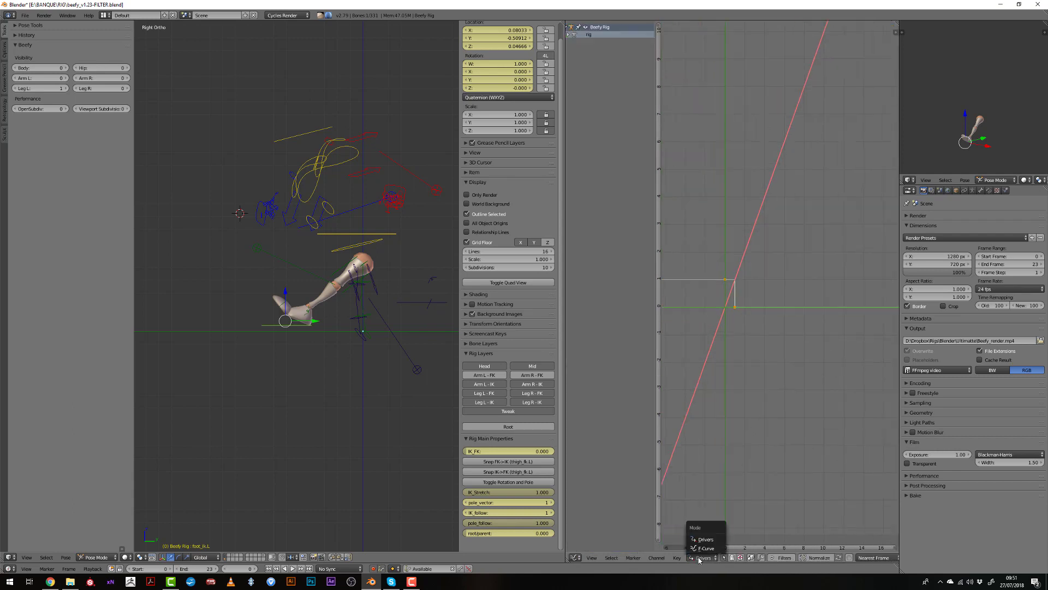
left_click(705, 548)
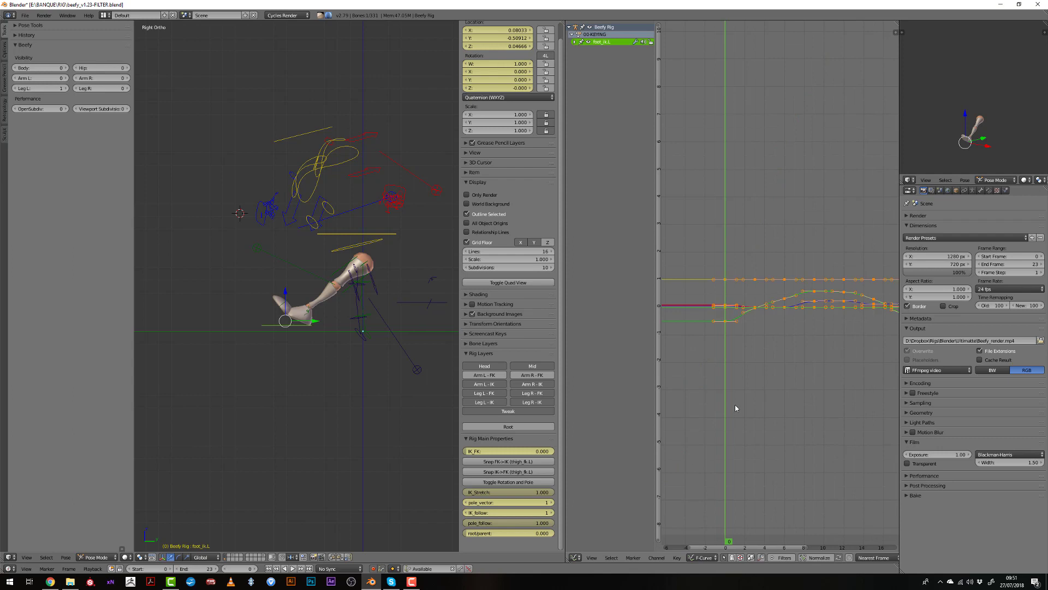
- Play the run cycle and scrub through its first frames to examine how the left foot lands
key("alt+a")
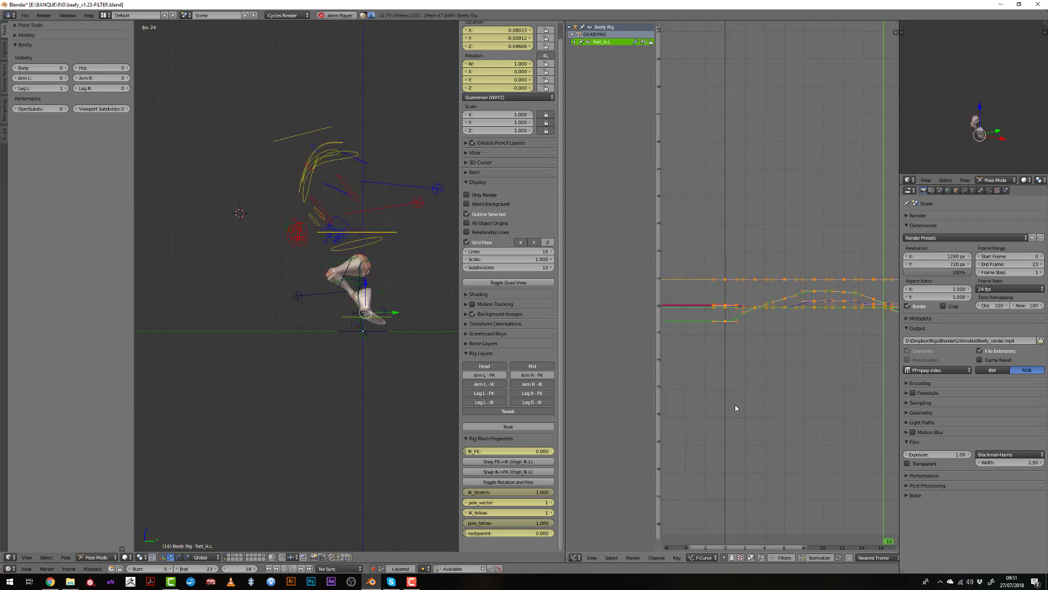
key("Escape")
left_click(725, 386)
left_click_drag(727, 390, 749, 392)
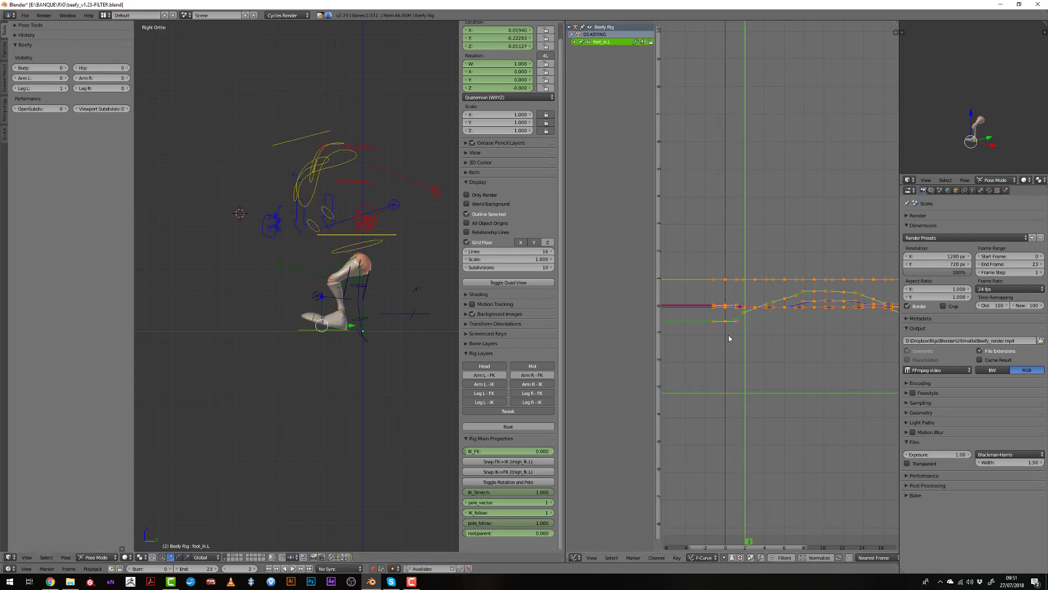
scroll(728, 336, "up", 4)
key("a")
left_click_drag(690, 304, 747, 297)
right_click(755, 257)
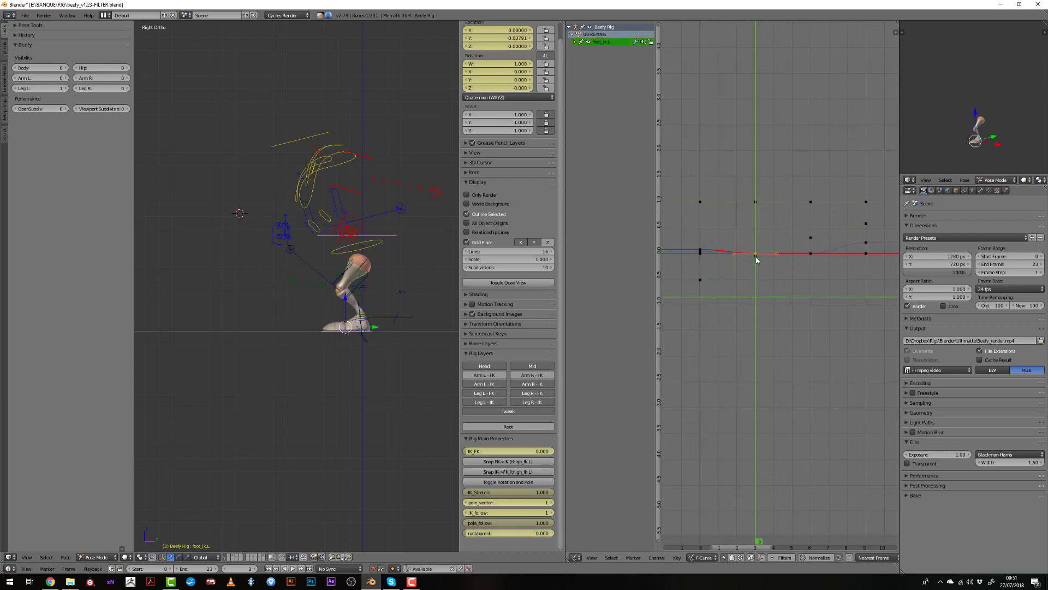
key("g")
right_click(753, 266)
right_click(701, 252)
right_click(702, 253)
- Try to shift the foot_ik.L location keys at frame 3 to frame 2 along the time axis
key("a")
key("Home")
key("a")
middle_click_drag(707, 340, 749, 286)
scroll(748, 286, "up", 2)
mouse_move(720, 319)
left_mouse_down()
mouse_move(756, 326)
mouse_move(709, 320)
mouse_move(734, 327)
left_mouse_up()
right_click(750, 303)
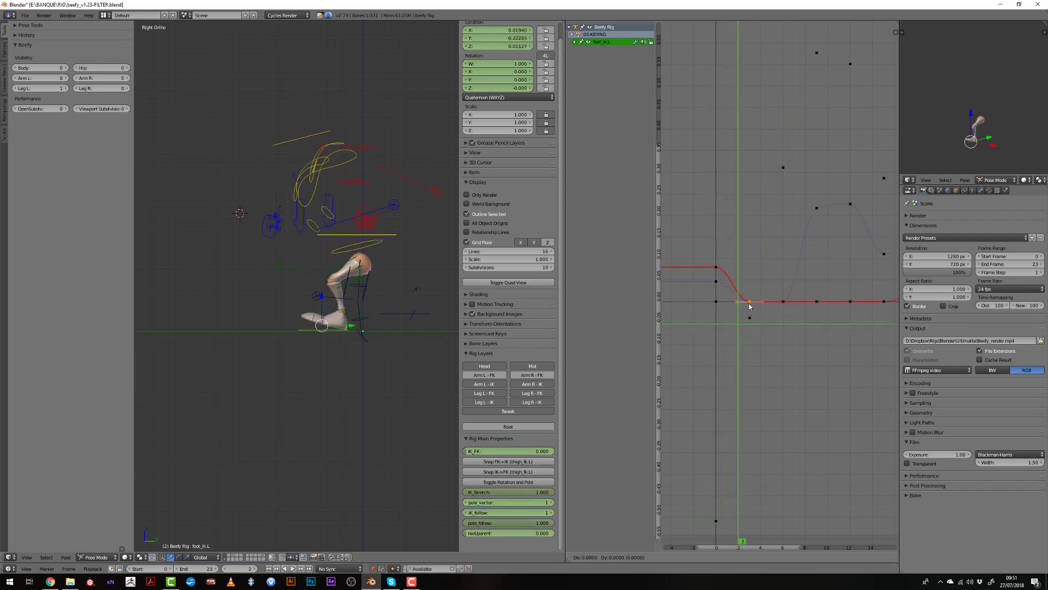
key("g")
key("x")
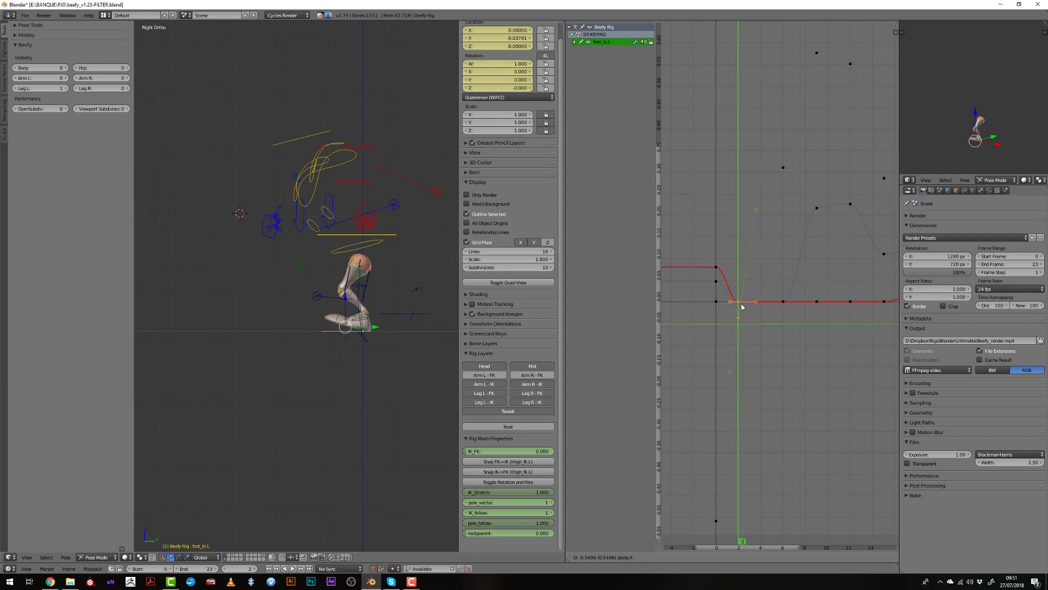
left_click(740, 307)
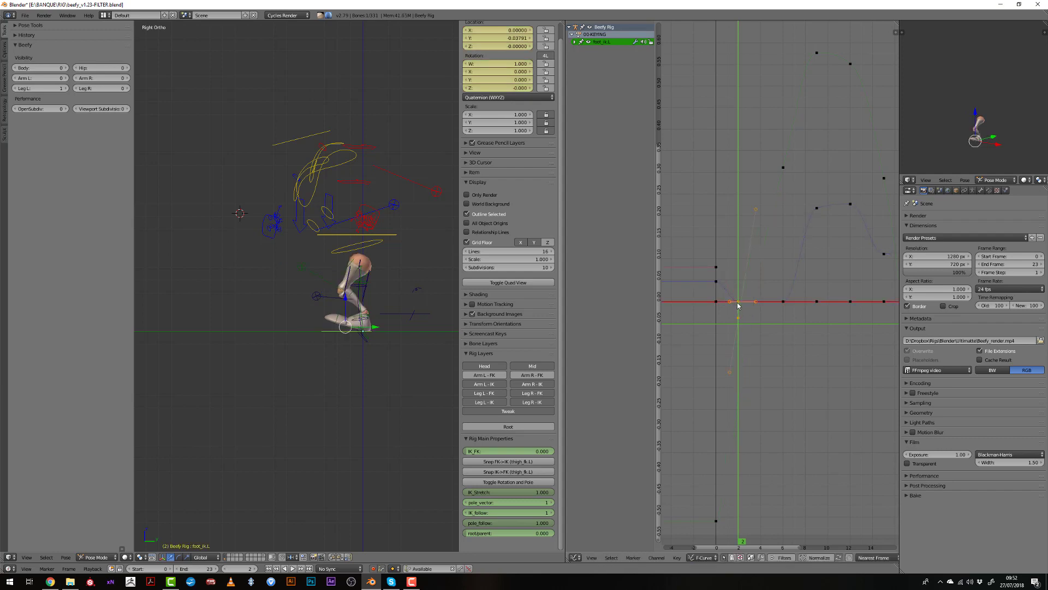
key("ctrl+z")
key("ctrl+z")
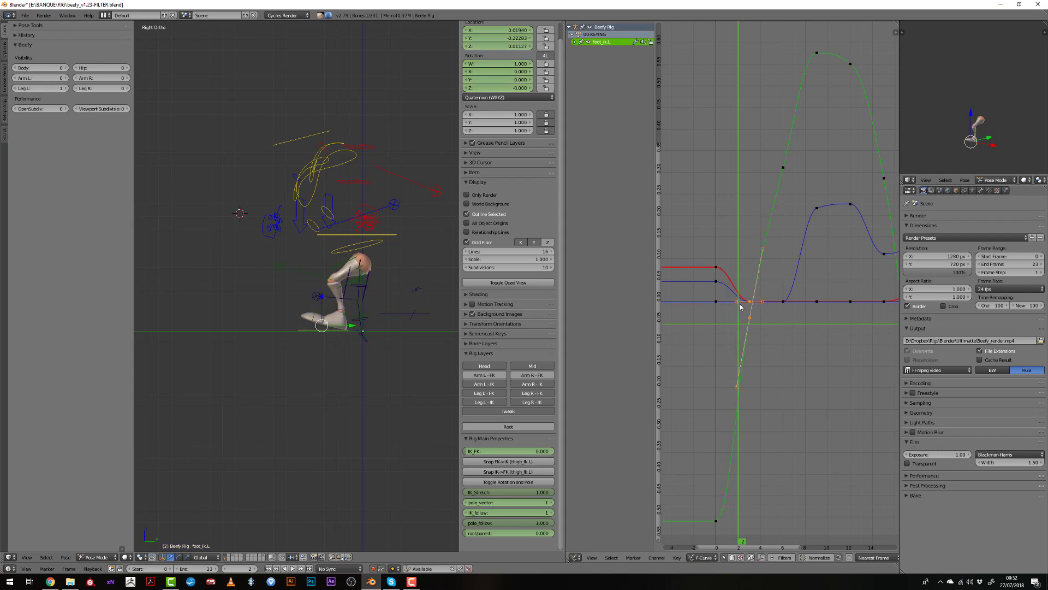
- Expand the foot_ik.L channels and move the Z Location key at frame 3 to frame 1 along the time axis
left_click(751, 305)
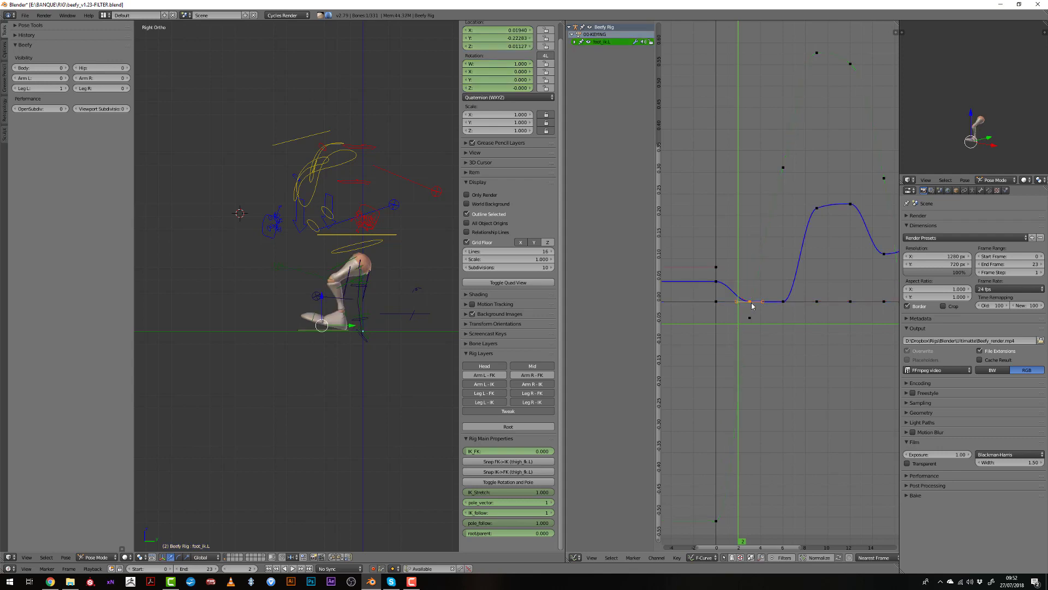
left_click(575, 42)
left_click(578, 72)
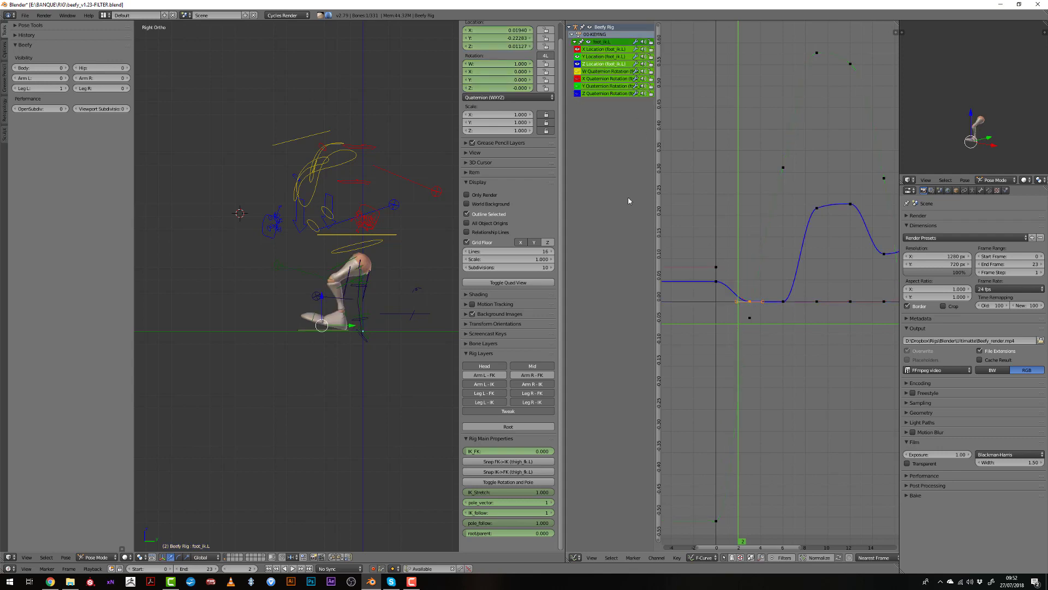
scroll(731, 328, "up", 4)
middle_click_drag(734, 329, 758, 290)
key("g")
key("x")
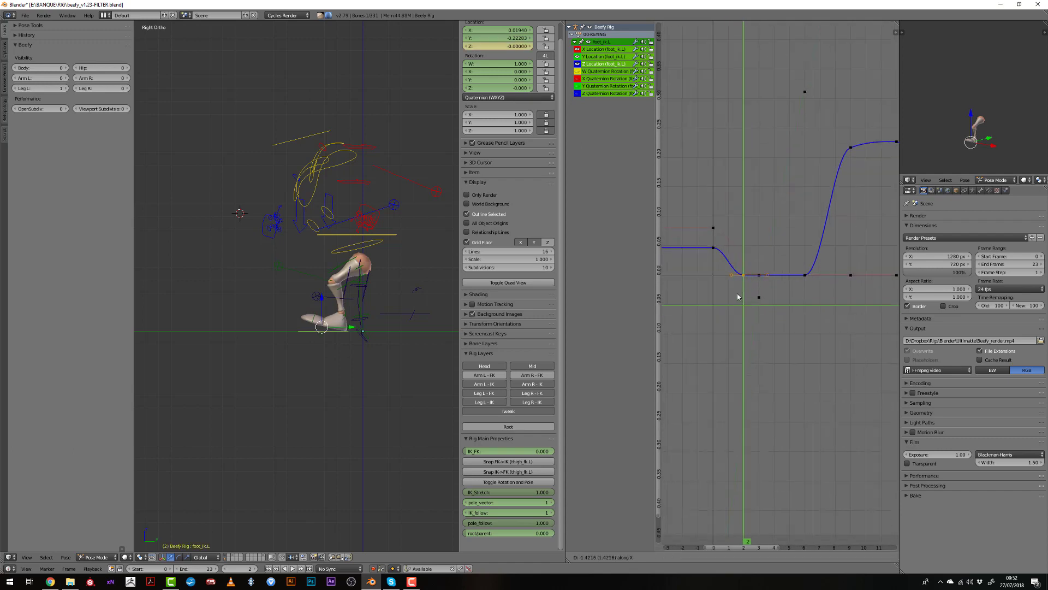
left_click(735, 293)
- Change the handle type of the foot's Z Location key at frame 1
left_click_drag(709, 293, 724, 297)
left_click(725, 297)
key("v")
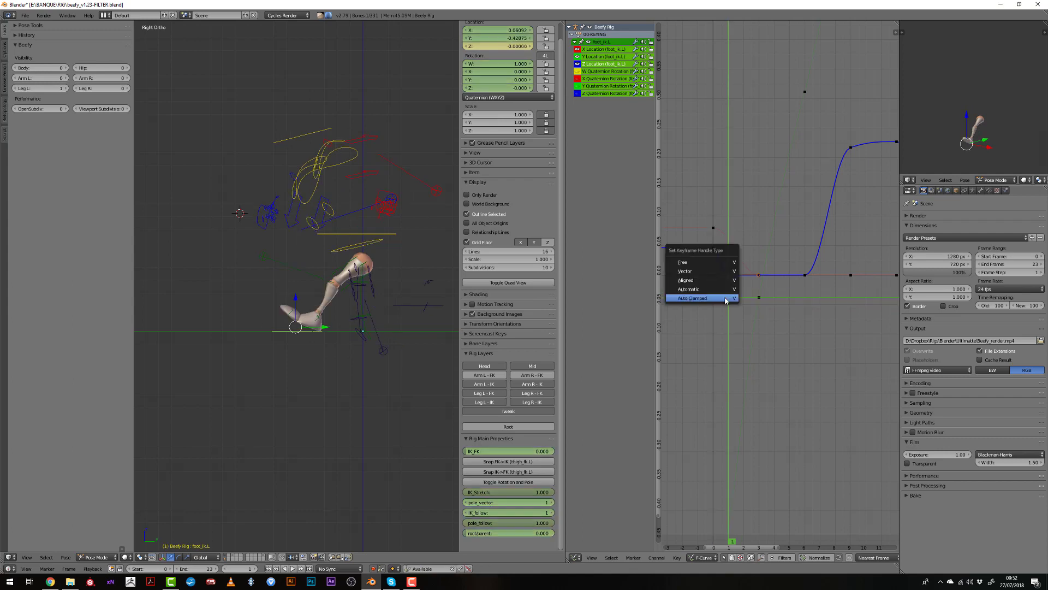
left_click(721, 278)
scroll(719, 274, "up", 1)
key("g")
left_click(720, 253)
- Insert keyframes at frame 1 on only the selected foot_ik.L location channels
left_click_drag(708, 263, 721, 279)
key("a")
key("i")
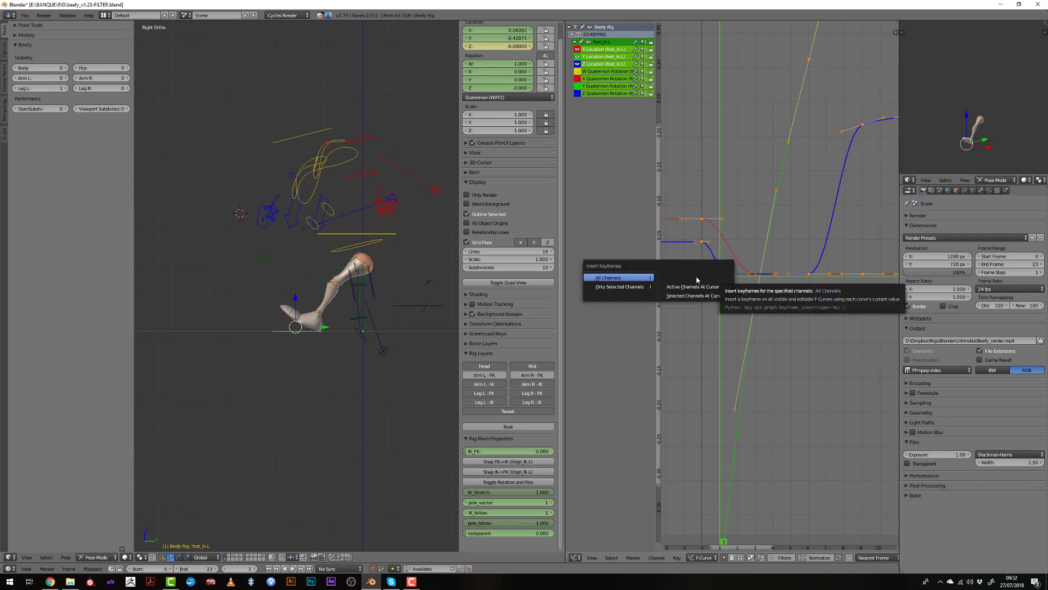
left_click(643, 287)
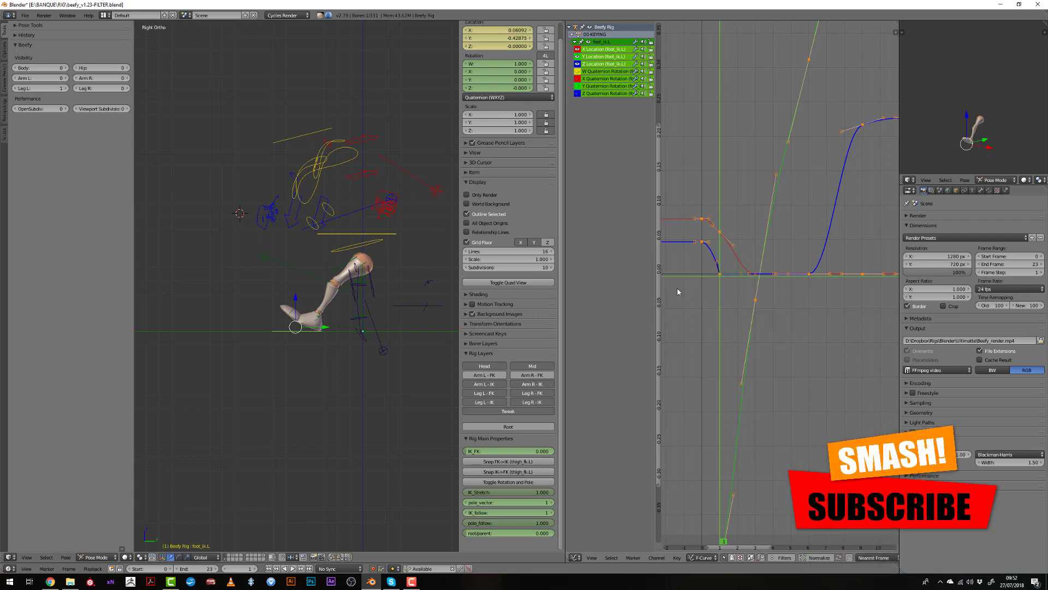
- Move the X Location key at frame 3 onto frame 1 and change its handle type
right_click(755, 275)
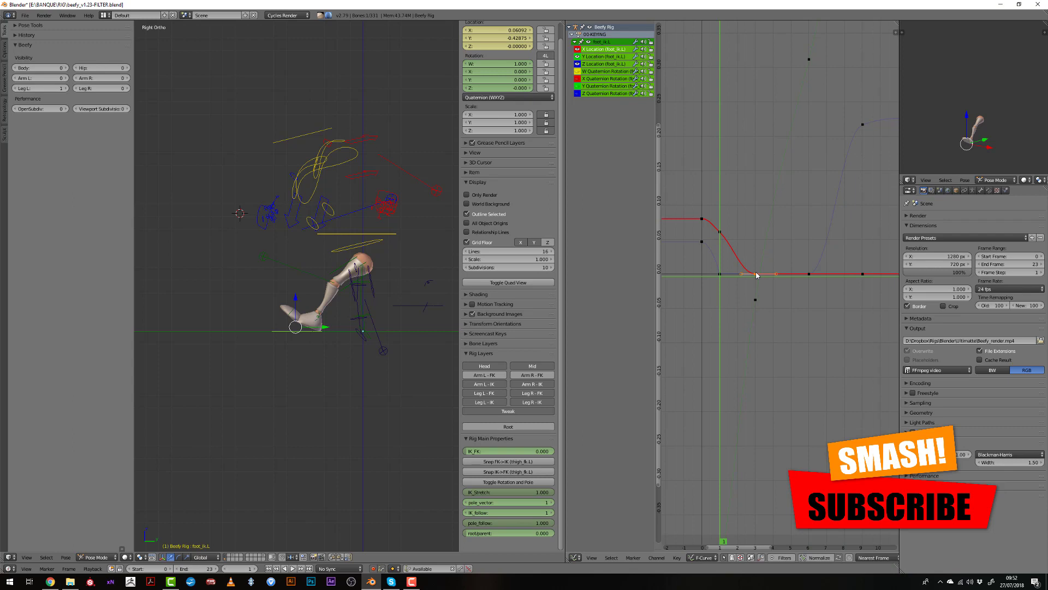
key("g")
left_click(721, 277)
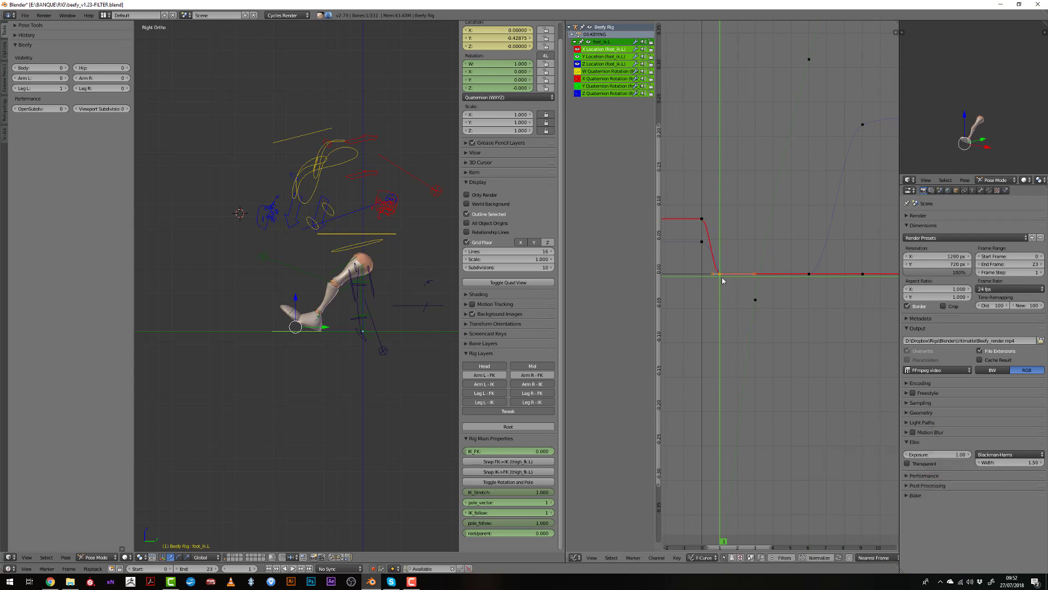
key("v")
left_click(719, 270)
- Scrub up to frame 6 and play the animation to examine the foot's forward travel on the Y Location curve
scroll(730, 333, "down", 5)
middle_click_drag(745, 365, 736, 311)
right_click(756, 243)
middle_click_drag(768, 224, 756, 261)
left_click_drag(725, 291, 782, 297)
key("alt+a")
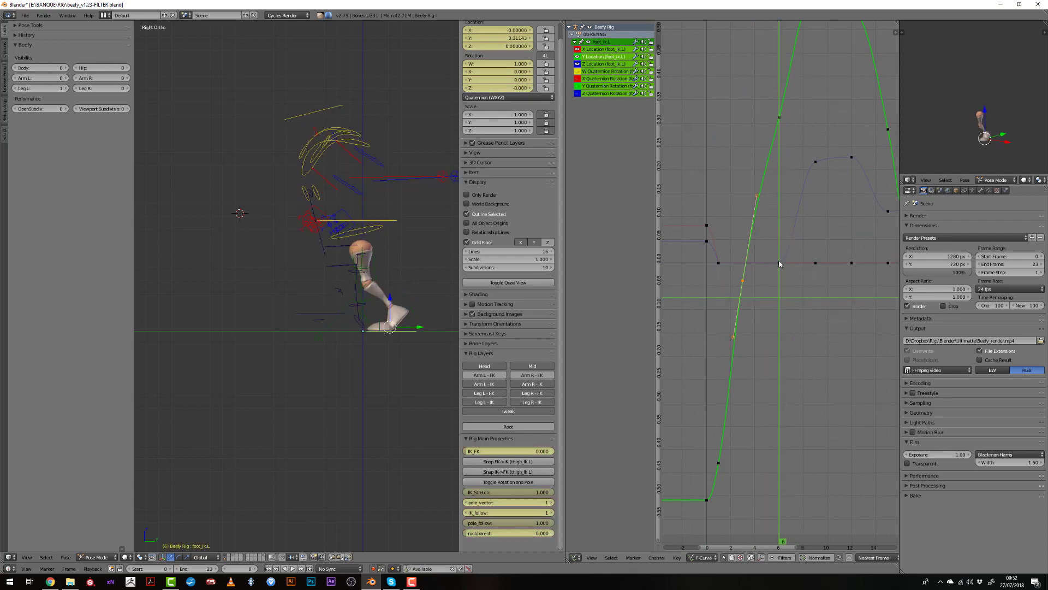
- Change the handle type of the Z Location key at frame 6
right_click(779, 261, "alt")
key("v")
left_click(779, 263)
- Delete the Y Location key at frame 3 and change the handle type of the keys at frames 1 and 6
key("x")
left_click(742, 302)
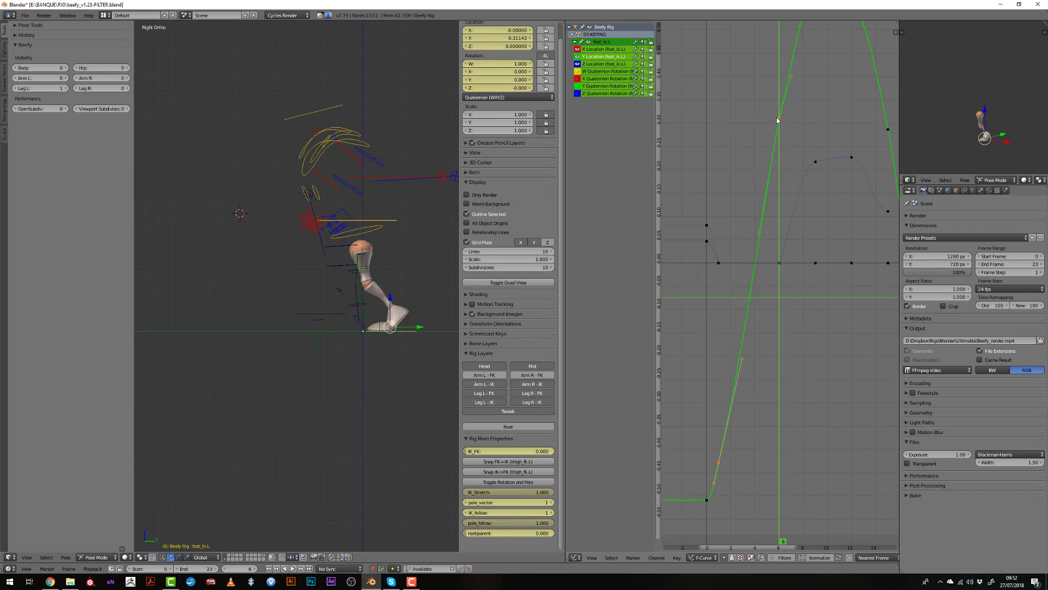
key("v")
left_click(768, 182)
- Play and scrub the cycle to examine the foot's ground contact and lift-off
mouse_move(704, 422)
left_mouse_down()
mouse_move(798, 410)
mouse_move(717, 408)
left_mouse_up()
key("alt+a")
key("alt+a")
left_click_drag(719, 346, 841, 350)
middle_click_drag(841, 347, 775, 446)
scroll(766, 337, "up", 2)
- Move the Z Location key at frame 12 to frame 11 and raise it slightly
middle_click_drag(736, 286, 750, 265)
left_click_drag(752, 268, 791, 268)
left_click(803, 236)
key("g")
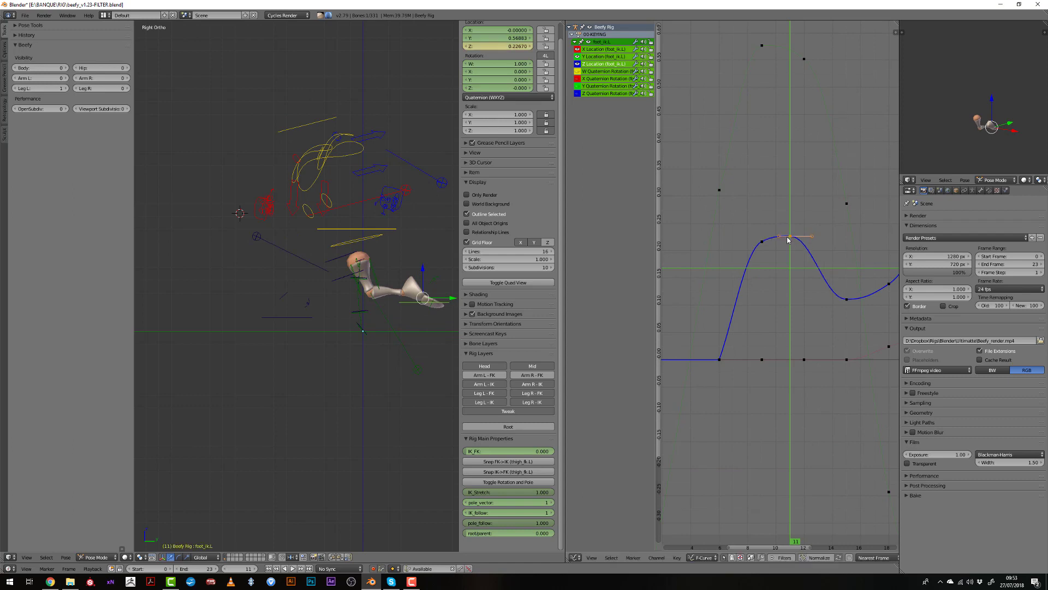
left_click(789, 231)
- Scrub and play the frames around the back swing to examine the foot's arc between frames 7 and 18
left_click(764, 301)
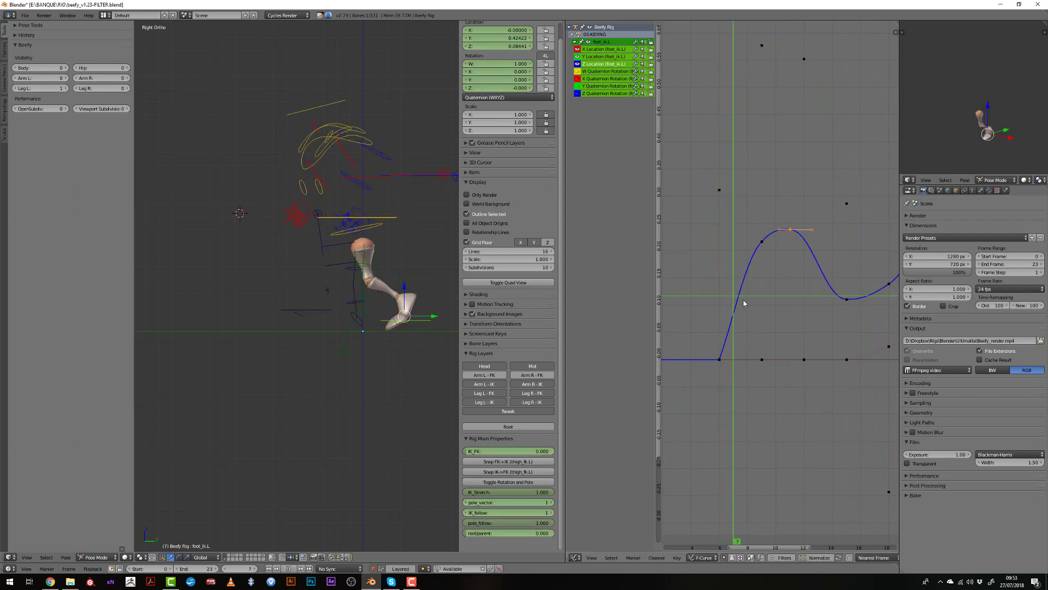
left_click_drag(765, 302, 832, 316)
key("alt+a")
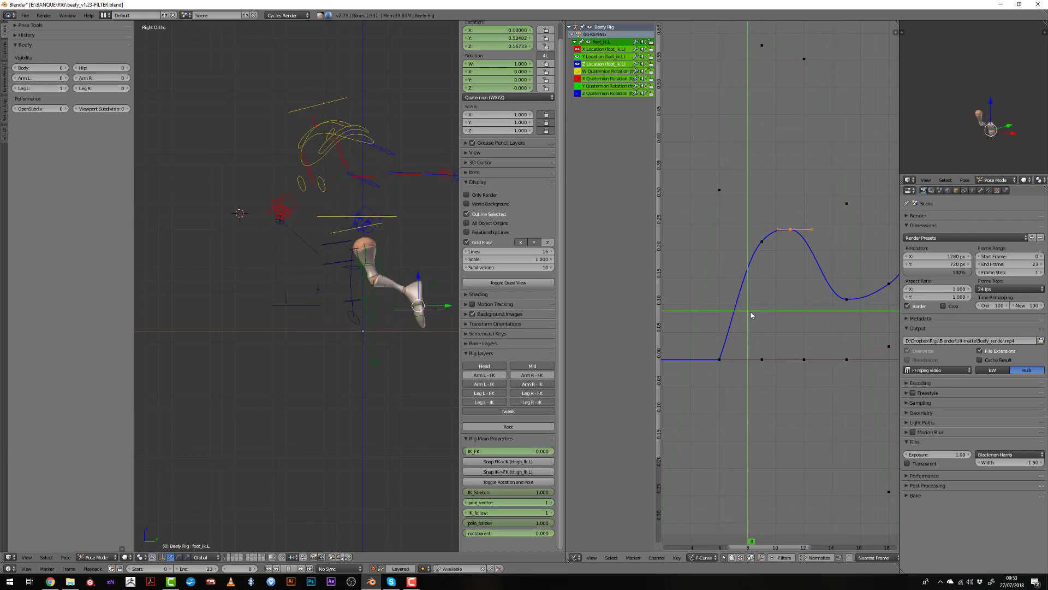
left_click_drag(766, 313, 803, 321)
middle_click_drag(791, 314, 779, 354)
left_click_drag(731, 273, 877, 266)
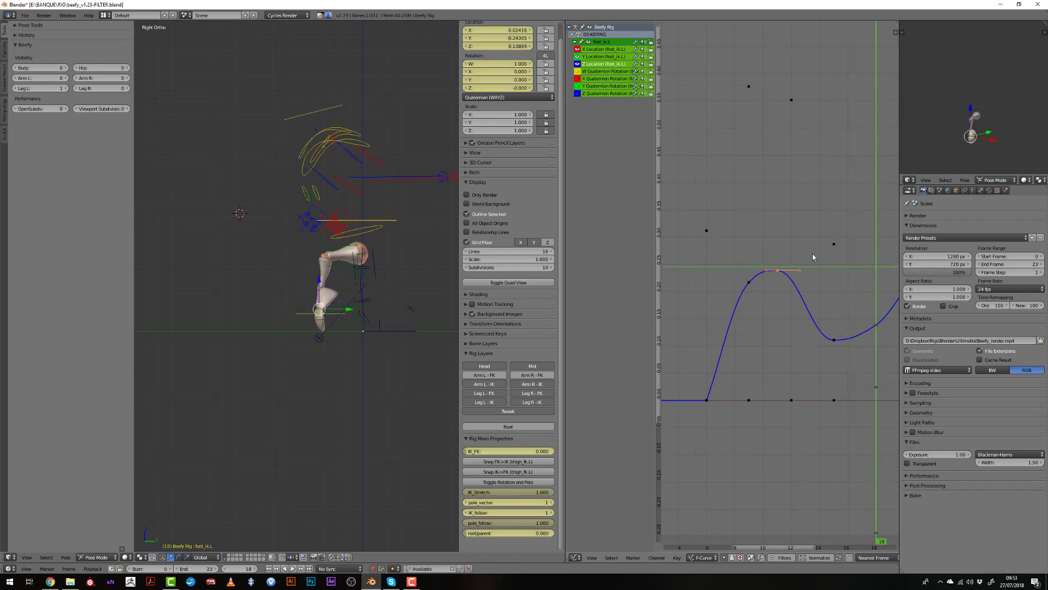
left_click(742, 206)
left_click_drag(745, 205, 791, 214)
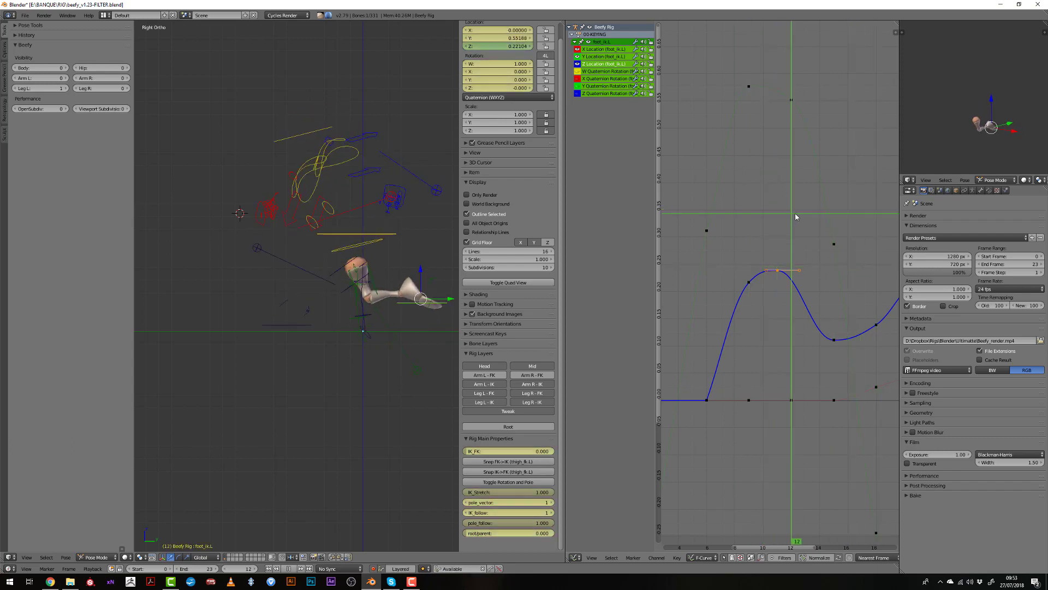
- Move the Y Location key at frame 12 to frame 11 and play back the adjusted leg motion
right_click(790, 101)
key("g")
left_click(780, 101)
key("g")
left_click(779, 98)
key("alt+a")
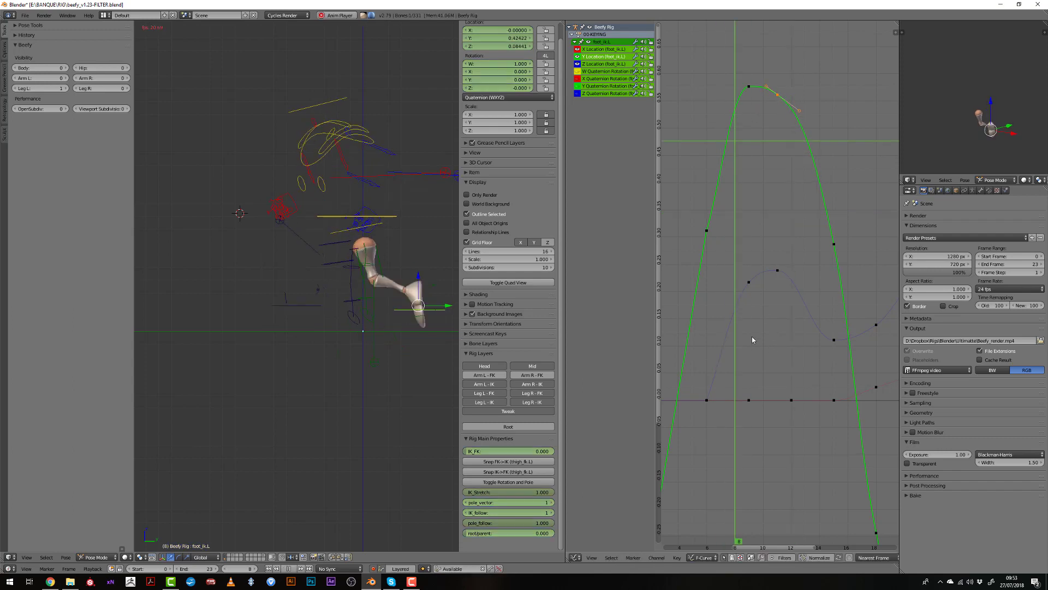
key("alt+a")
key("Home")
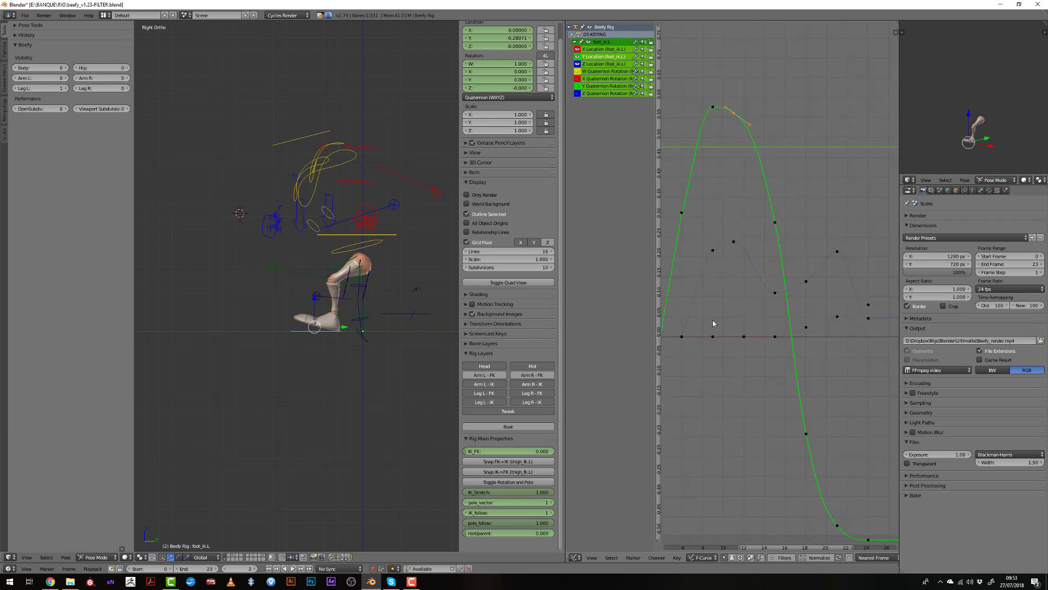
- Move the Y Location key just before frame 22 onto frame 22 and lower it below the frame 24 key
left_click_drag(696, 304, 855, 328)
middle_click_drag(855, 329, 792, 185)
scroll(792, 186, "down", 4)
scroll(772, 299, "down", 2)
middle_click_drag(769, 302, 800, 304)
scroll(804, 291, "up", 2)
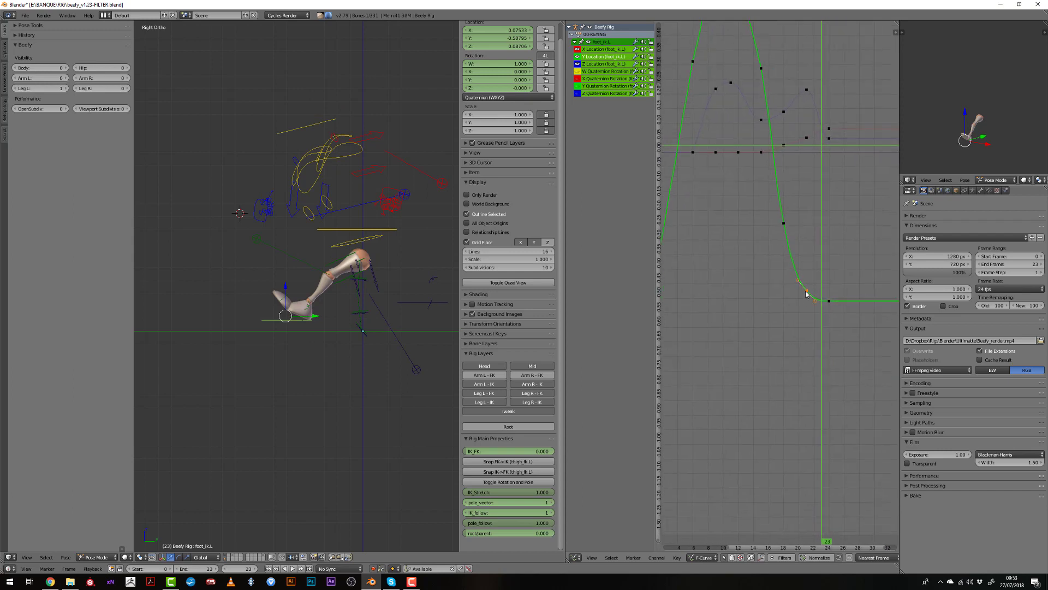
key("g")
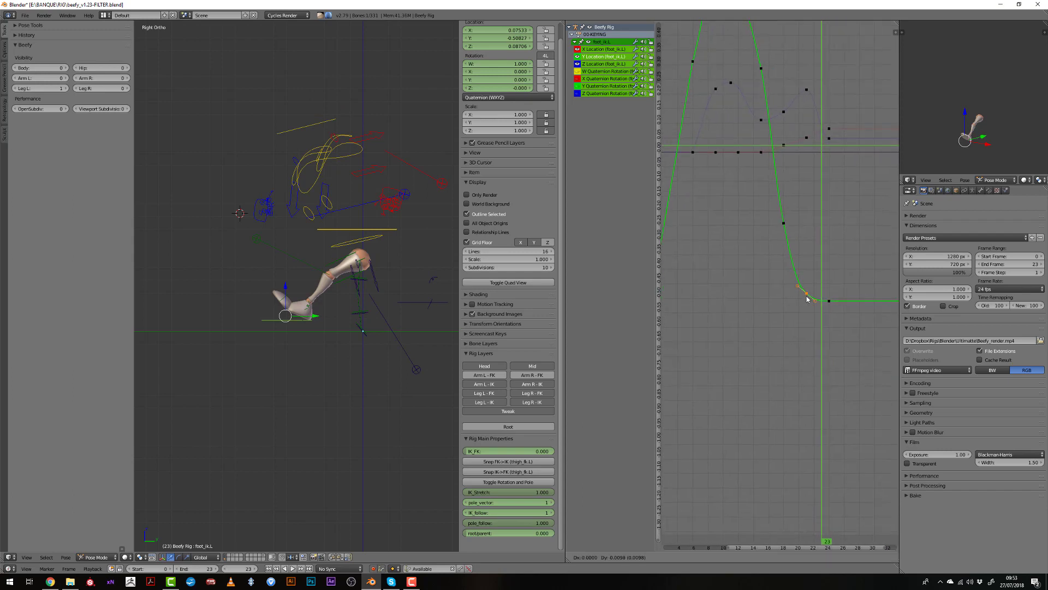
right_click(807, 297)
left_click_drag(814, 298, 811, 296)
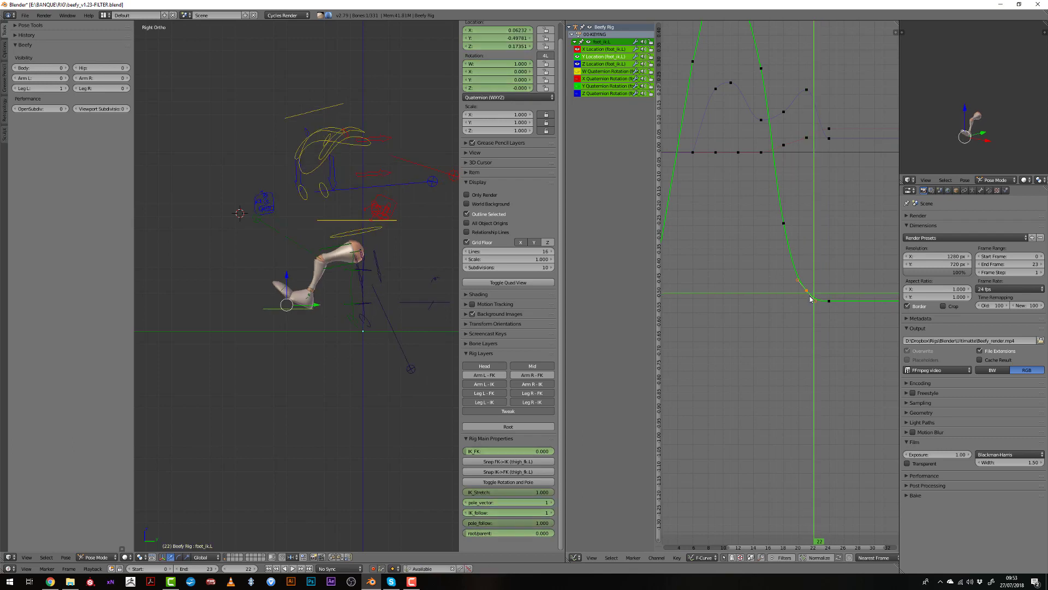
key("g")
left_click(817, 300)
key("g")
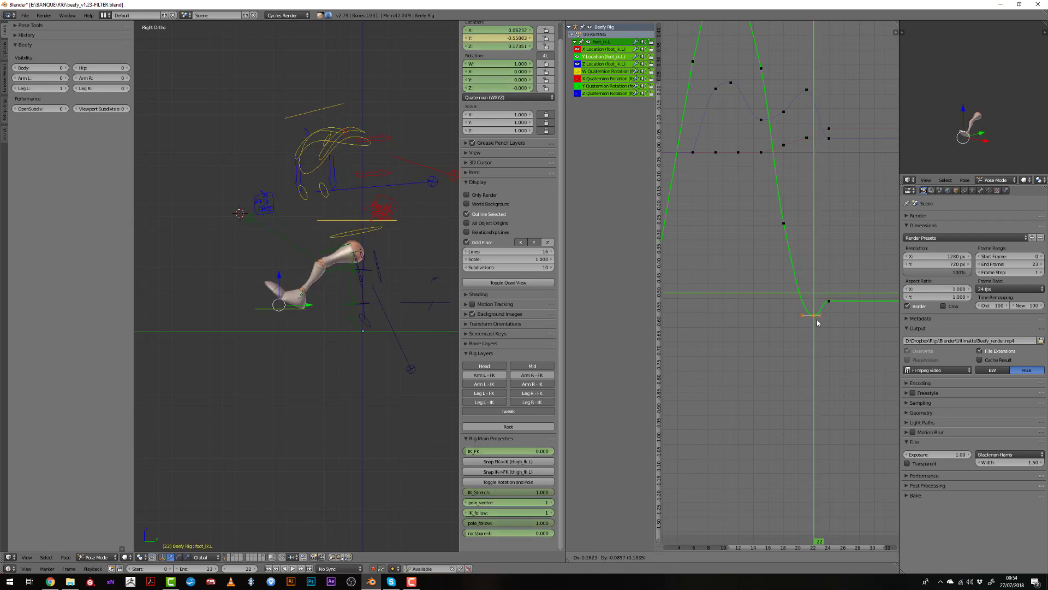
left_click(817, 320)
- Lower the Y Location key at frame 24 to about -0.53 and rotate its handles so the curve slopes upward
scroll(806, 323, "down", 3)
middle_click_drag(794, 317, 808, 312)
left_click_drag(793, 308, 837, 302)
scroll(829, 310, "up", 1)
right_click(837, 295)
key("g")
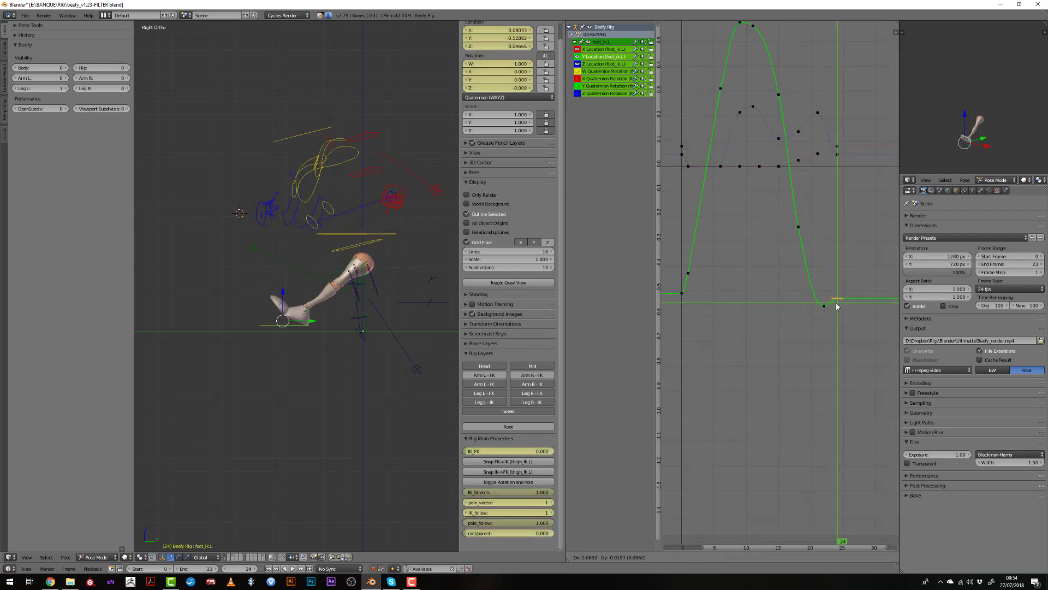
left_click(835, 308)
key("r")
left_click(835, 320)
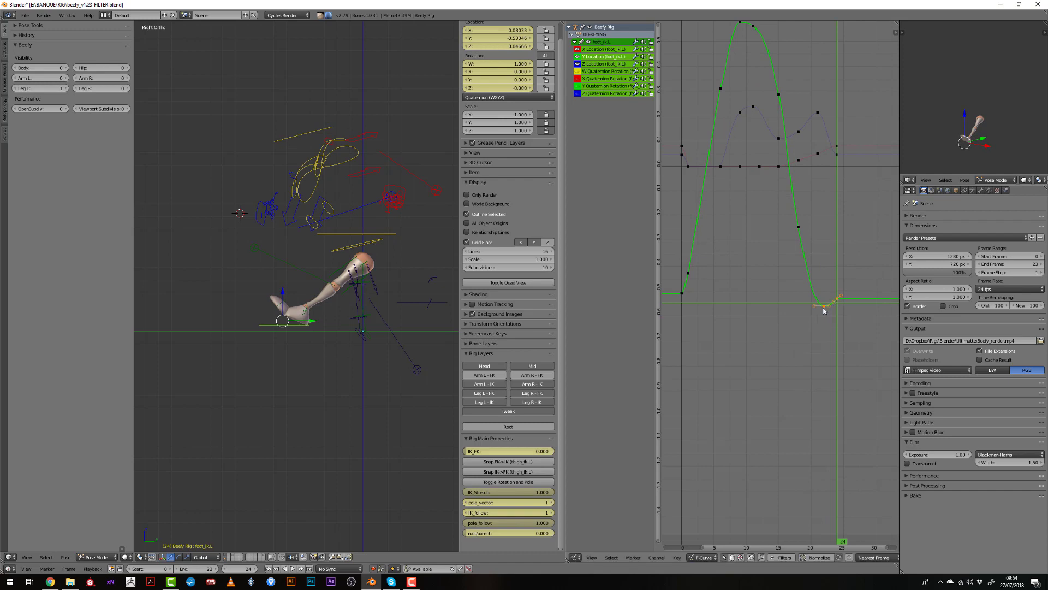
- Raise the Y Location keys at frames 22 and 24 together, bringing the frame 24 key to about -0.51
right_click(824, 311)
key("g")
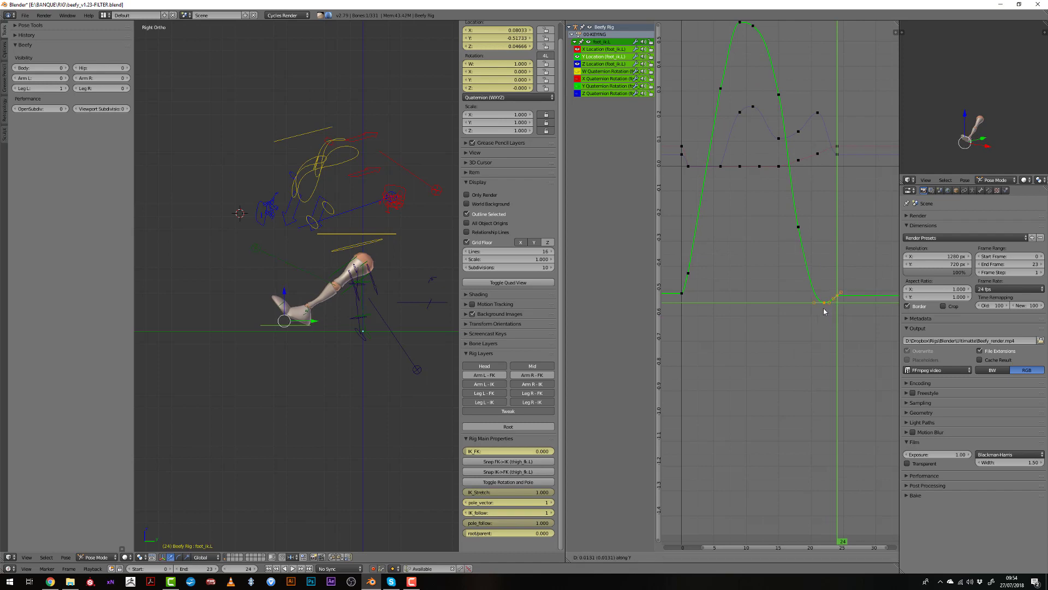
left_click(829, 304)
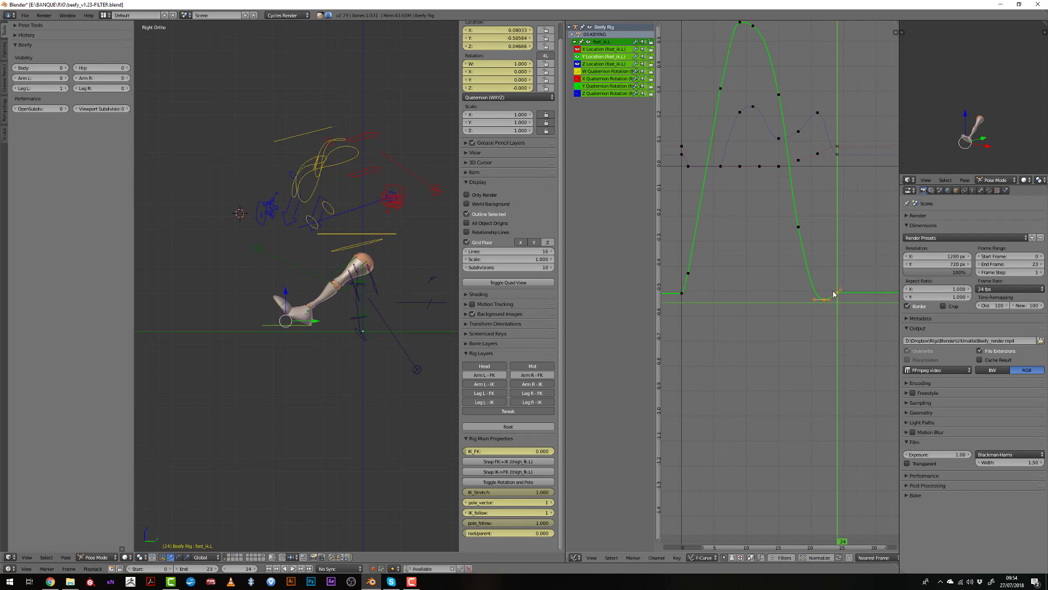
- Copy the Y Location key from frame 24 onto frame 0 and rotate its handles to follow the curve's slope
key("g")
key("x")
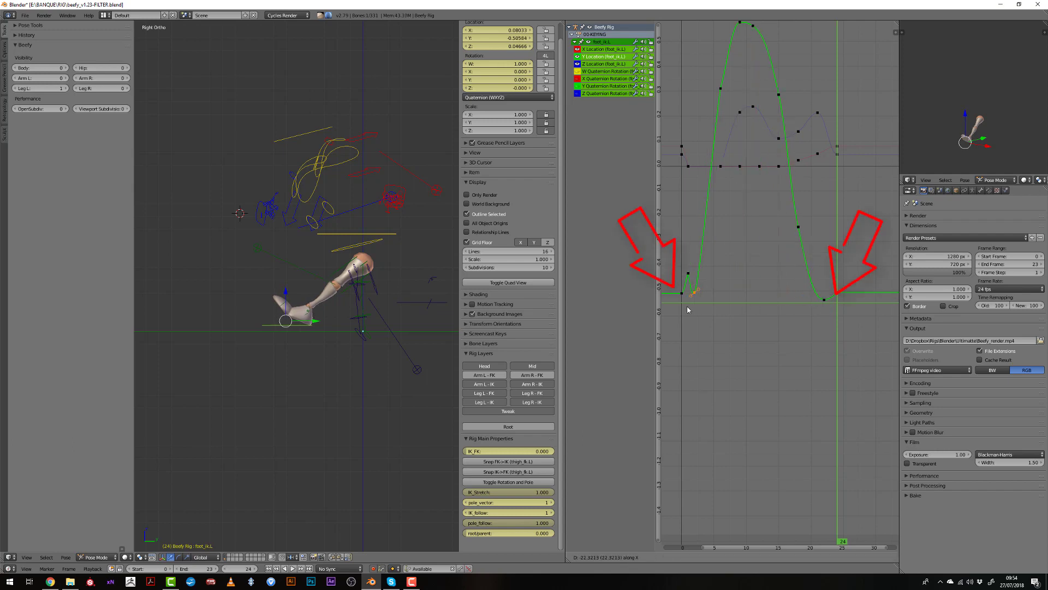
left_click(686, 308)
left_click(683, 302)
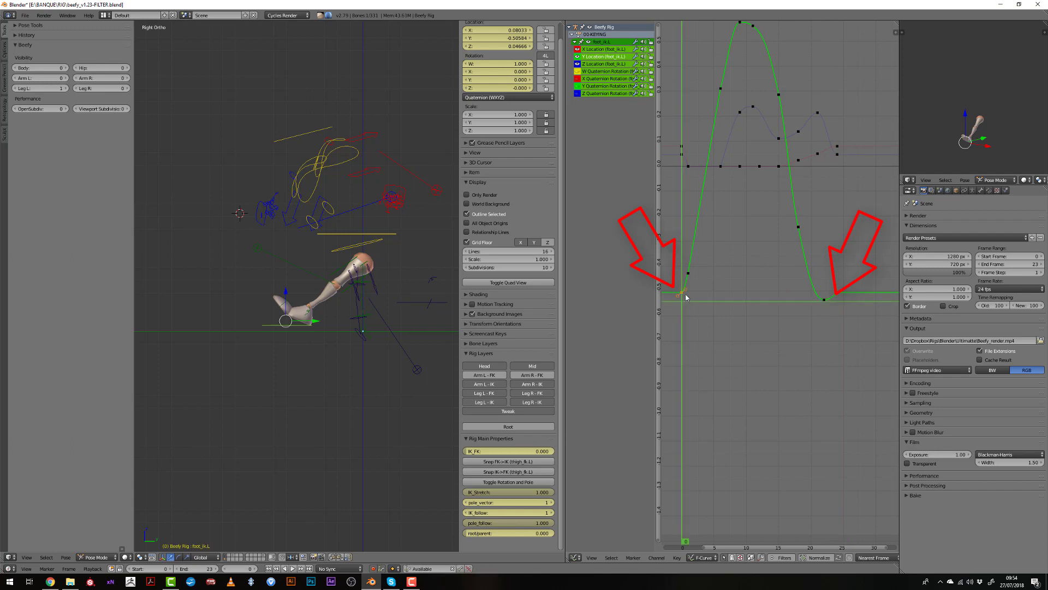
scroll(732, 293, "up", 3)
middle_click_drag(693, 290, 761, 307)
key("r")
left_click(771, 320)
- Play back the cycle and move the Z Location peak key at frame 11 to frame 12, raising it to about 0.27
key("Home")
key("alt+a")
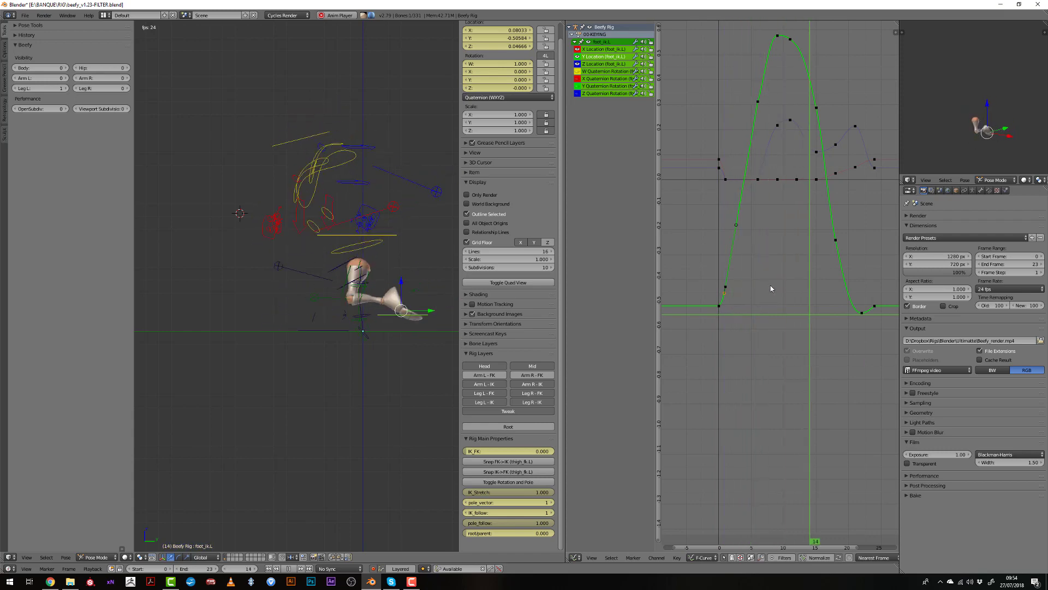
key("alt+a")
middle_click_drag(774, 256, 734, 308)
left_click_drag(706, 305, 760, 307)
scroll(757, 297, "up", 3)
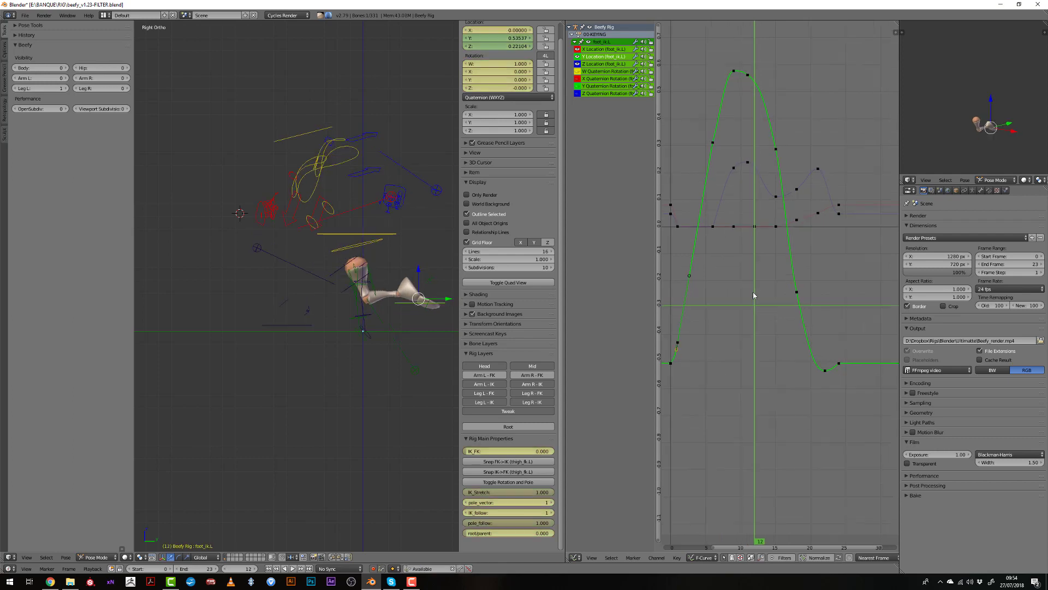
right_click(744, 141)
key("g")
key("x")
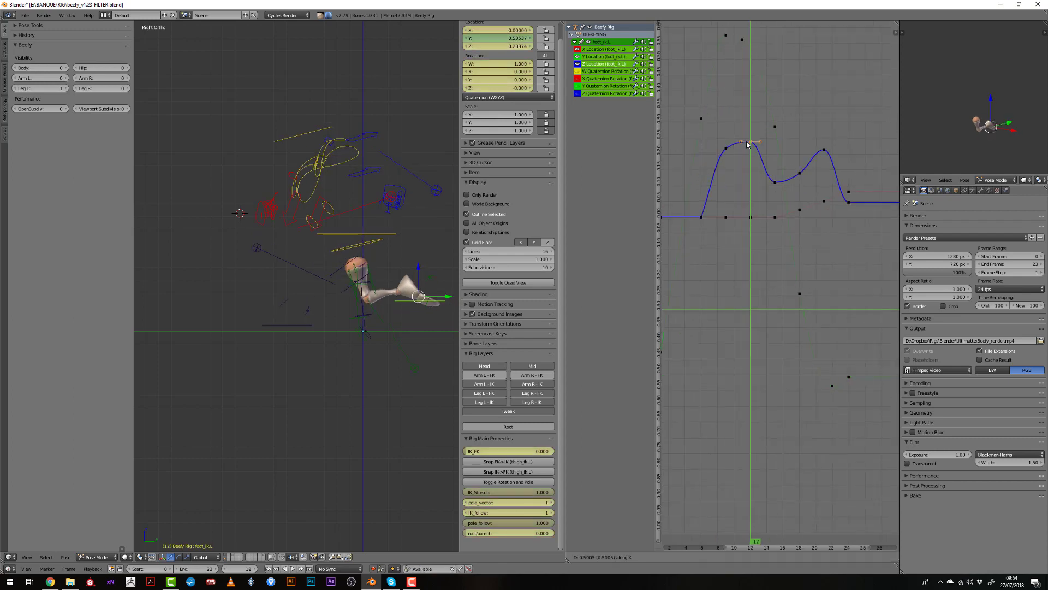
key("x")
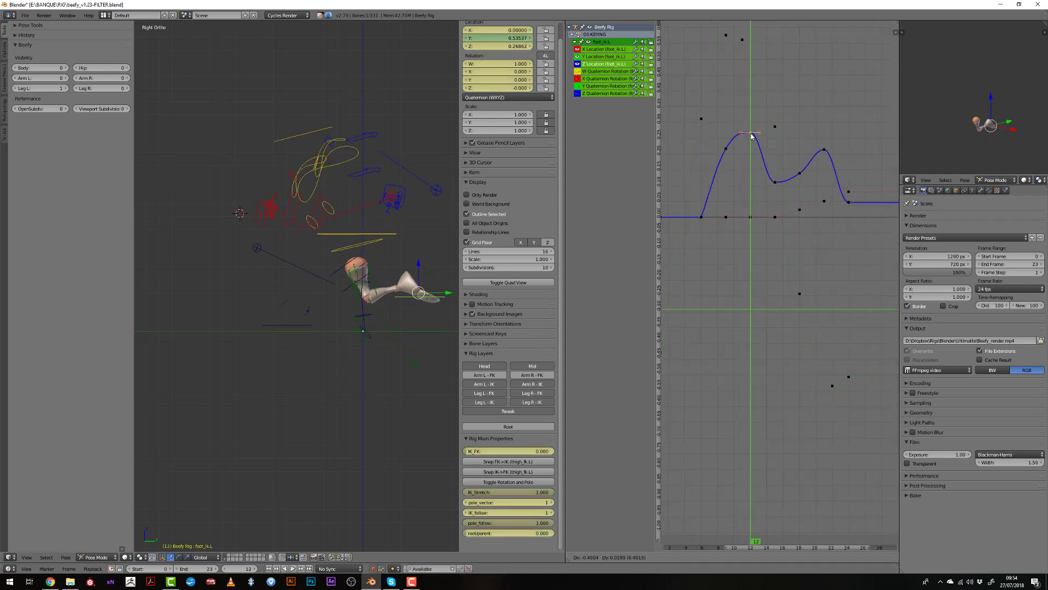
left_click(751, 133)
- Move the Z Location key at frame 15 to frame 16 and lower it slightly
mouse_move(734, 147)
left_mouse_down()
mouse_move(724, 154)
mouse_move(749, 159)
left_mouse_up()
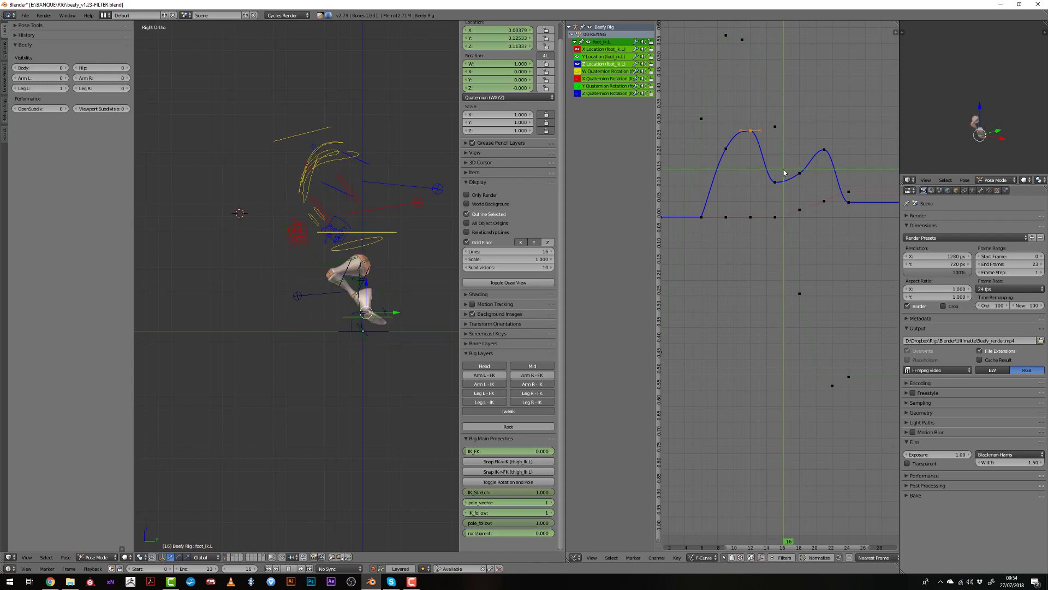
key("alt+a")
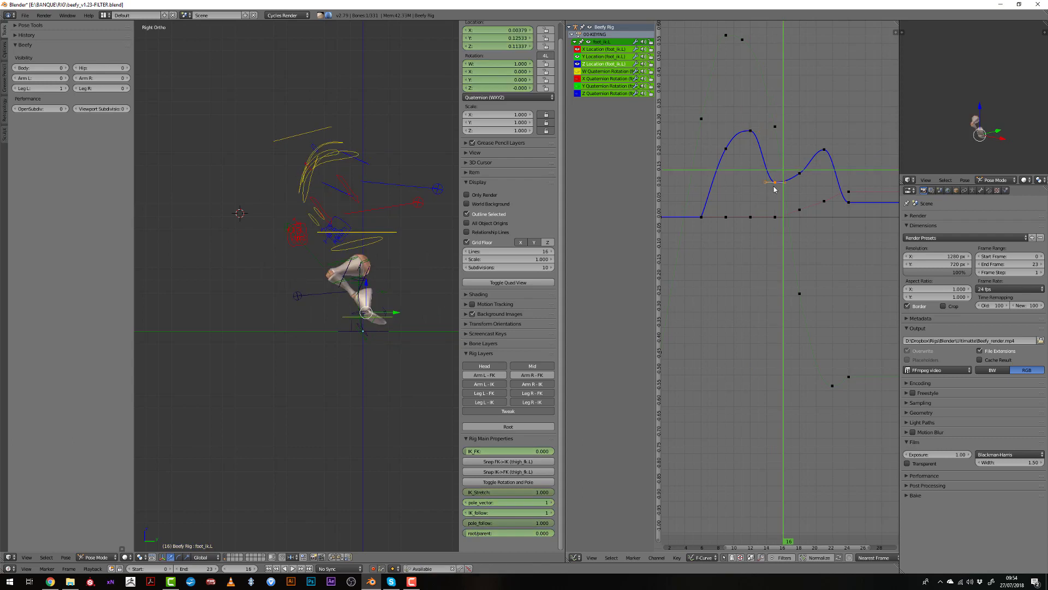
key("g")
key("x")
left_click(779, 186)
key("g")
key("y")
left_click(777, 192)
- Delete the Z Location key at frame 18
left_click_drag(778, 195, 812, 217)
scroll(799, 187, "up", 1)
right_click(801, 166)
key("x")
left_click(801, 166)
- Raise the Y Location key at frame 18 to about -0.17, rotate its handles and play back the cycle
right_click(800, 295)
key("g")
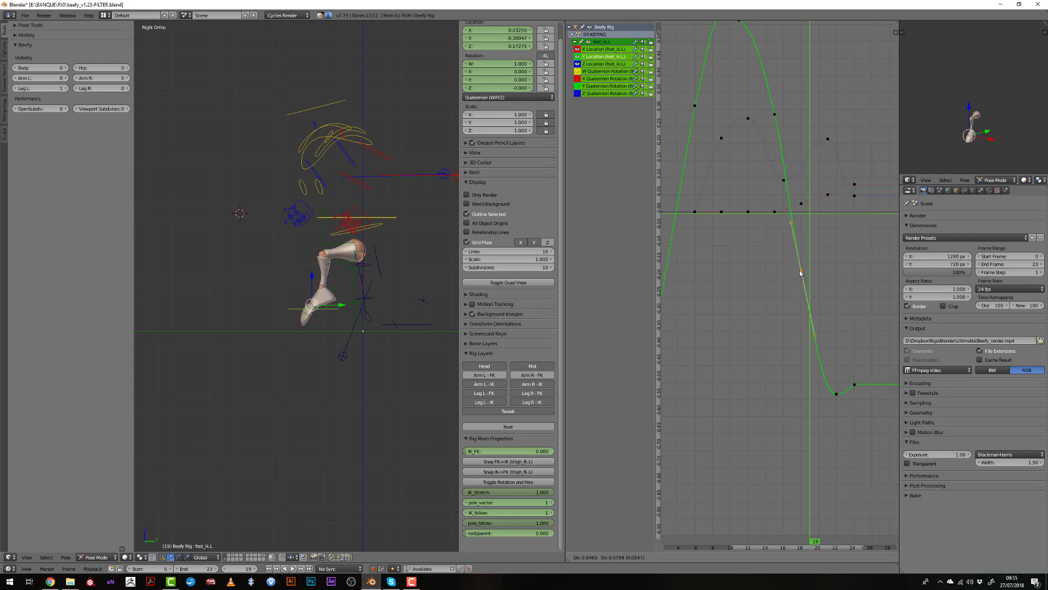
left_click(799, 269)
key("r")
left_click(811, 298)
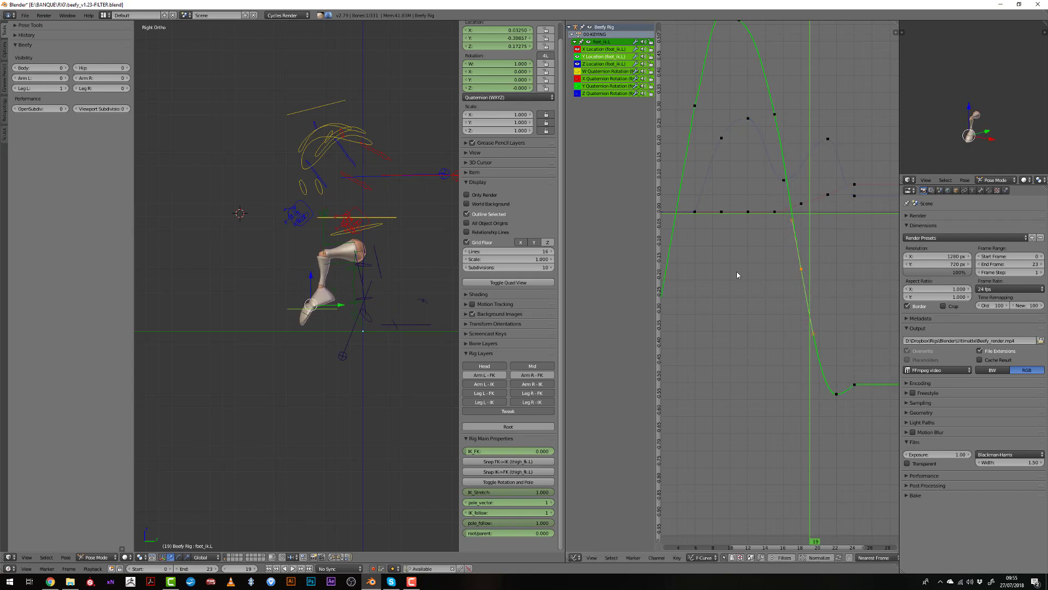
scroll(726, 327, "down", 4)
left_click(679, 324)
key("alt+a")
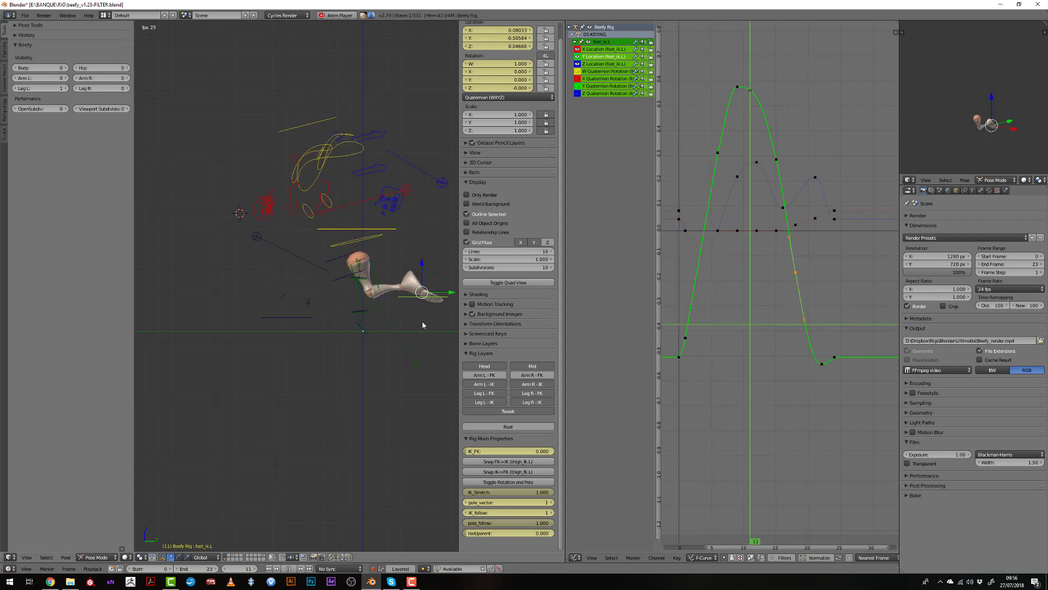
key("alt+a")
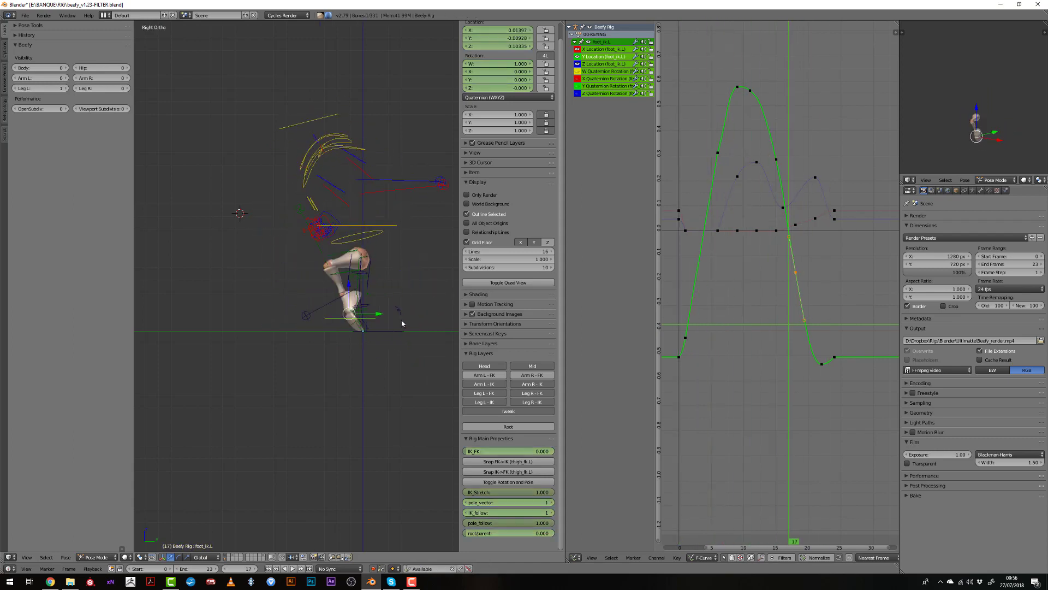
- Switch the viewport to the front view and hide every rig layer except Leg L - IK
key("KP_1")
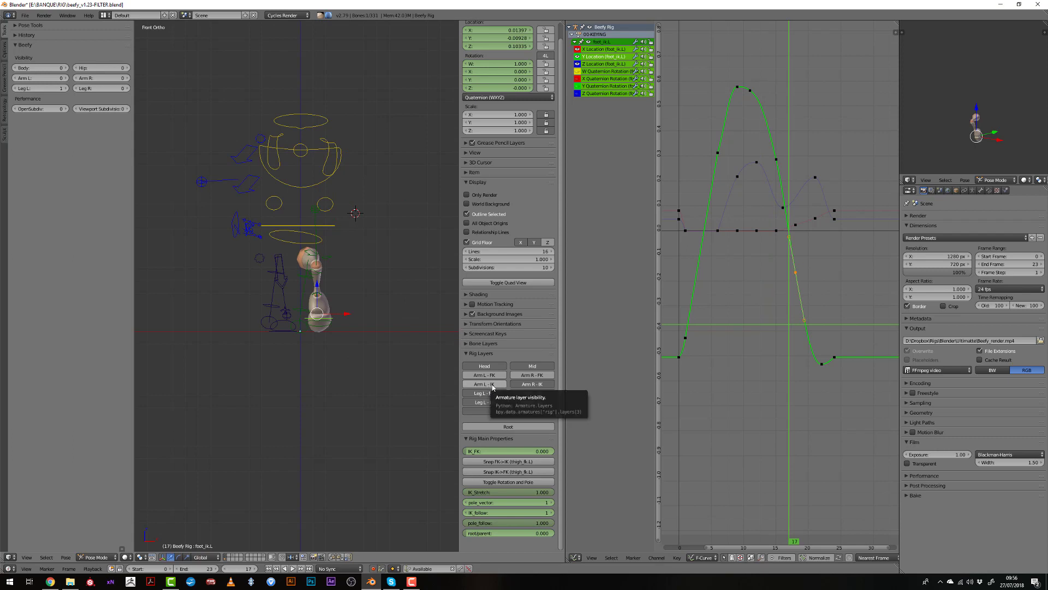
left_click(497, 385)
left_click(525, 367)
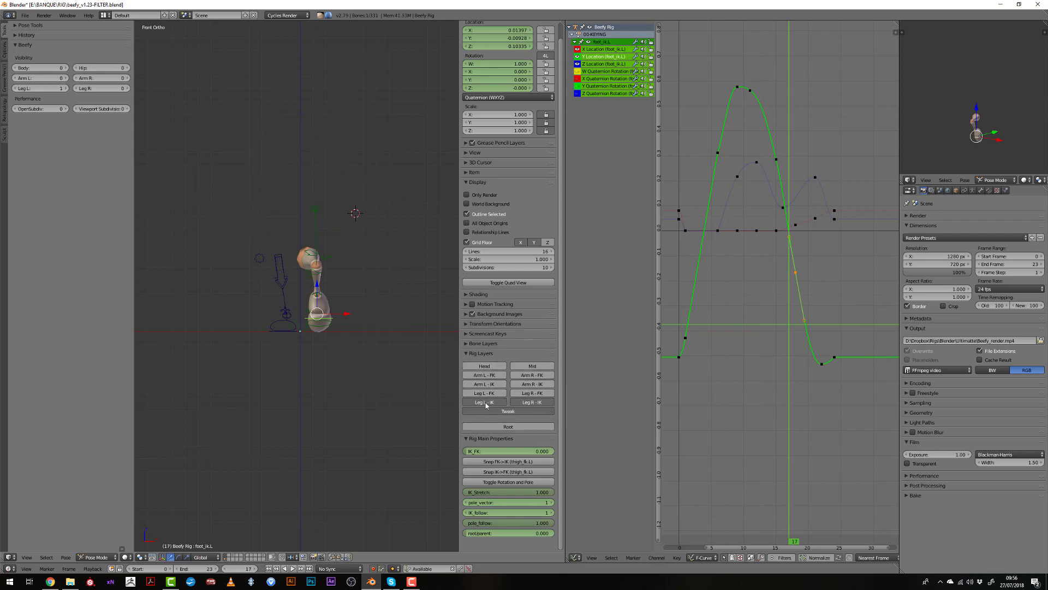
left_click(486, 402)
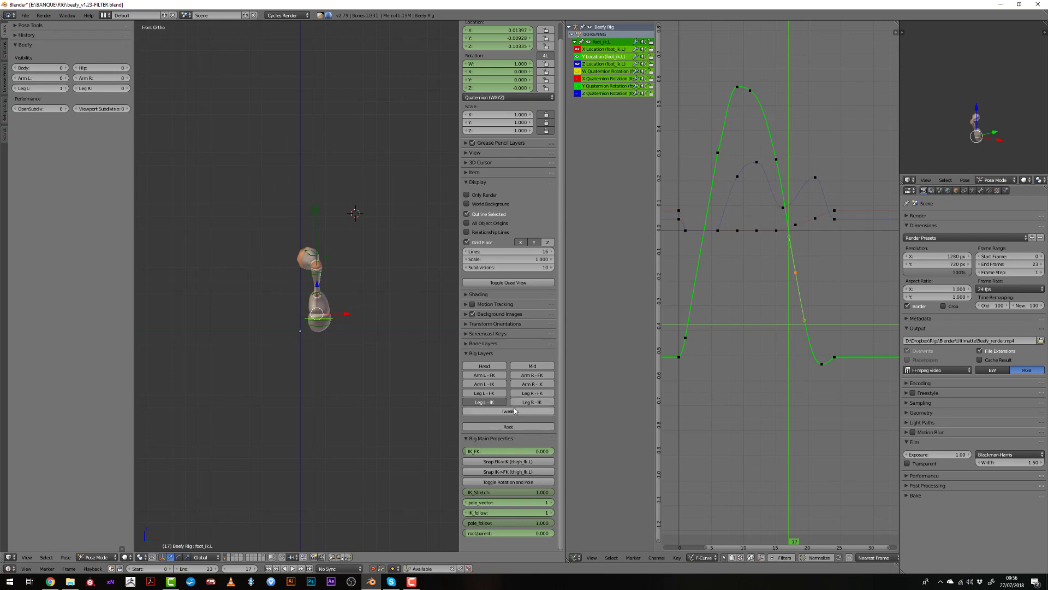
- Play and scrub the cycle from the front to examine the foot's sideways motion between frames 11 and 24
key("alt+a")
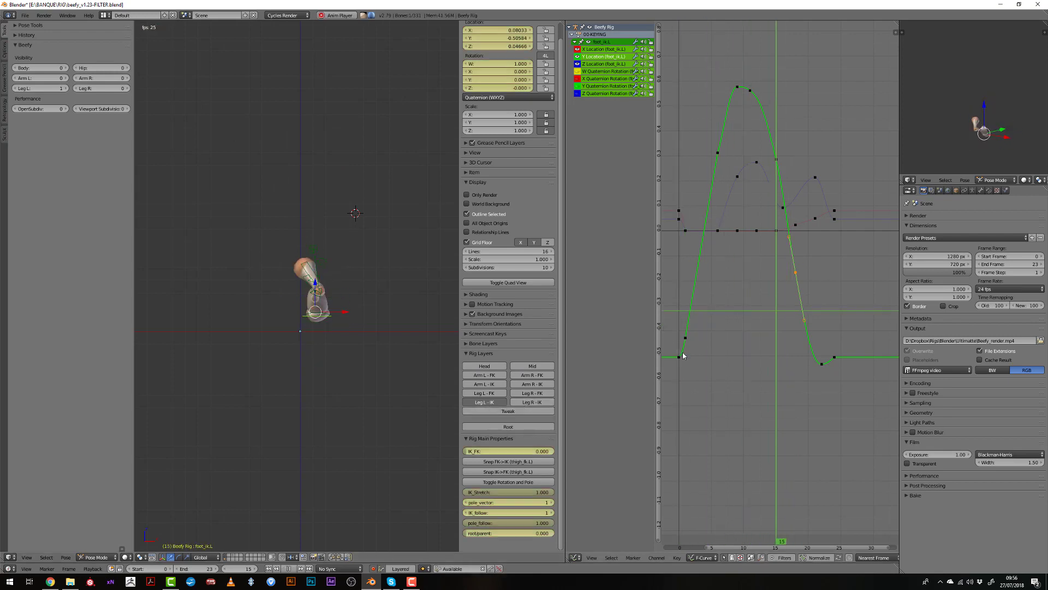
key("alt+a")
scroll(695, 333, "up", 3)
middle_click_drag(693, 326, 754, 321)
left_click_drag(705, 314, 797, 321)
middle_click_drag(796, 321, 721, 332)
scroll(721, 332, "up", 3)
scroll(721, 332, "up", 1)
key("alt+a")
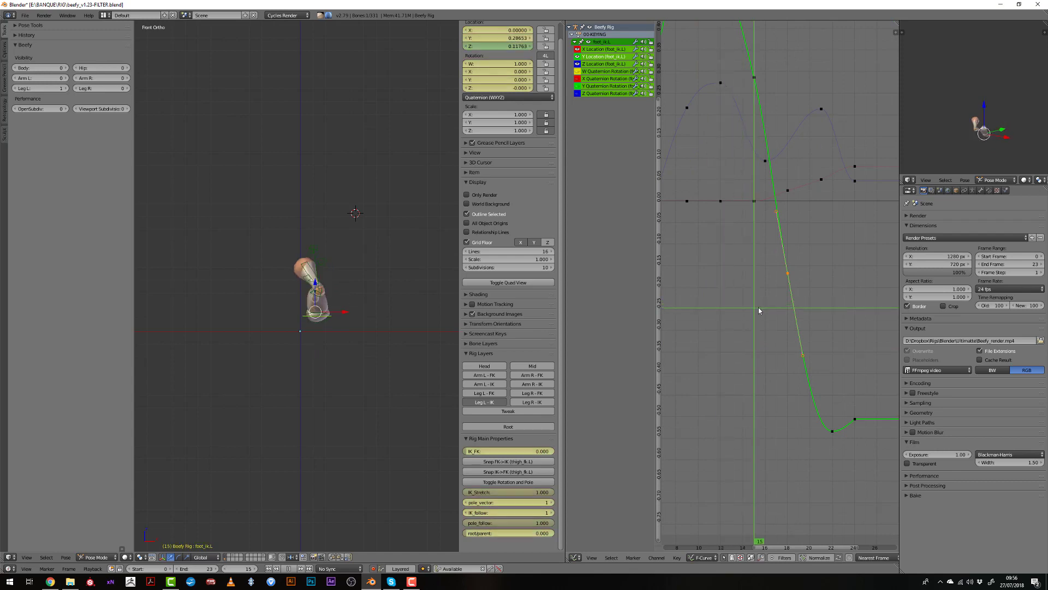
left_click_drag(758, 308, 710, 306)
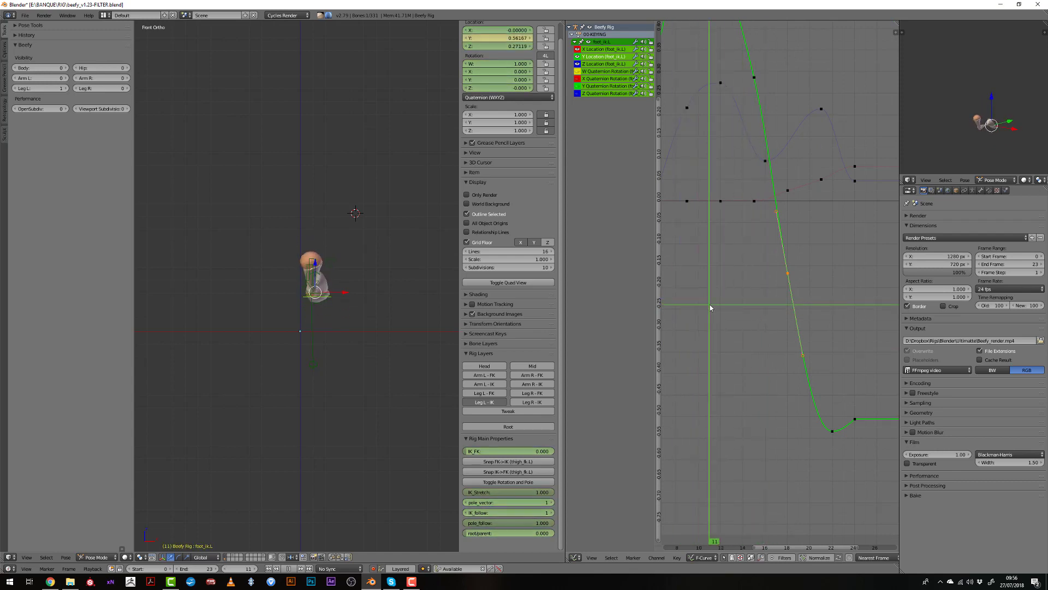
- Delete the X Location keys at frames 12 and 15
right_click(722, 204)
key("x")
left_click(723, 205)
key("x")
left_click(754, 203)
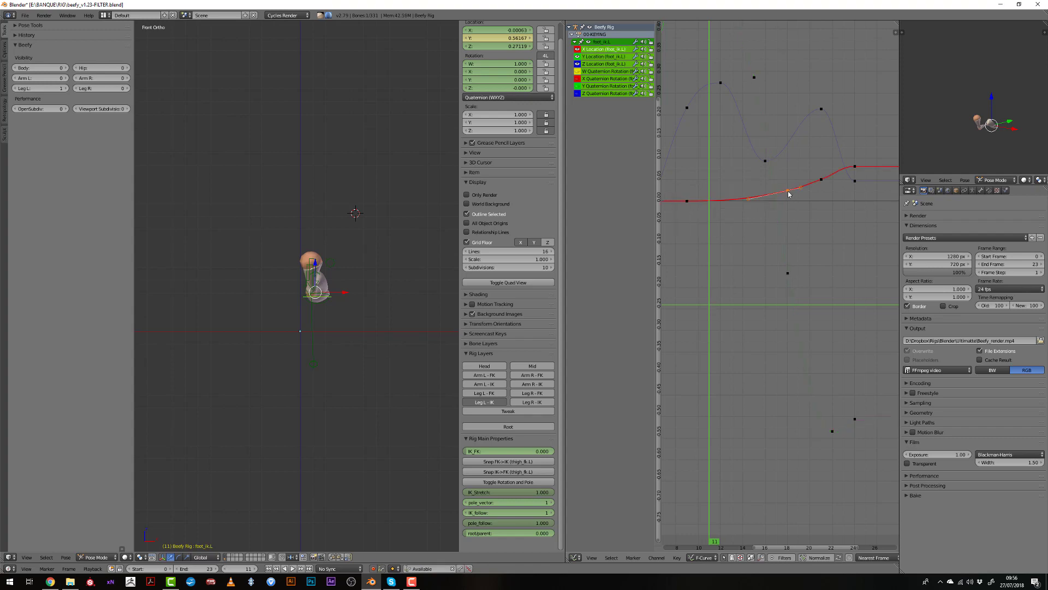
- Shift the X Location key at frame 18 to frame 15 and the key at frame 9 to frame 11
key("g")
left_click(729, 194)
left_click_drag(686, 208, 742, 229)
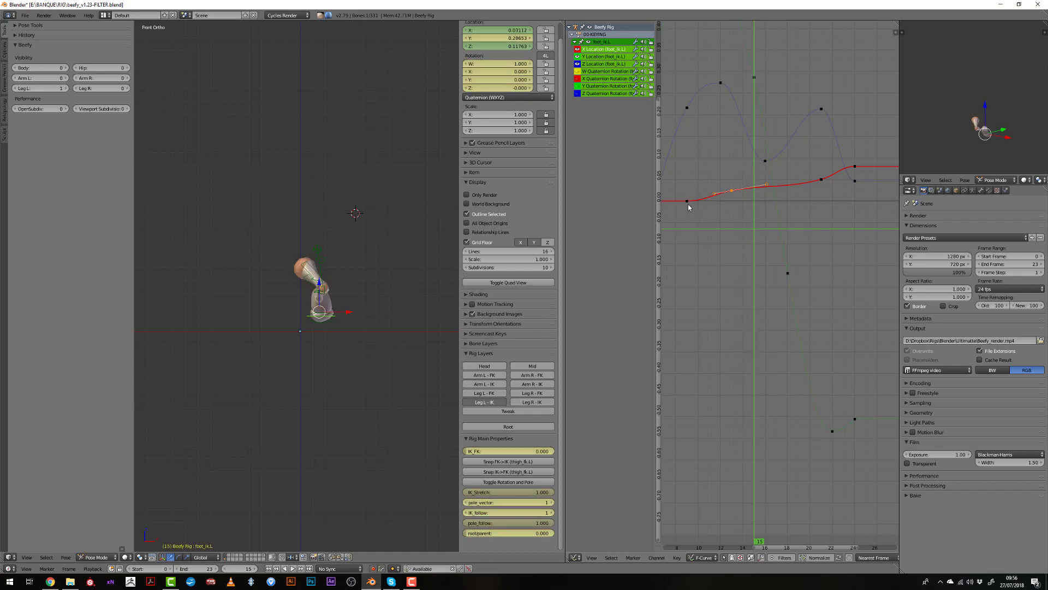
key("g")
key("x")
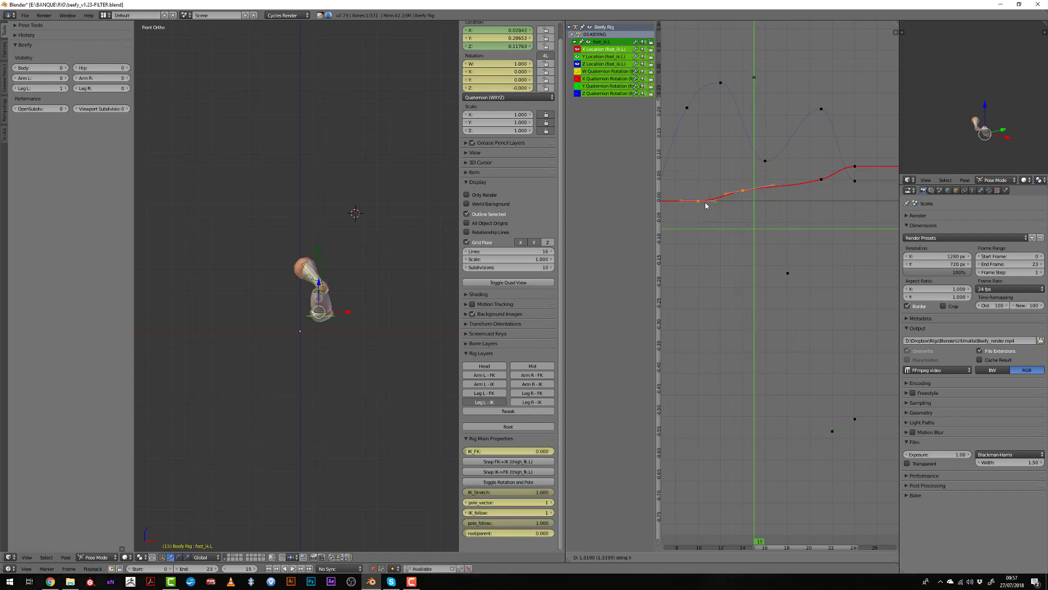
left_click(715, 207)
- Move the X Location key at frame 21 to frame 18 and raise it slightly, with the leg shown from the right side
left_click_drag(705, 211, 788, 223)
key("KP_3")
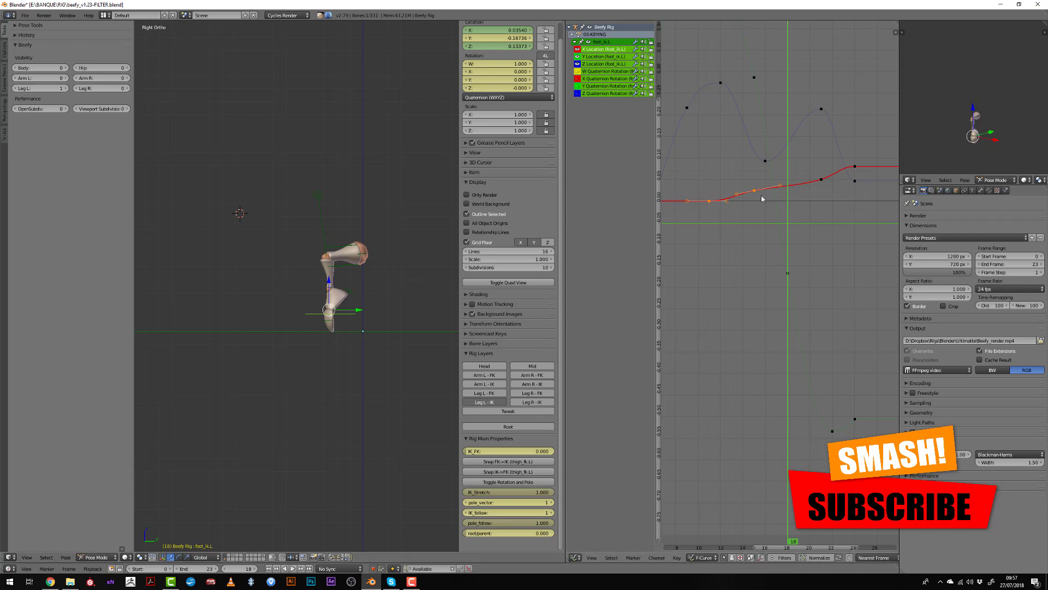
scroll(889, 144, "up", 1)
key("g")
key("x")
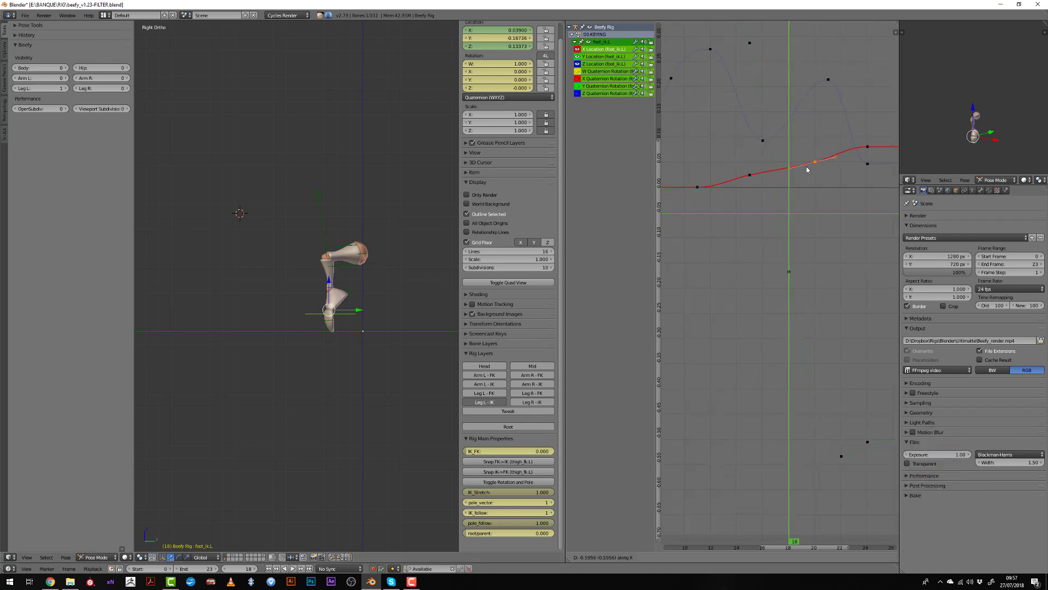
left_click(788, 166)
key("g")
key("y")
left_click(789, 163)
- Lower the X Location key at frame 24 to about 0.01, judging the foot's sideways position from the front view
left_click_drag(789, 166, 865, 149)
key("g")
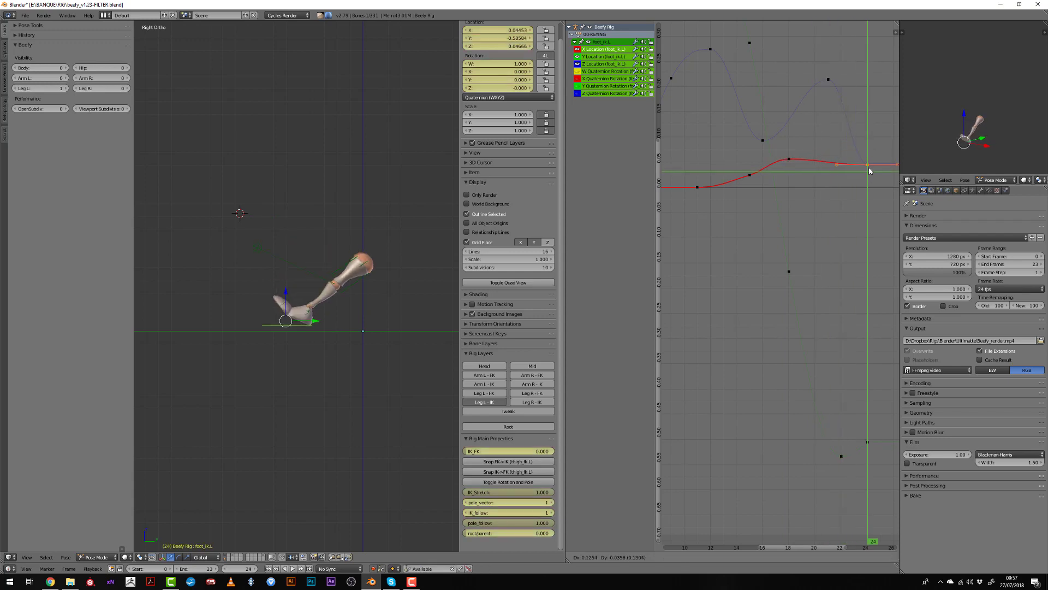
left_click(870, 175)
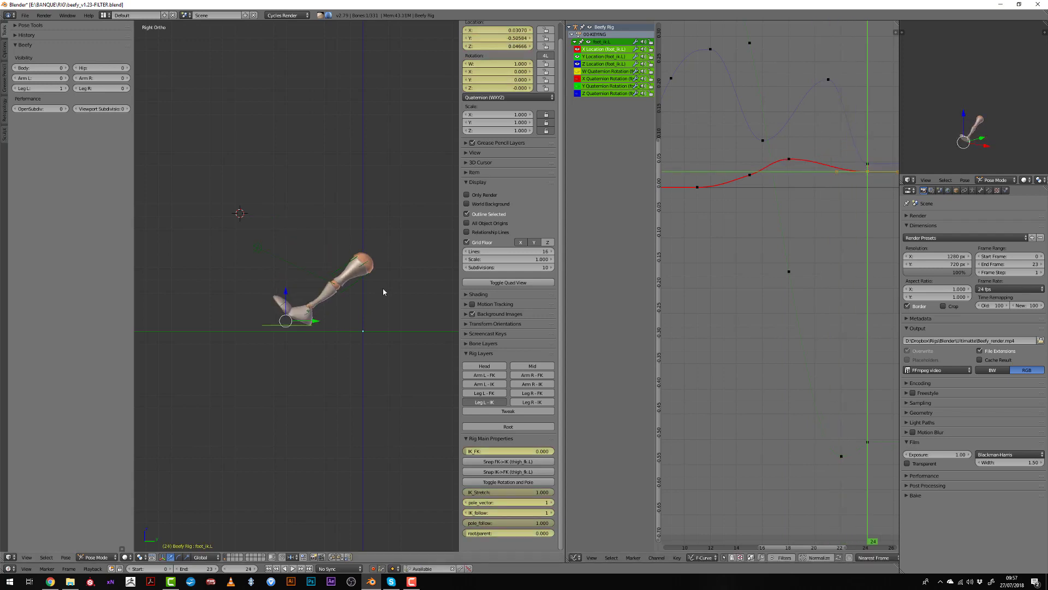
key("KP_1")
scroll(775, 234, "down", 7)
middle_click_drag(761, 236, 789, 204)
key("g")
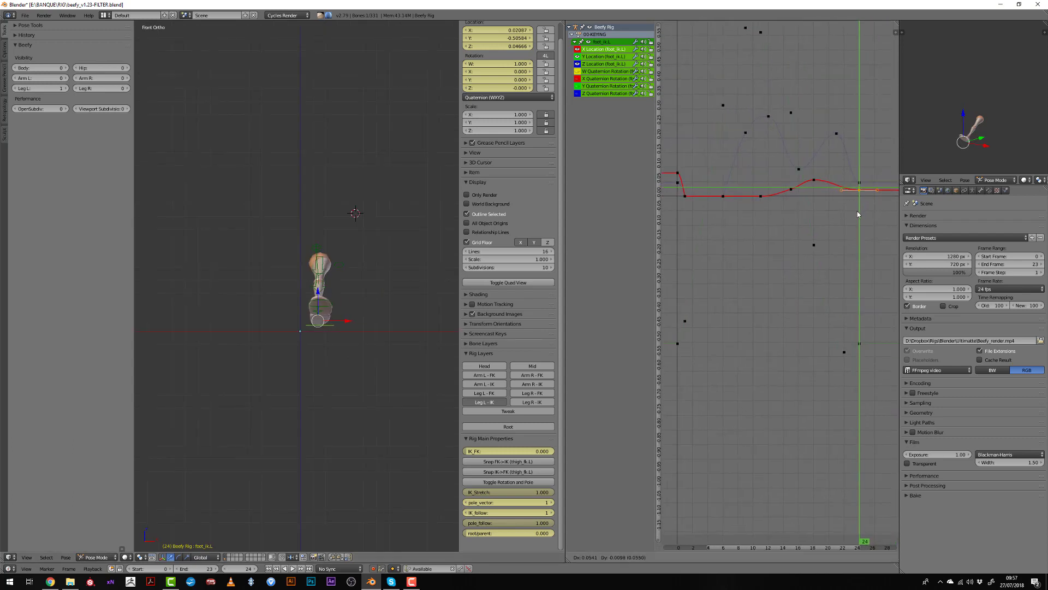
left_click(861, 217)
key("s")
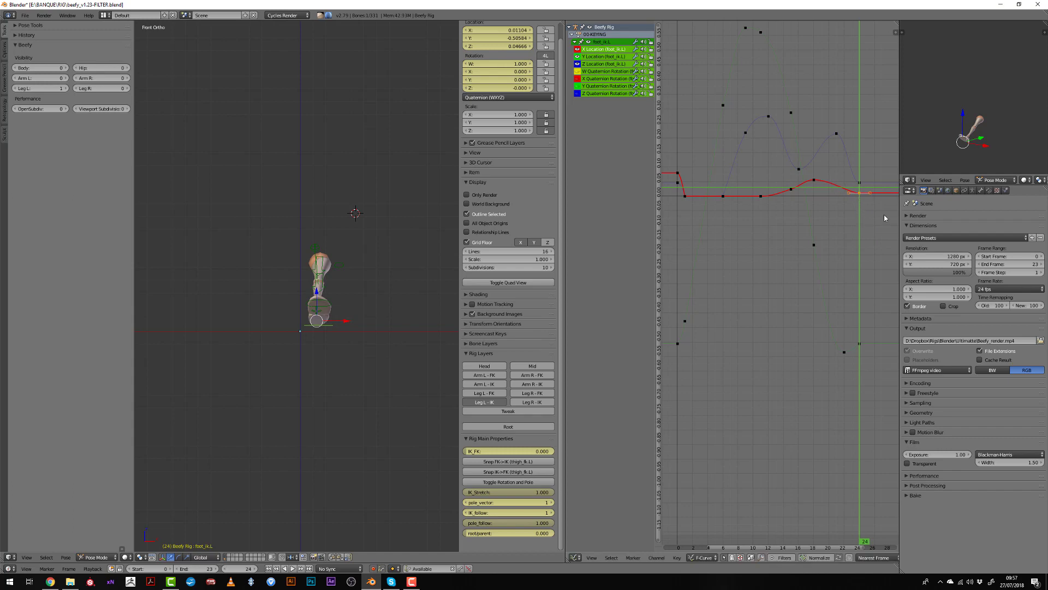
- Tilt the handles of the X Location key at frame 24 and duplicate that key to frame 0
key("r")
left_click(876, 227)
key("shift+d")
key("x")
left_click(696, 246)
- Set the handles of the X Location key at frame 0 to Vector and scale them
middle_click_drag(696, 245, 772, 269)
key("v")
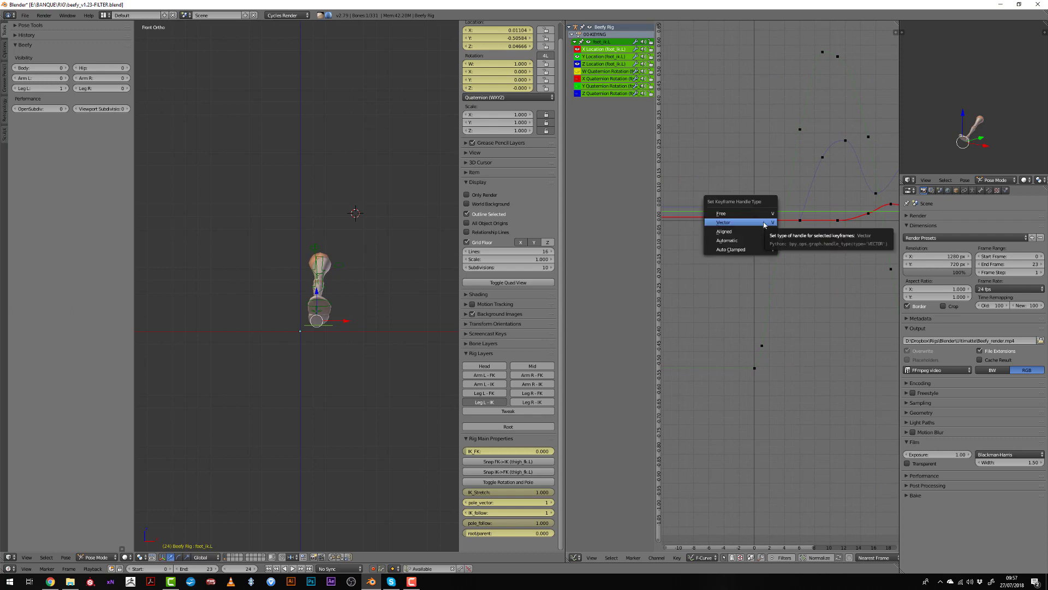
left_click(754, 221)
scroll(754, 224, "up", 1)
scroll(751, 206, "up", 1)
key("s")
left_click(748, 221)
- Place a copy of the frame 0 X Location key at frame 24 and play the cycle from frame 0
key("Home")
key("g")
key("x")
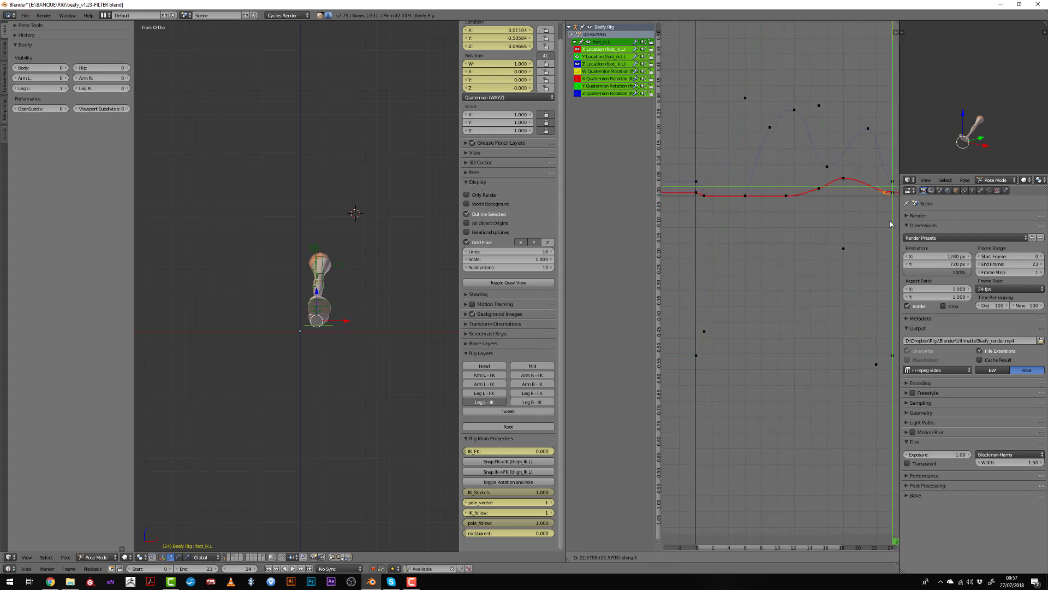
left_click(894, 220)
left_click(667, 212)
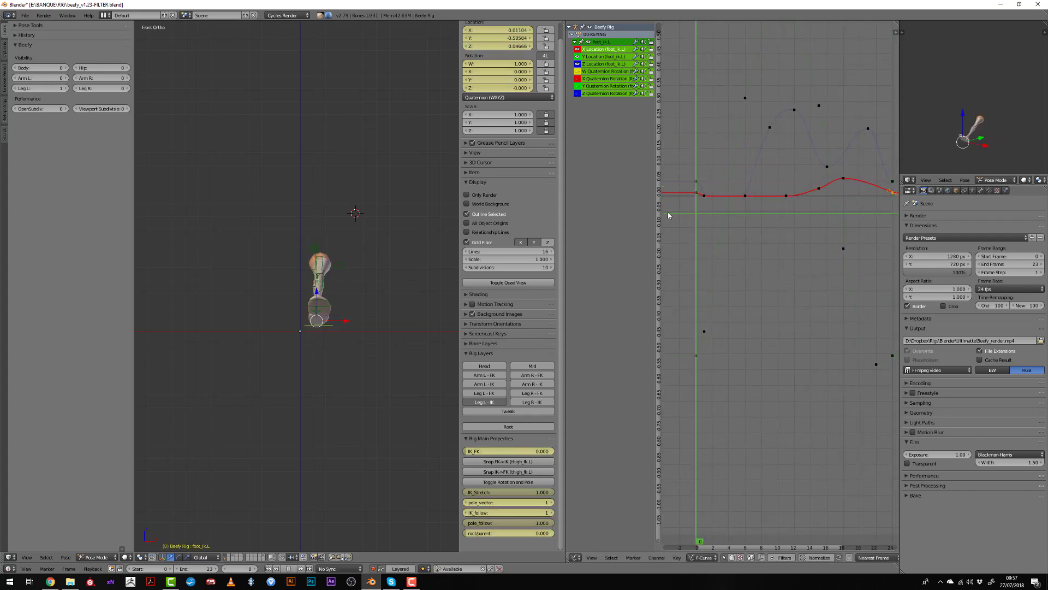
key("alt+a")
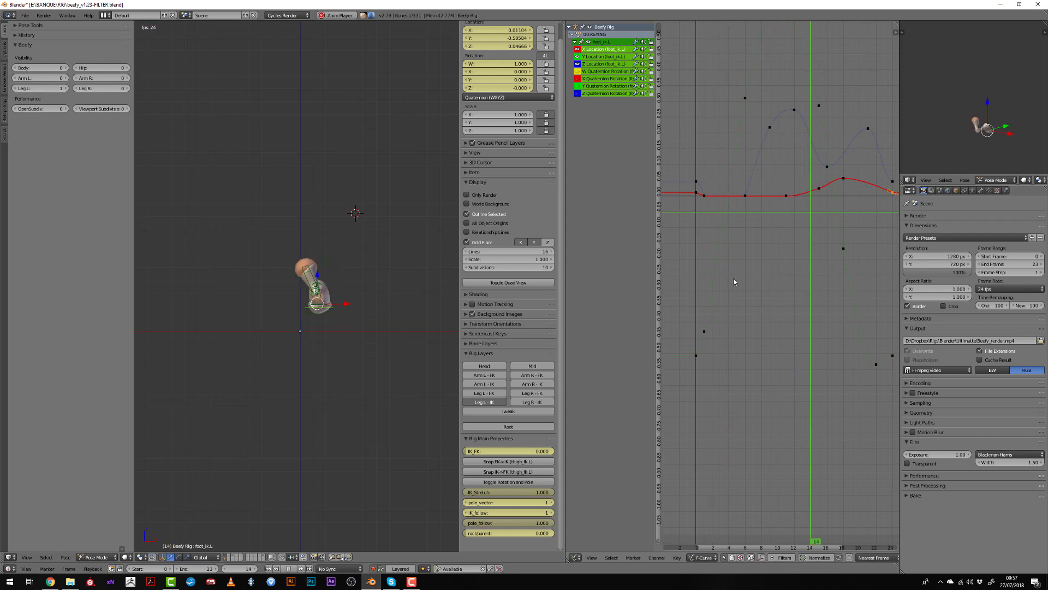
key("alt+a")
- Raise the X Location key at frame 15 to about 0.04 and rotate its handles to follow the rise toward frame 18
middle_click_drag(806, 208, 723, 227)
left_click_drag(719, 226, 758, 230)
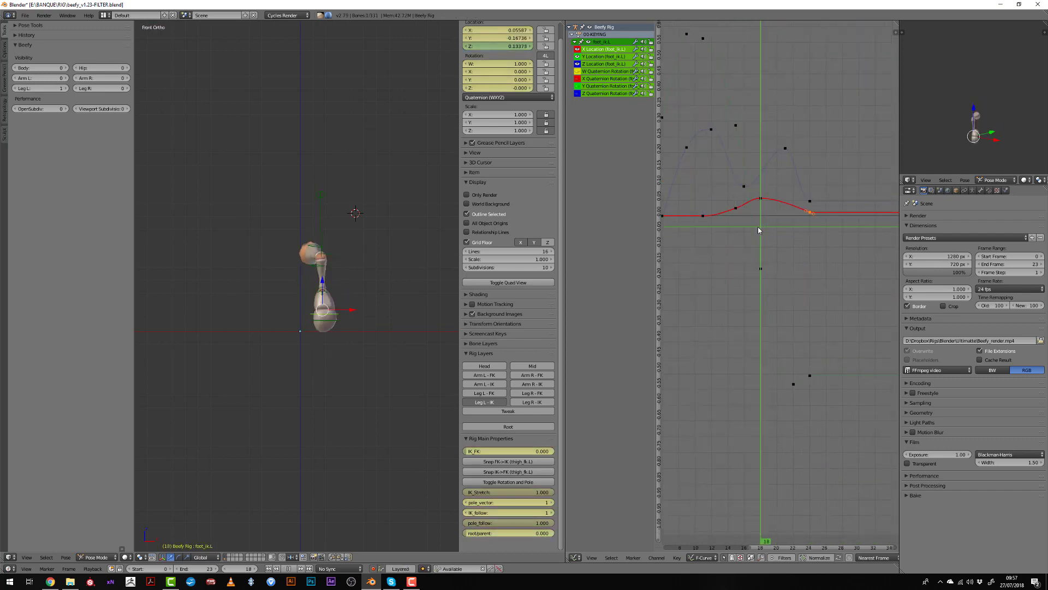
right_click(736, 208)
left_click(736, 209)
key("g")
key("r")
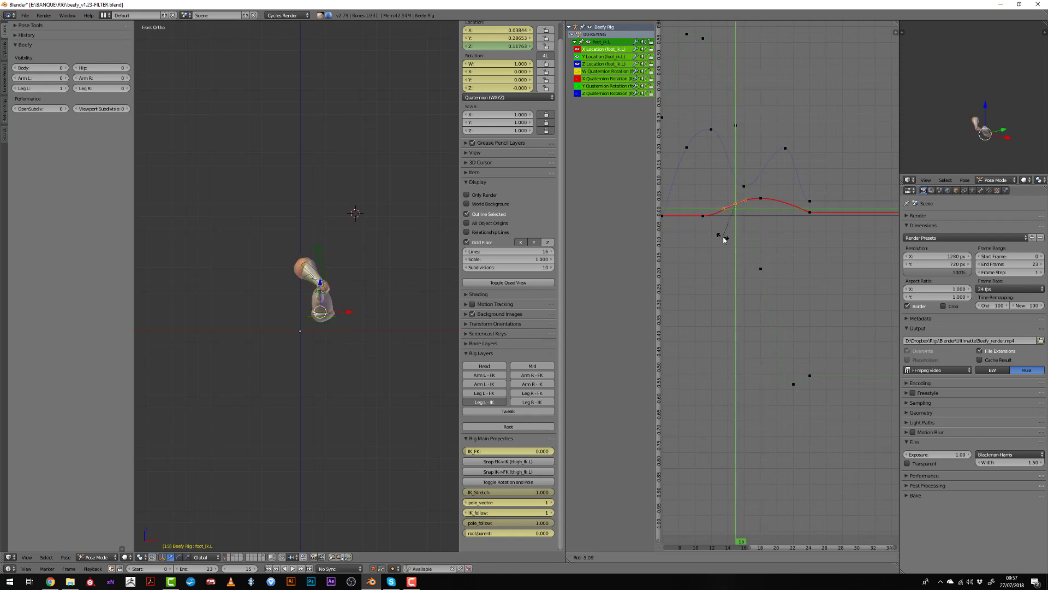
left_click(723, 237)
- Play the leg's run cycle from the front and right views to check the foot's sideways motion
left_click_drag(726, 237, 810, 251)
scroll(794, 277, "down", 6)
middle_click_drag(790, 278, 829, 268)
left_click_drag(689, 289, 680, 288)
key("alt+a")
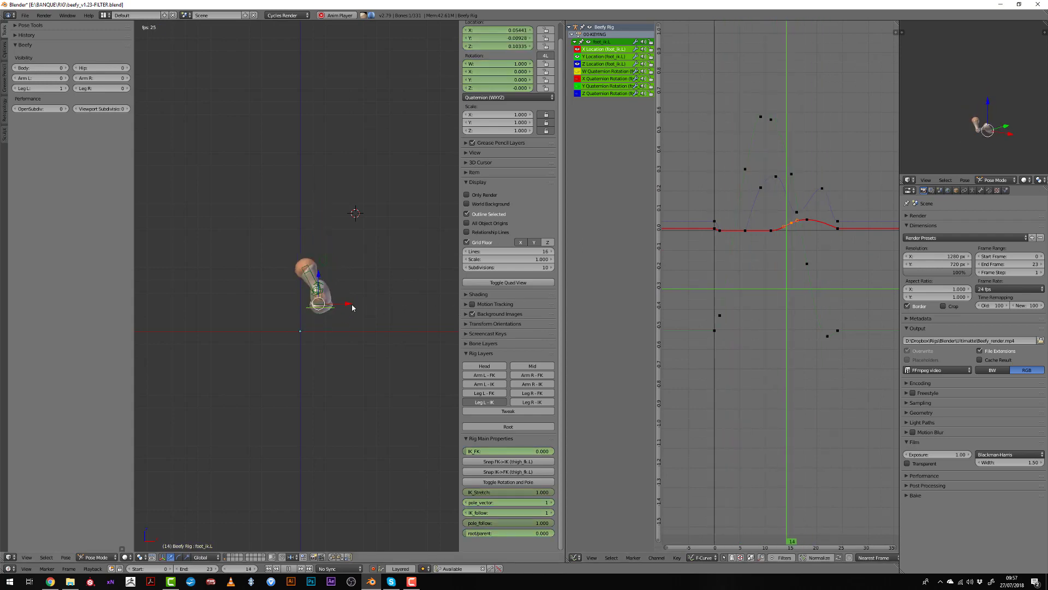
key("KP_3")
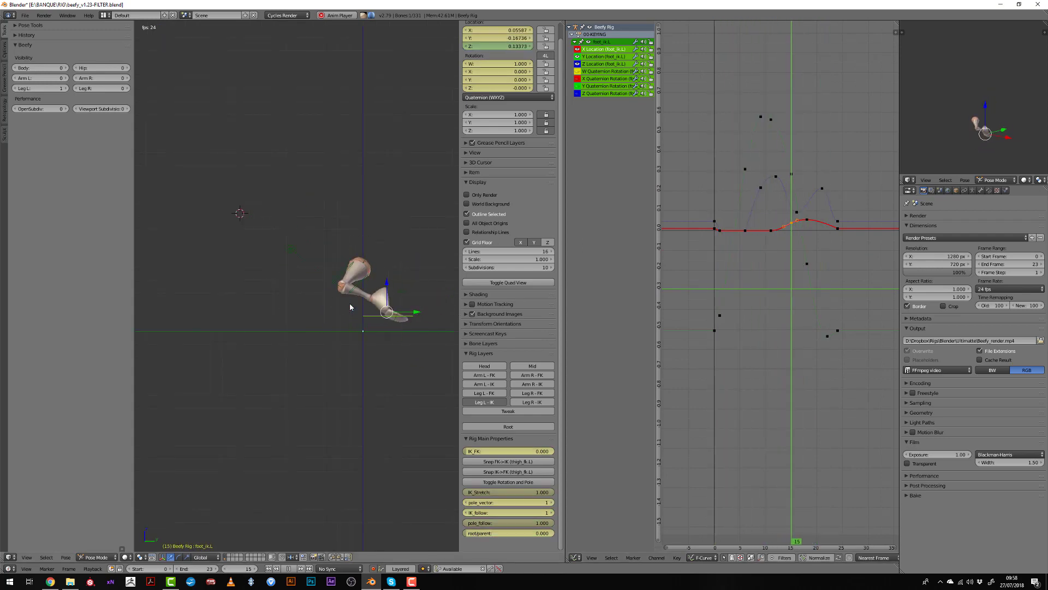
key("alt+a")
scroll(740, 270, "up", 3)
left_click(707, 237)
key("alt+a")
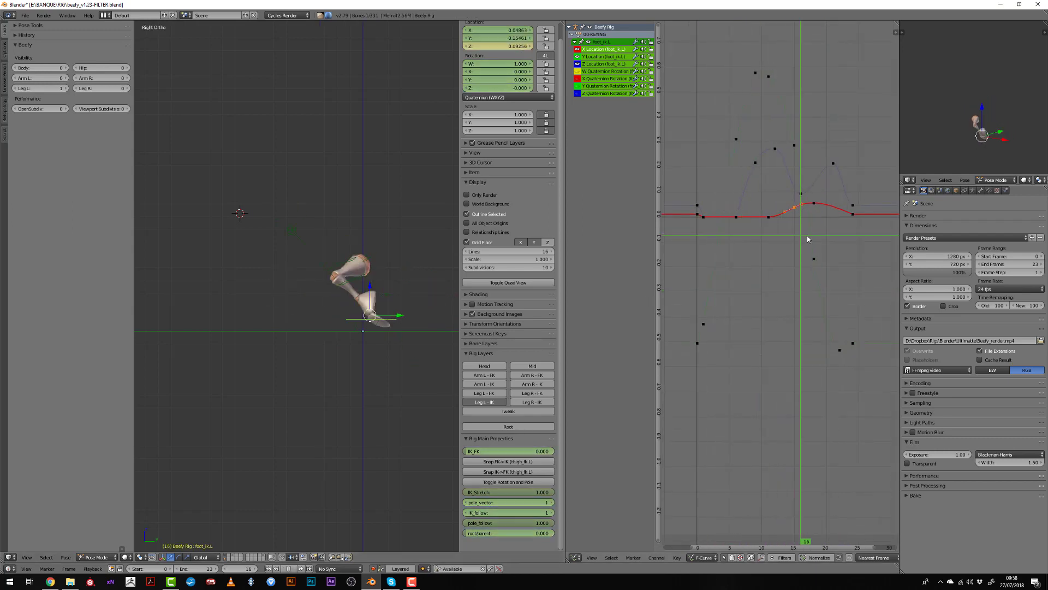
- Shift the Z Location key at frame 21 to frame 22, keeping its height, with the leg shown from the right
left_click(847, 243)
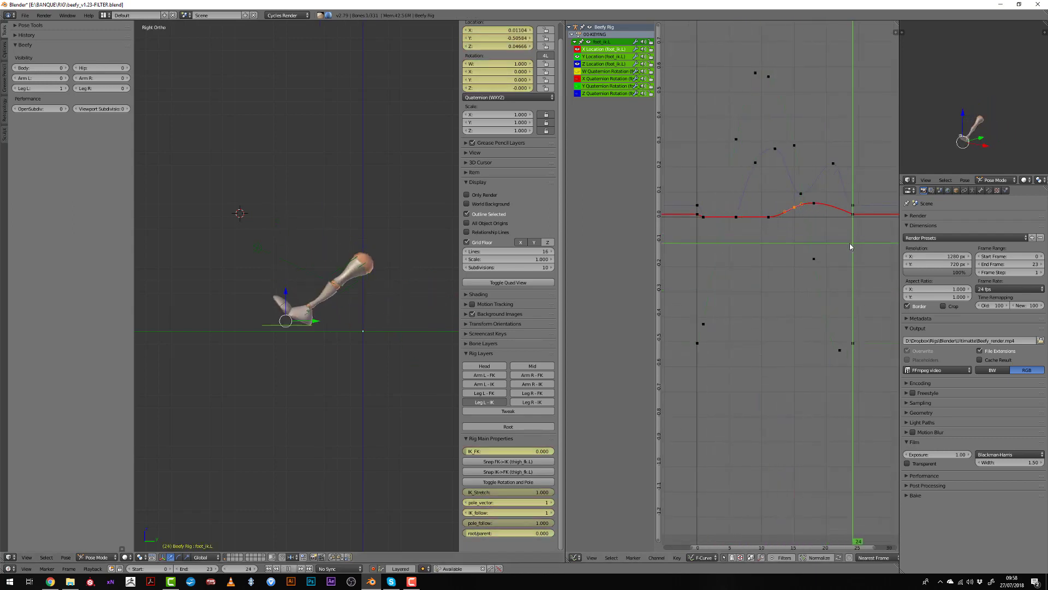
middle_click_drag(830, 227, 792, 268)
scroll(793, 271, "up", 3)
left_click_drag(788, 228, 794, 228)
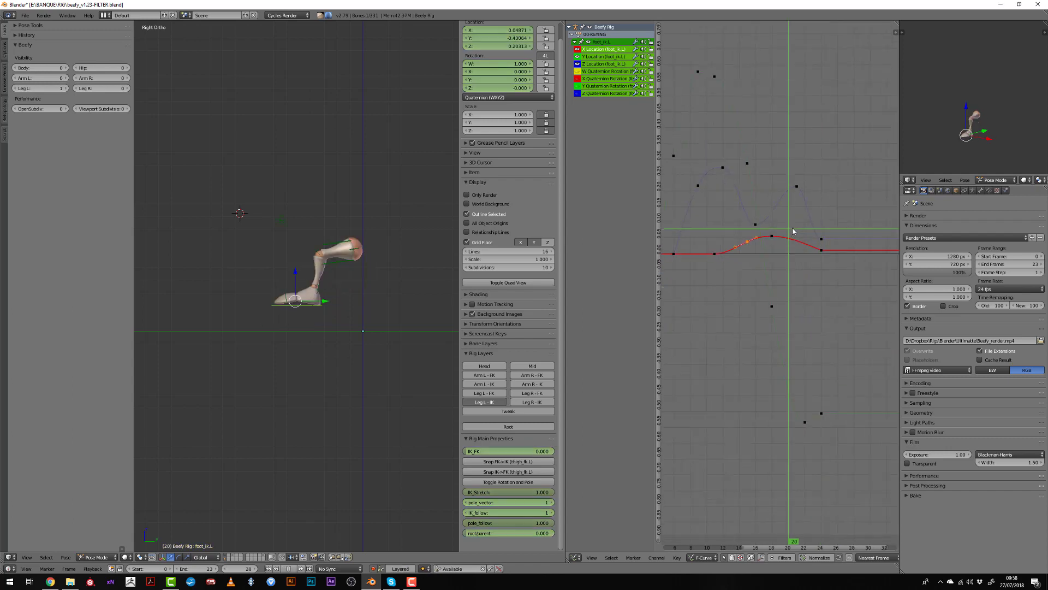
key("alt+a")
right_click(798, 187)
key("g")
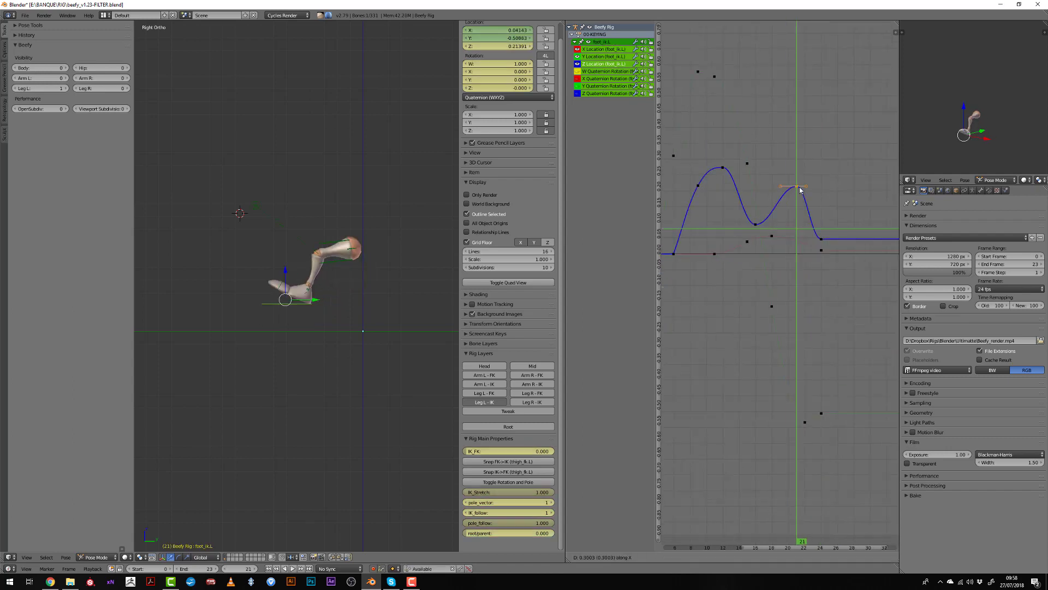
left_click(809, 189)
key("alt+a")
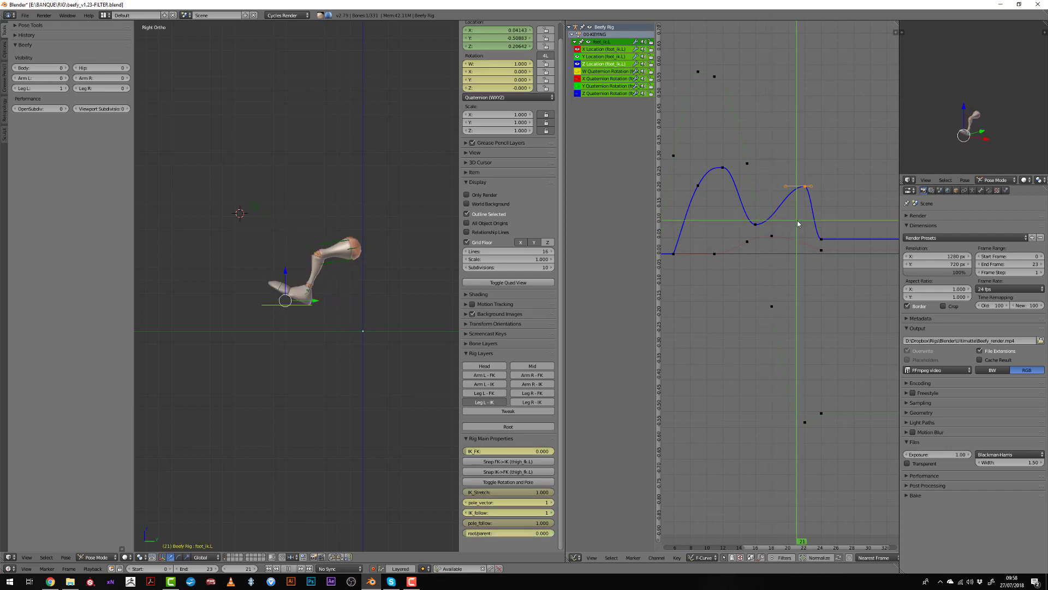
- Rotate the handles of the Z Location key at frame 24 and raise the key to about 0.085
left_click_drag(817, 225, 819, 226)
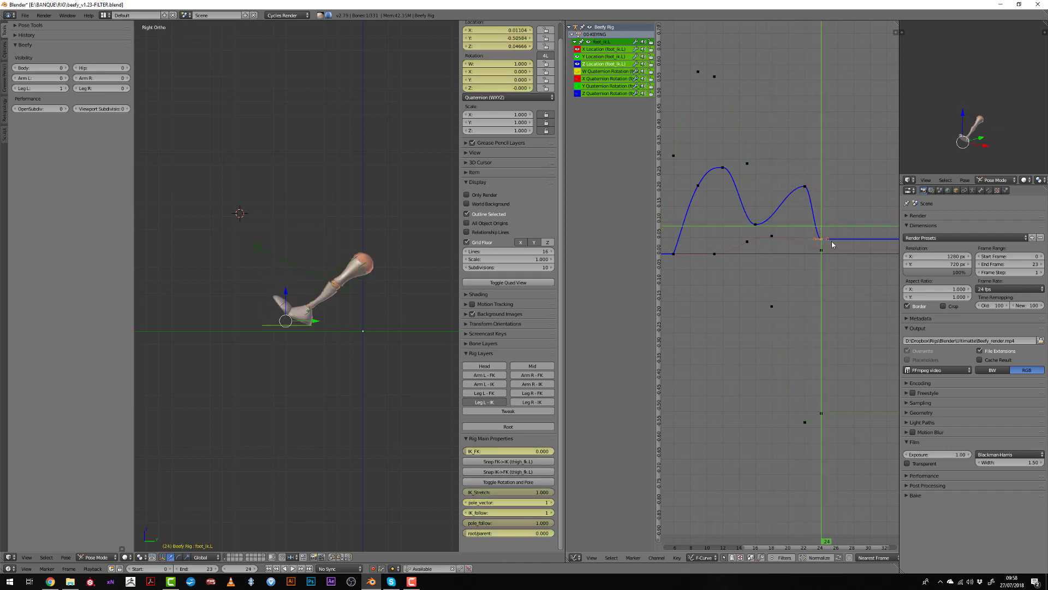
key("r")
left_click(820, 268)
key("Home")
key("g")
left_click(834, 266)
- Copy the raised Z Location key from frame 24 to frame 0 and play the cycle from the right view
key("g")
key("x")
left_click(684, 260)
left_click(697, 242)
left_click(697, 242)
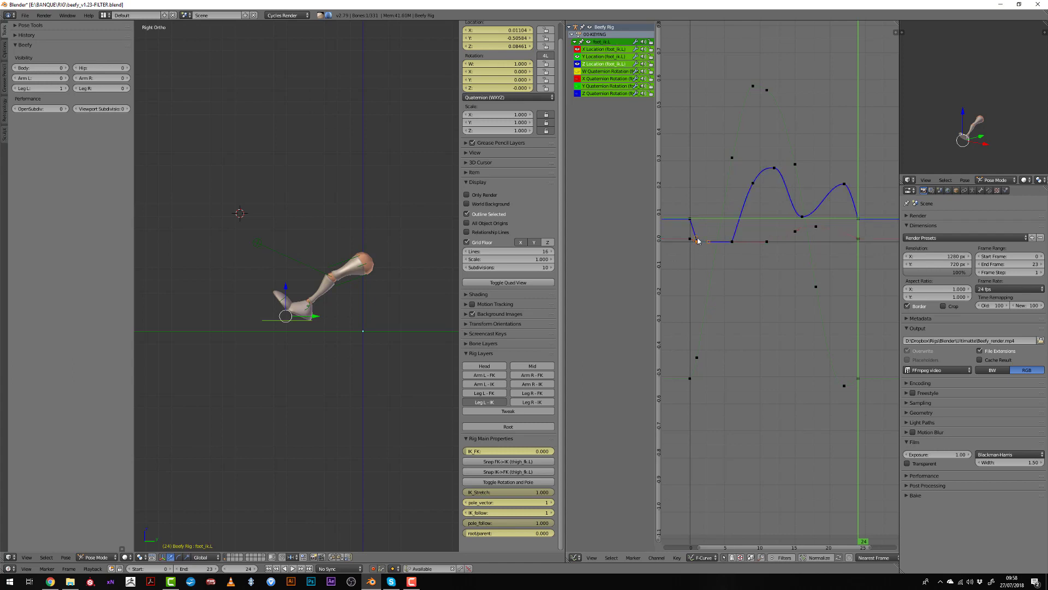
key("alt+a")
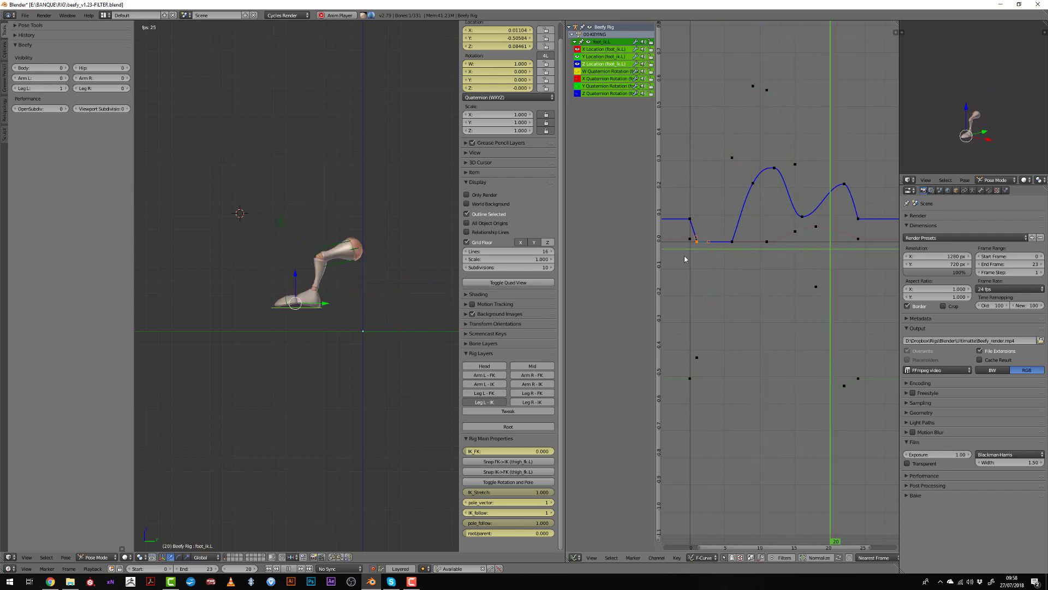
key("alt+a")
- Steepen the handles of the Z Location key at frame 0 to round the drop into frame 1, and compare with frame 24
mouse_move(847, 224)
left_mouse_down()
mouse_move(887, 232)
mouse_move(857, 230)
left_mouse_up()
left_click_drag(699, 242, 697, 241)
scroll(696, 242, "up", 4)
middle_click_drag(690, 244, 786, 290)
scroll(786, 290, "up", 5)
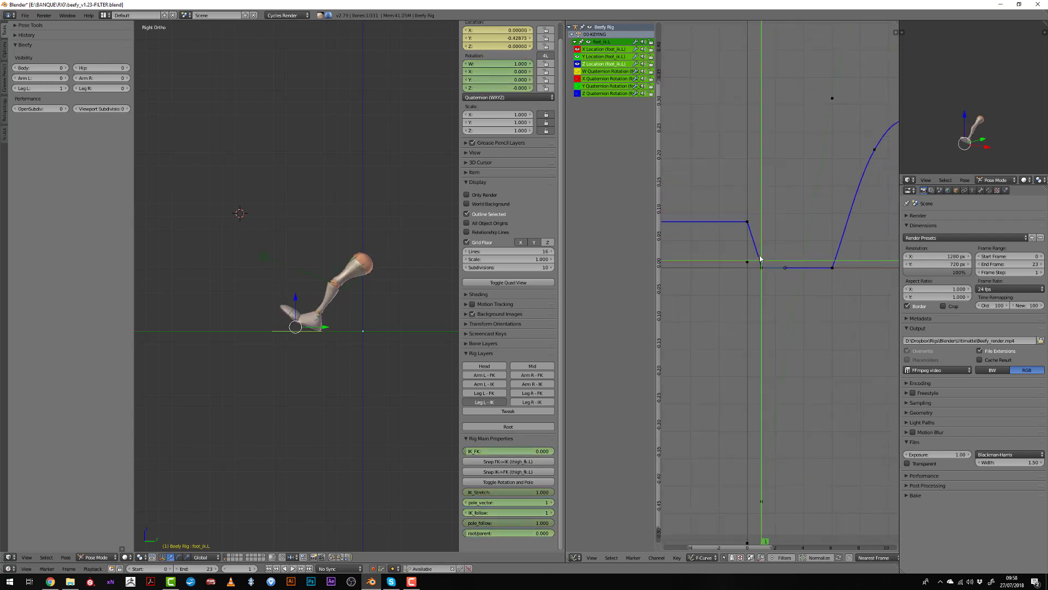
right_click_drag(760, 254, 759, 230)
scroll(775, 290, "down", 9)
middle_click_drag(790, 284, 713, 264)
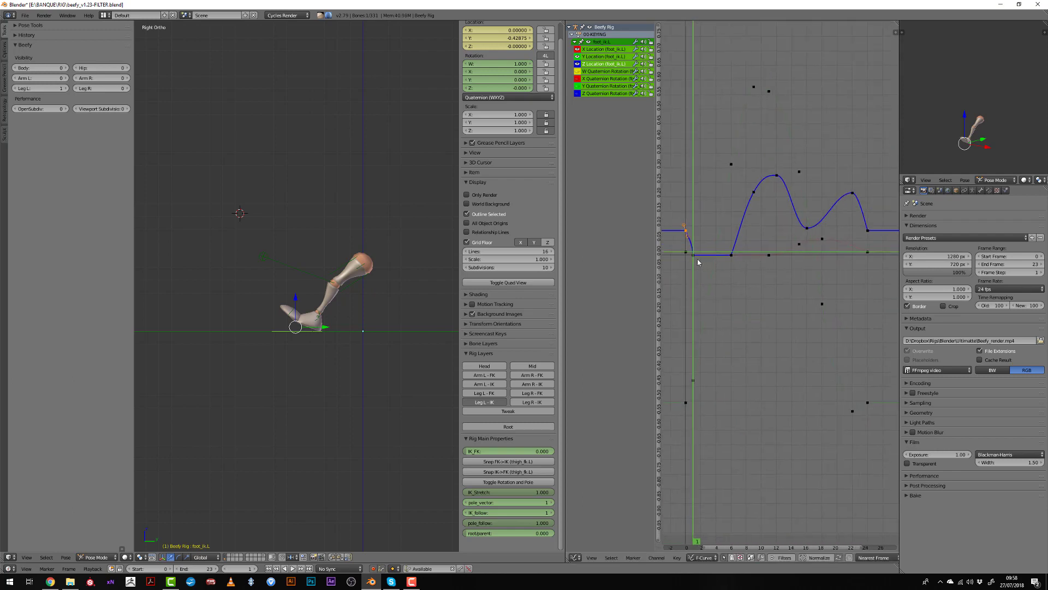
left_click_drag(697, 263, 869, 239)
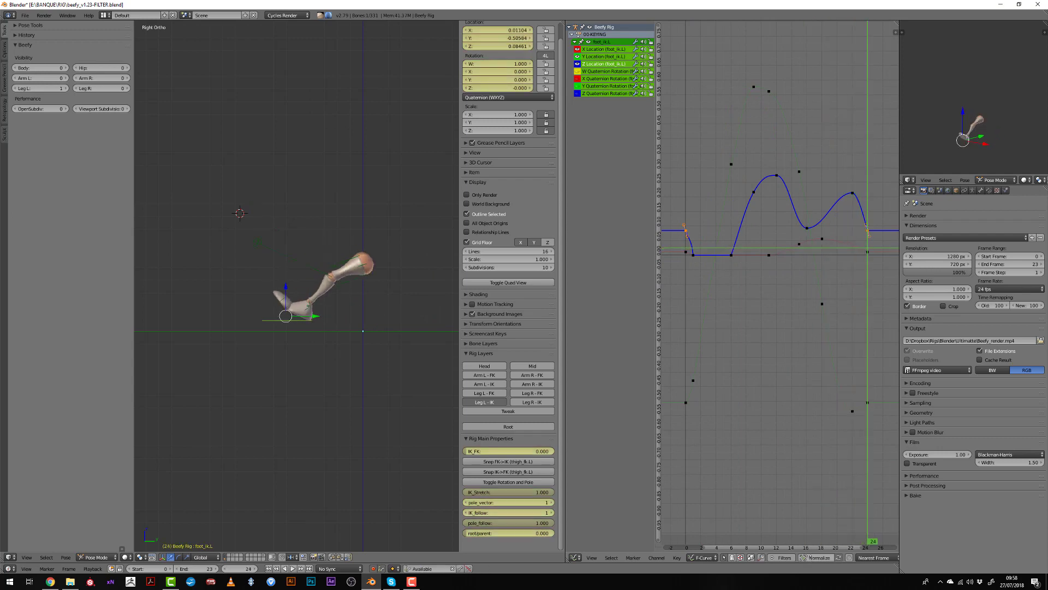
- Set the pivot point to Individual Centers and raise the Z Location keys at frames 0 and 24 to about 0.13
scroll(670, 552, "down", 3)
left_click(813, 558)
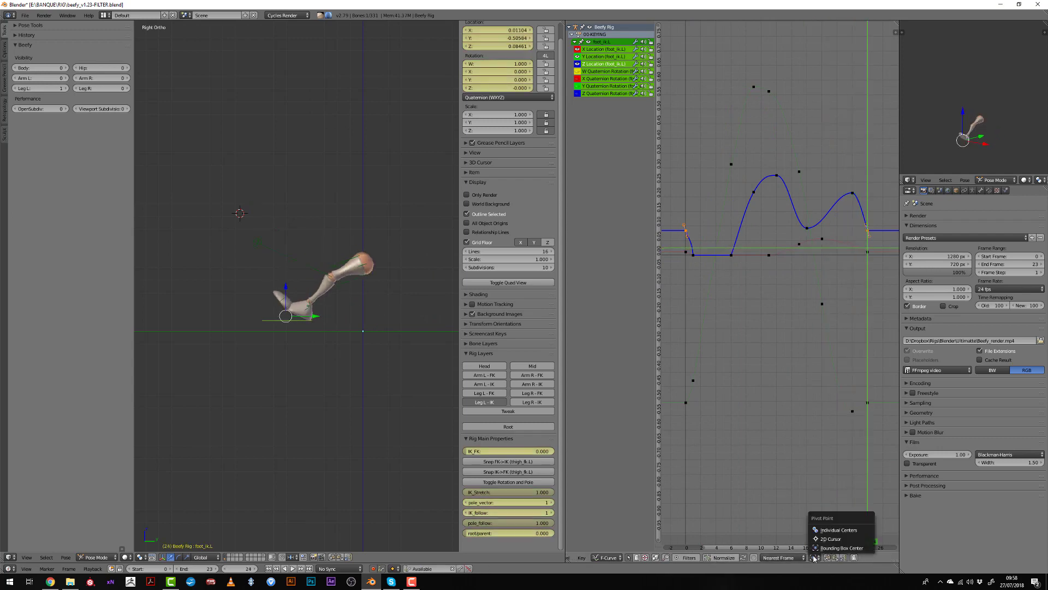
left_click(820, 532)
scroll(791, 454, "up", 2)
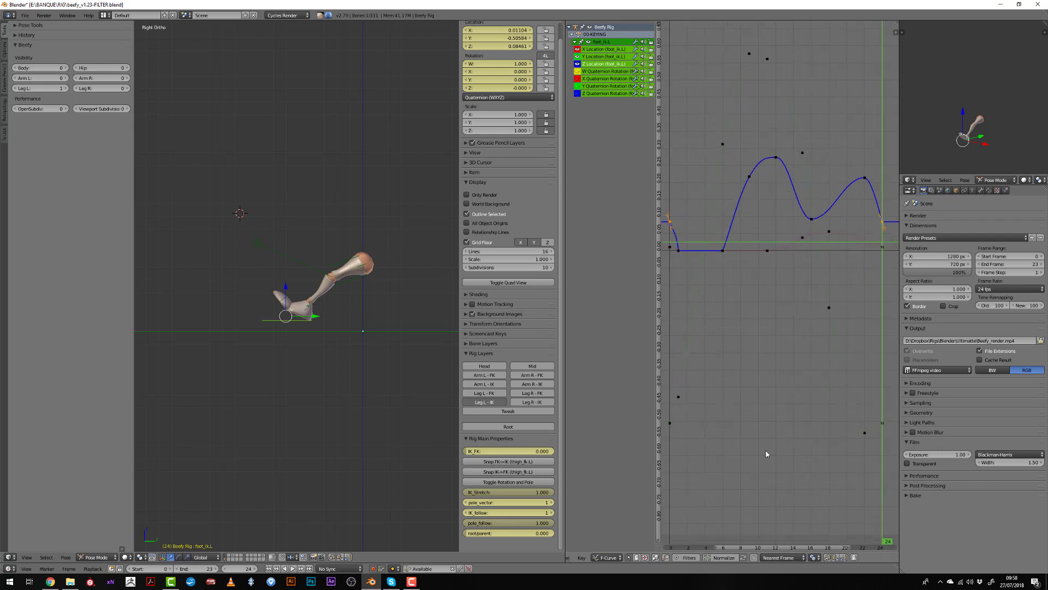
key("g")
key("y")
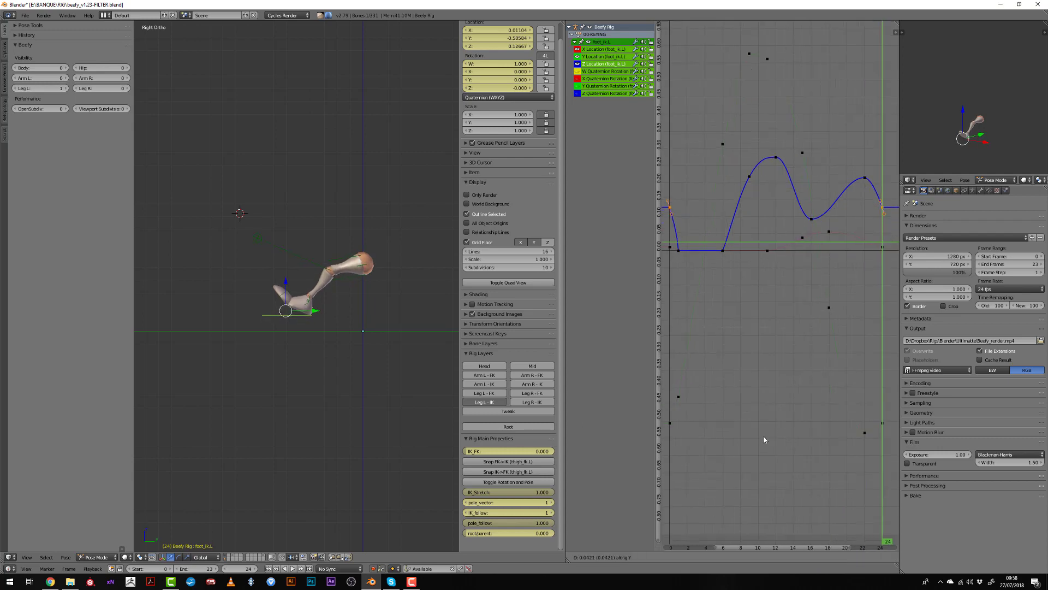
left_click(764, 436)
- Rotate the handles of the Z Location keys at frames 0 and 24 slightly and play back the cycle
key("r")
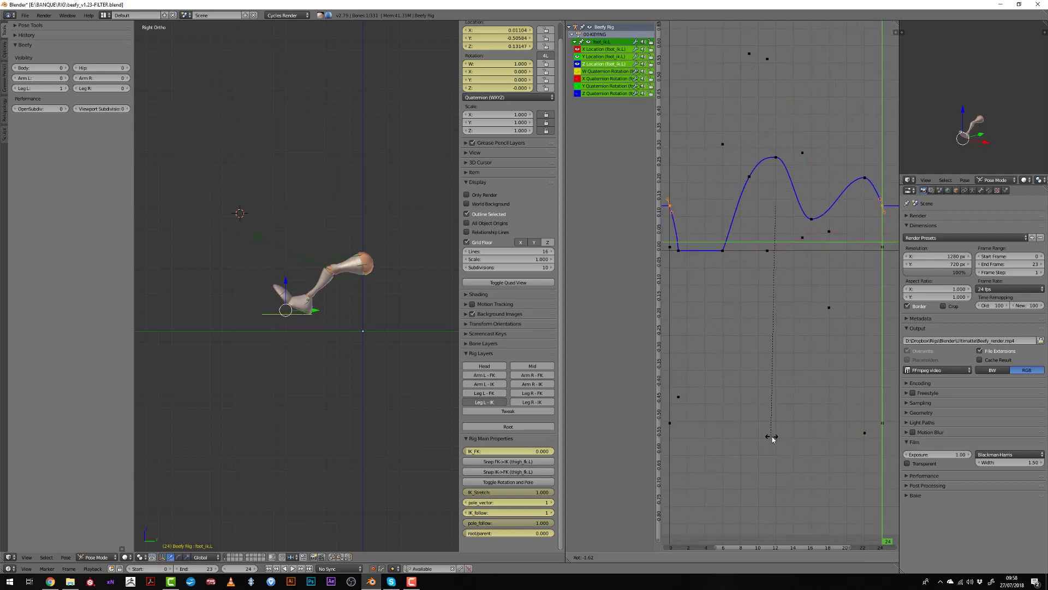
left_click(772, 438)
left_click(672, 358)
key("alt+a")
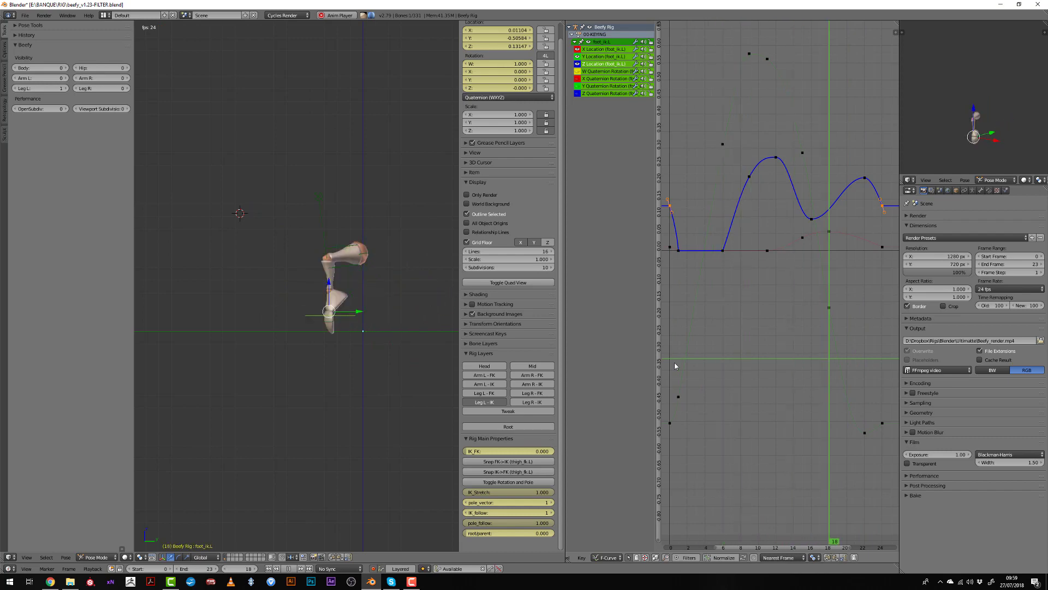
key("alt+a")
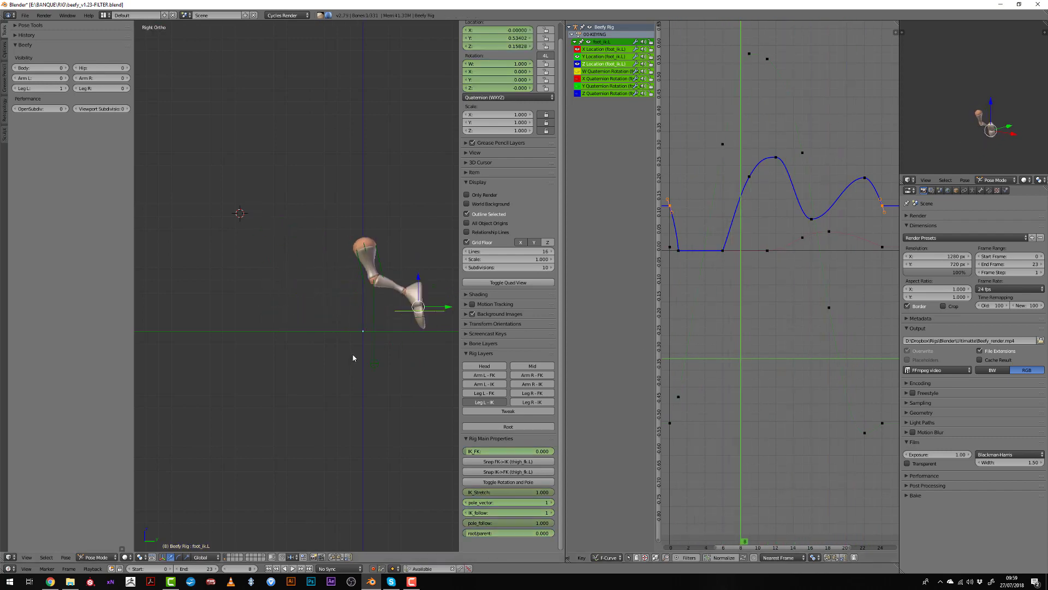
- Select the left heel IK control and delete a box-selected group of in-between keys from its curves
middle_click_drag(362, 347, 312, 337, "shift")
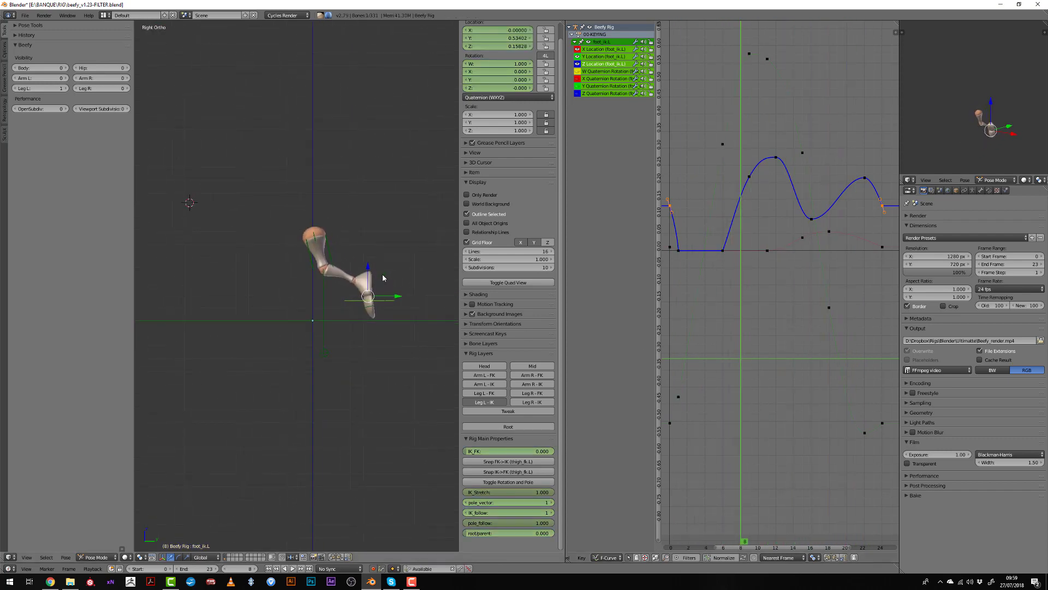
right_click(383, 278)
scroll(677, 316, "down", 4)
middle_click_drag(677, 317, 749, 338, "ctrl")
scroll(749, 339, "up", 4)
key("a")
key("b")
mouse_move(699, 274)
left_mouse_down()
mouse_move(780, 294)
mouse_move(856, 296)
left_mouse_up()
key("x")
left_click(851, 296)
- Clear the heel control's rotation at frame 2 to key it at 0° there
left_click_drag(752, 305, 696, 327)
scroll(693, 328, "up", 3)
middle_click_drag(691, 319, 746, 277)
right_click(769, 155)
left_click(739, 241)
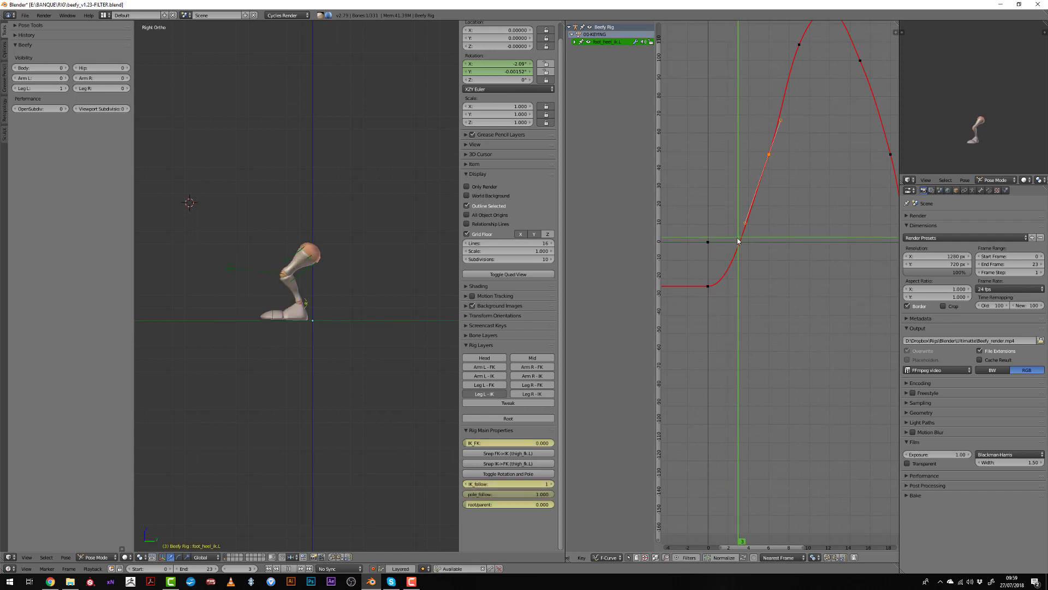
mouse_move(734, 243)
left_mouse_down()
mouse_move(706, 247)
mouse_move(726, 253)
left_mouse_up()
key("alt+r")
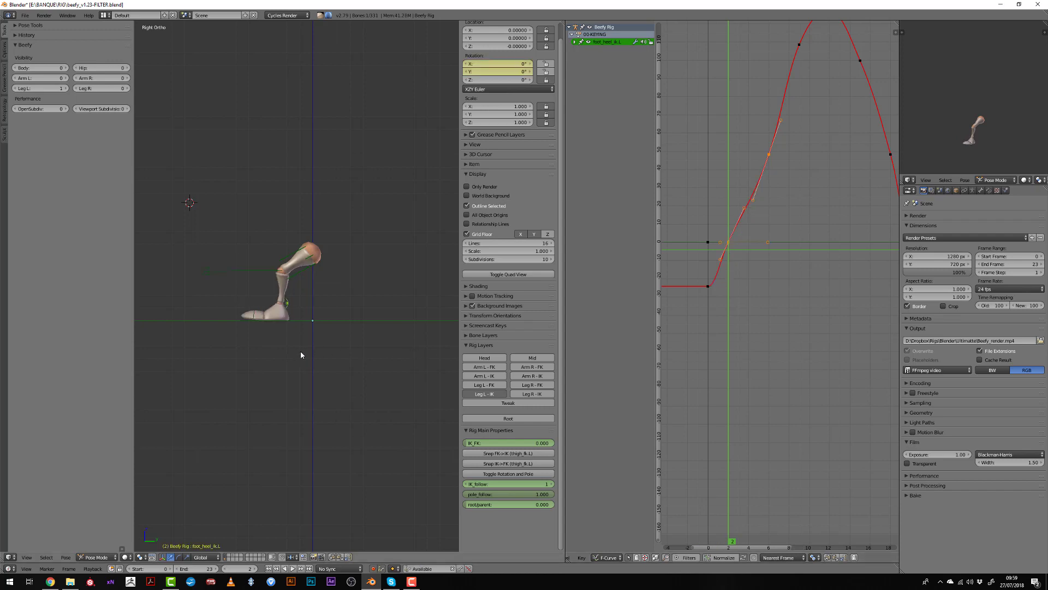
- Change the handle type of the heel control's X Rotation key at frame 2 and reposition its handle
scroll(689, 284, "up", 1)
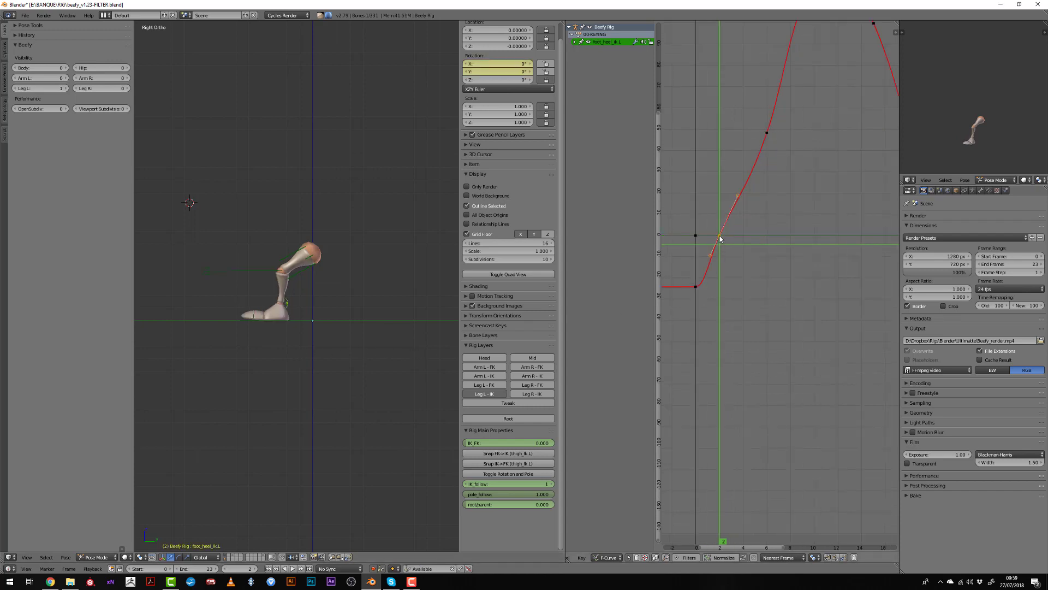
key("v")
left_click(720, 237)
key("g")
left_click(714, 274)
left_click_drag(687, 283, 728, 295)
key("Home")
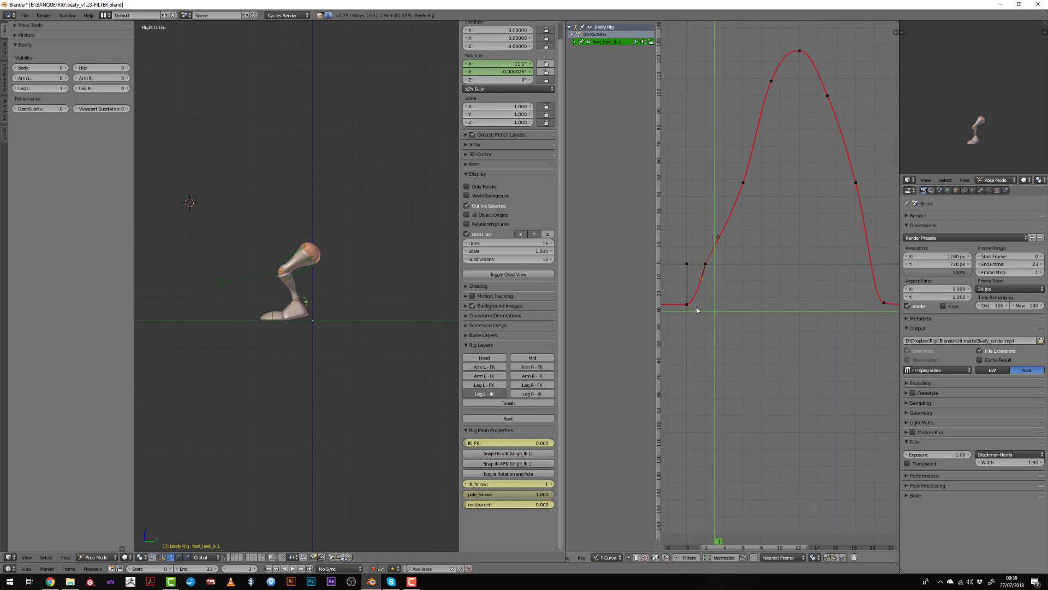
- Duplicate the heel's X Rotation key from frame 2 to frame 4 and change the handle type to hold 0° between them
left_click_drag(709, 270, 726, 273)
left_click(706, 264)
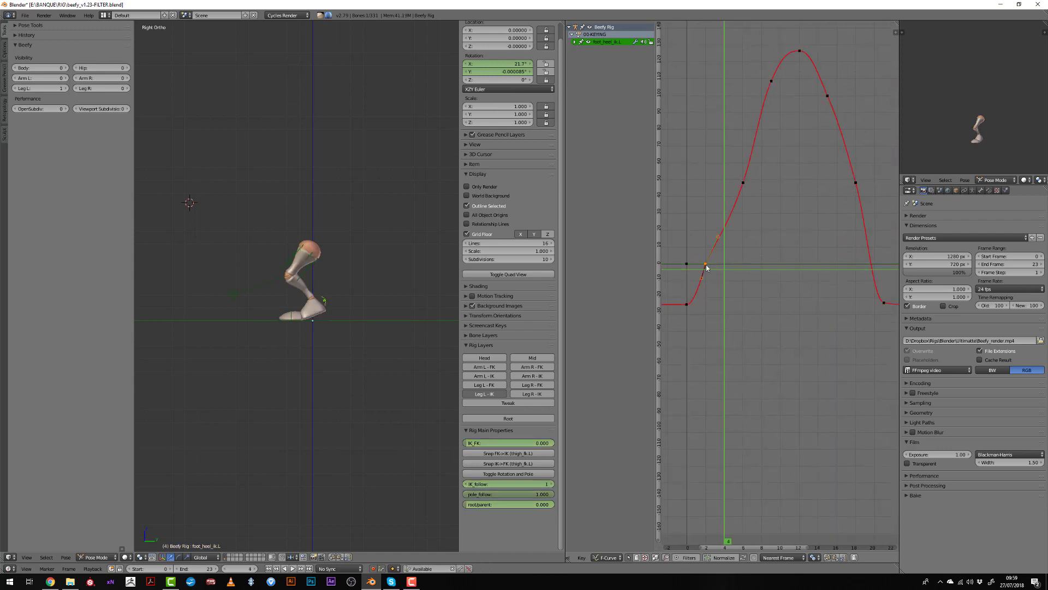
key("g")
key("x")
left_click(726, 270)
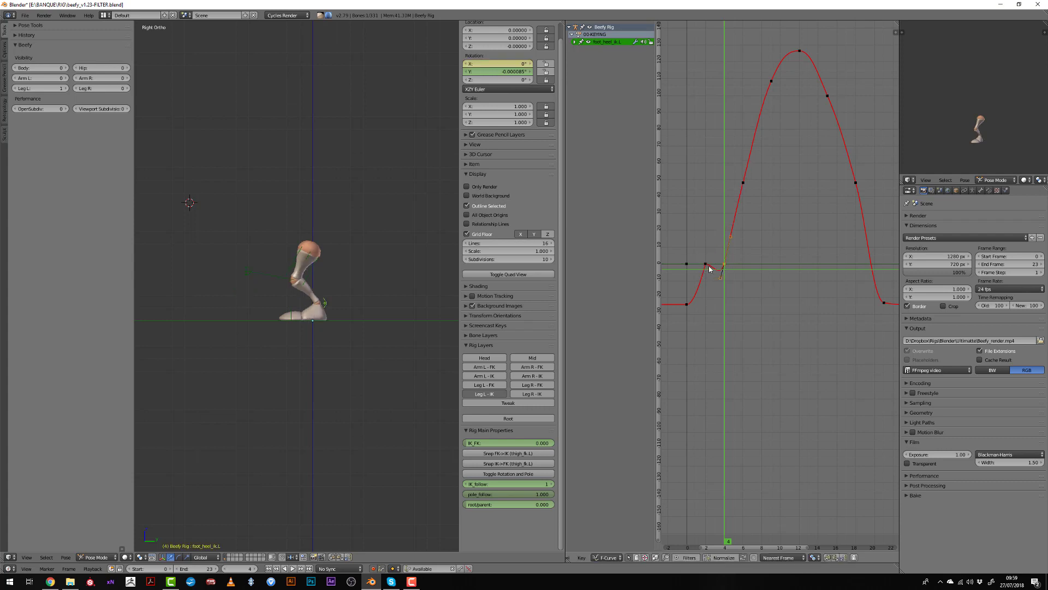
key("v")
left_click(708, 267)
- Raise the heel control's X Rotation key at frame 15 to about 106°
left_click_drag(698, 271, 780, 273)
middle_click_drag(724, 251, 677, 308)
left_click_drag(677, 308, 780, 306)
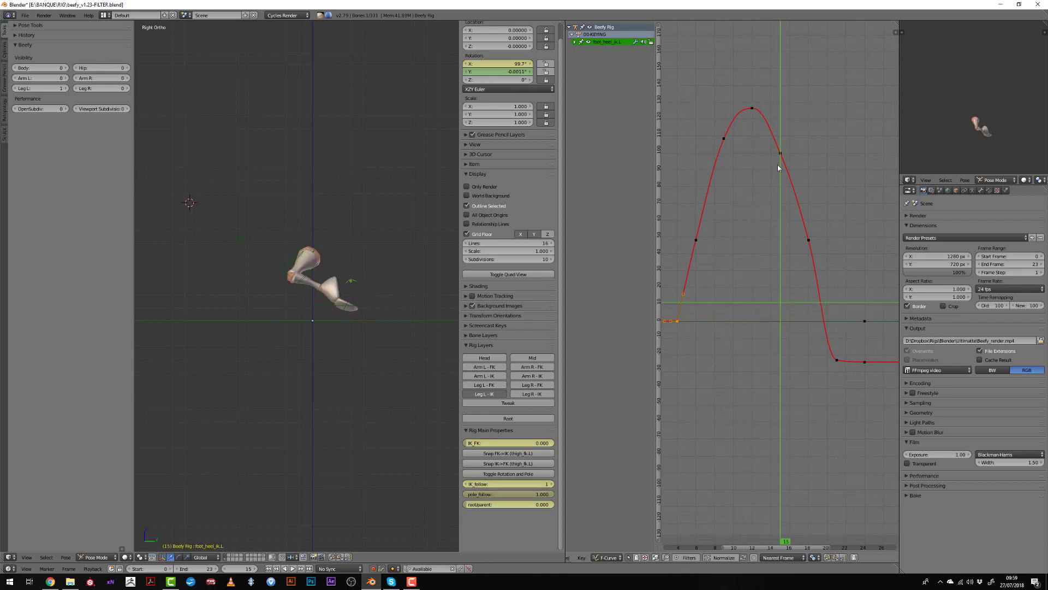
key("g")
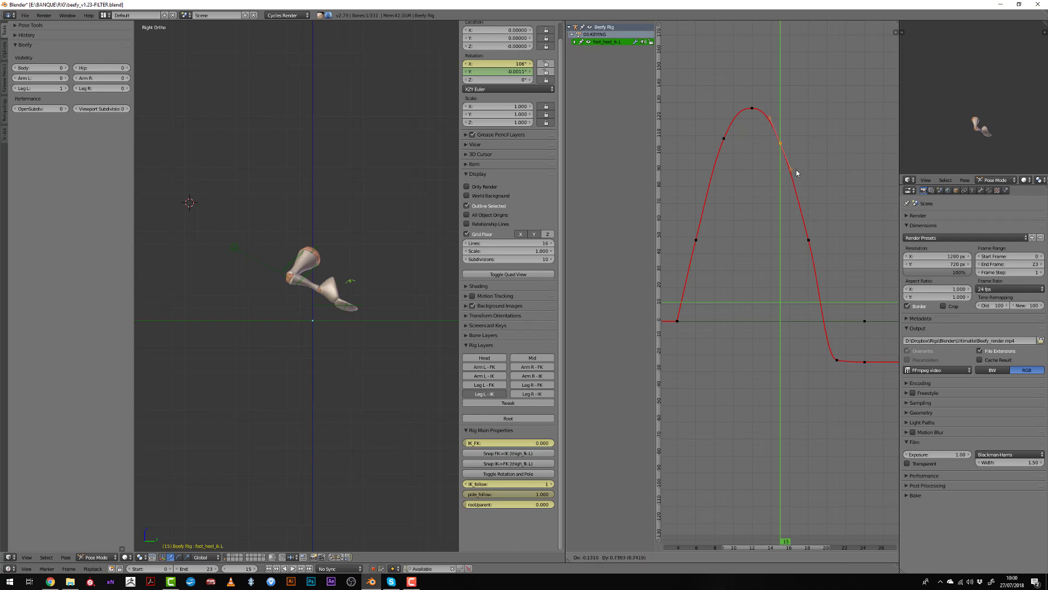
left_click(796, 169)
- Lower the heel control's X Rotation key at frame 24 to about -33°
scroll(795, 210, "down", 3)
middle_click_drag(778, 279, 775, 246)
left_click_drag(775, 245, 841, 263)
middle_click_drag(830, 309, 855, 265)
key("g")
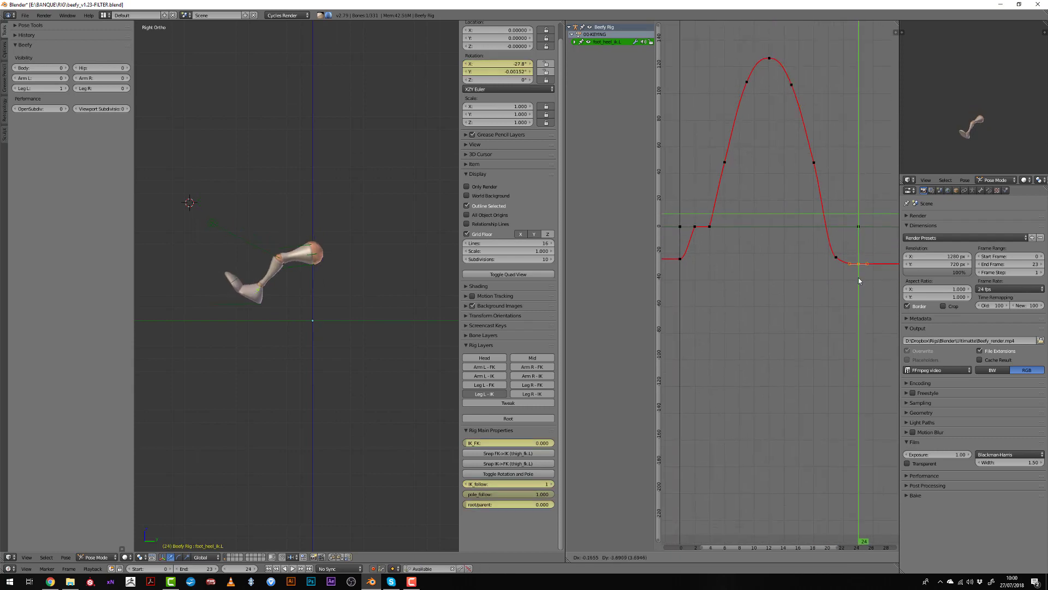
left_click(858, 280)
- Copy the heel control's lowered X Rotation key from frame 24 to frame 0 so the cycle loops
key("shift+d")
key("x")
left_click(684, 291)
mouse_move(678, 283)
left_mouse_down()
mouse_move(863, 272)
mouse_move(821, 269)
mouse_move(862, 278)
mouse_move(836, 264)
mouse_move(872, 267)
mouse_move(679, 273)
left_mouse_up()
right_click(680, 269, "shift")
key("g")
left_click(683, 285)
- Raise the heel control's X Rotation key at frame 21 slightly and play back the leg motion
right_click(836, 258)
key("g")
left_click(835, 248)
key("alt+a")
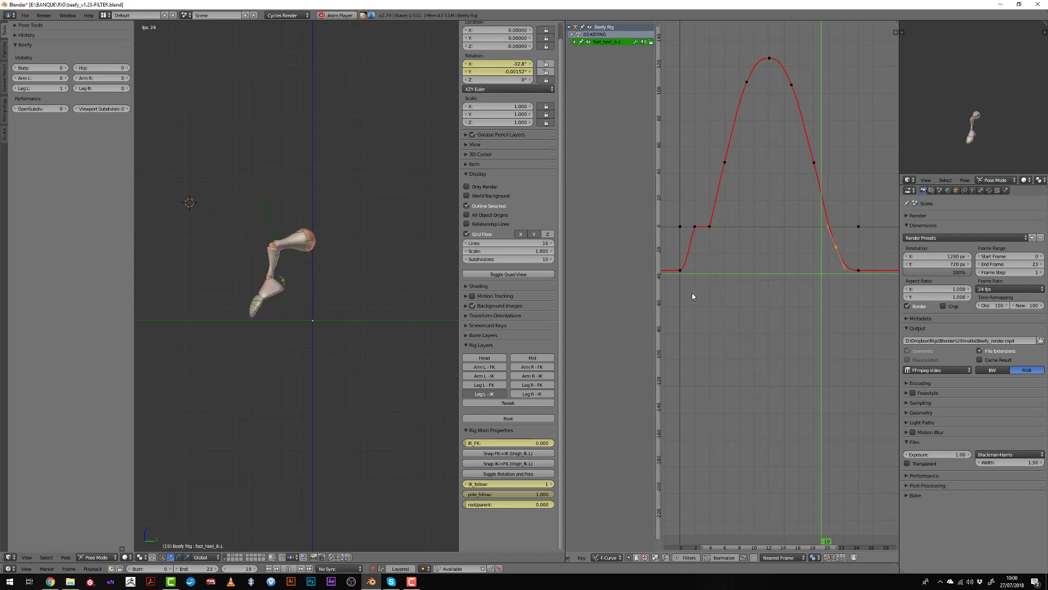
key("Escape")
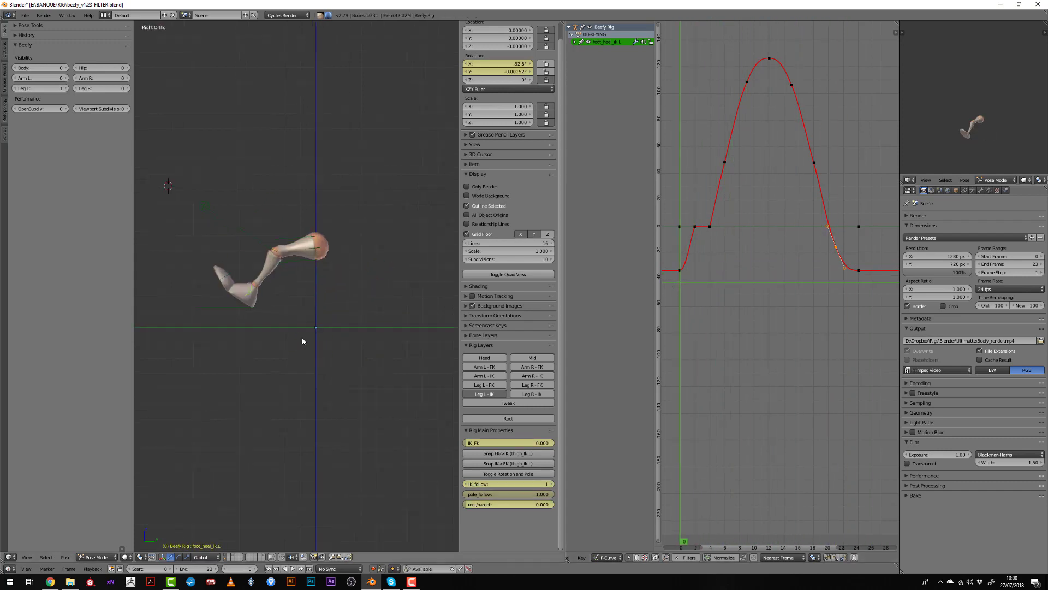
- Select the left toe control and delete its zero-line rotation keys from frame 9 to frame 21
right_click(232, 278)
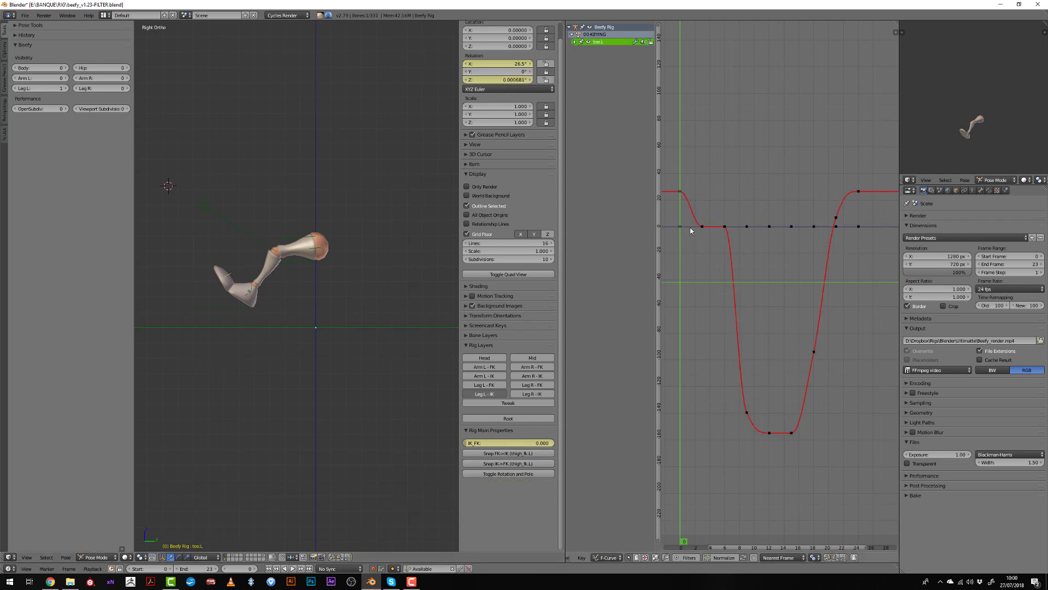
key("b")
left_click_drag(740, 215, 817, 245)
key("x")
left_click(818, 245)
right_click(837, 227)
key("x")
left_click(833, 229)
left_click_drag(681, 243, 702, 250)
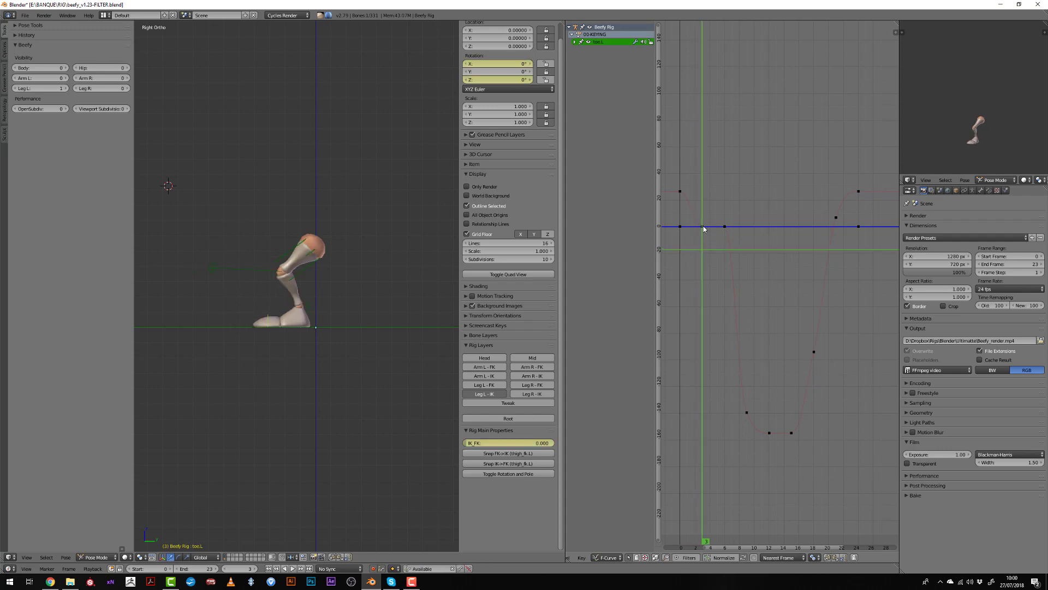
- Change the handle type of the toe's X Rotation key at frame 3 and reposition its incoming handle for a sharper landing
right_click(702, 226)
key("v")
left_click(703, 226)
scroll(695, 249, "up", 3)
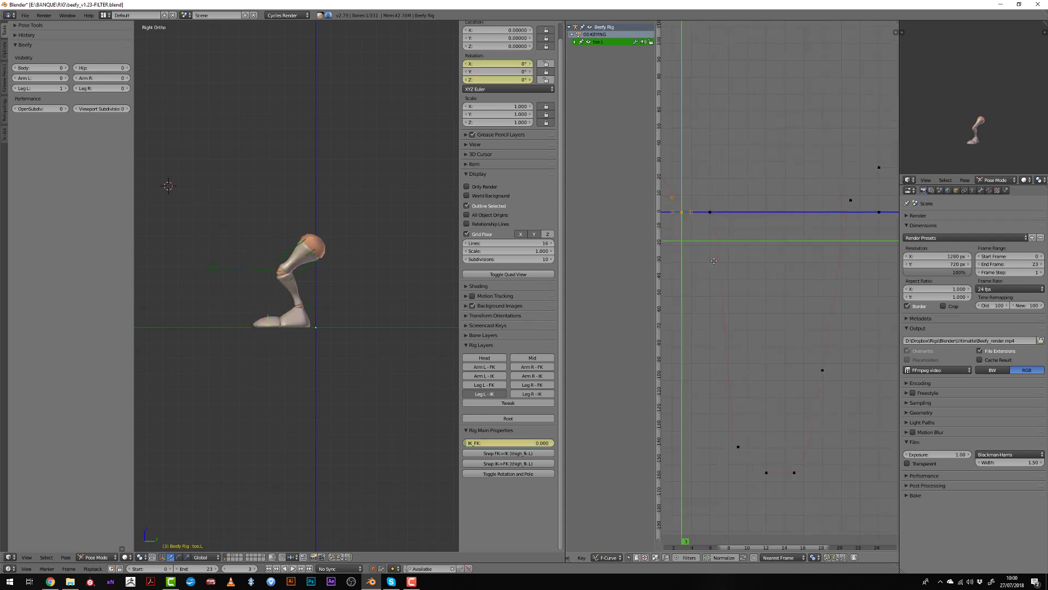
right_click(715, 204)
key("r")
right_click(718, 195)
key("g")
left_click(717, 191)
left_click(691, 190)
key("alt+a")
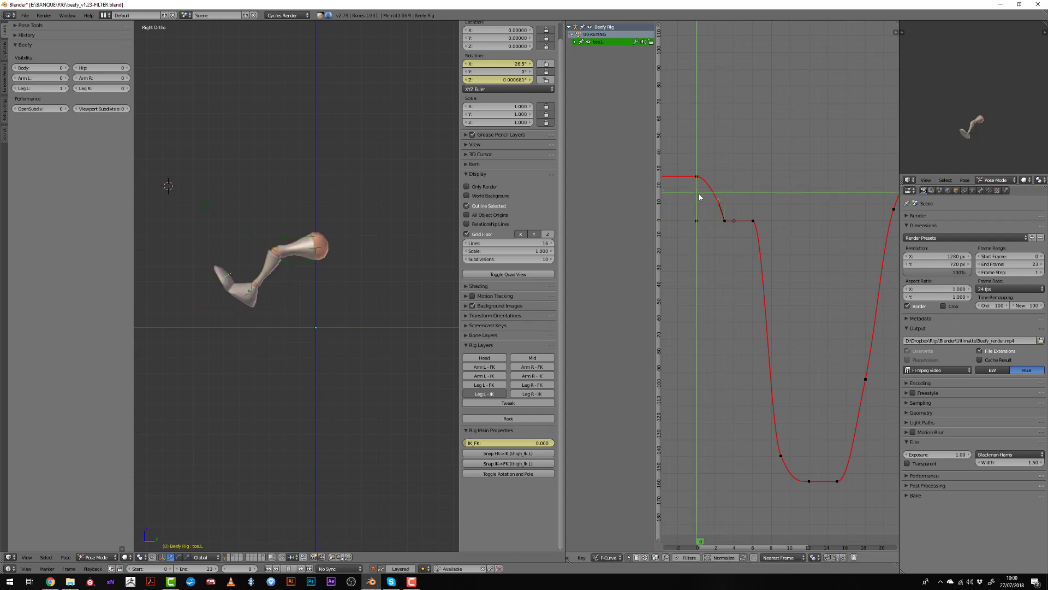
- Lower the toe's X Rotation key at frame 12 to about -180° to round the bottom of the curve
left_click_drag(700, 197, 792, 220)
middle_click_drag(763, 291, 702, 207)
left_click_drag(701, 208, 748, 246)
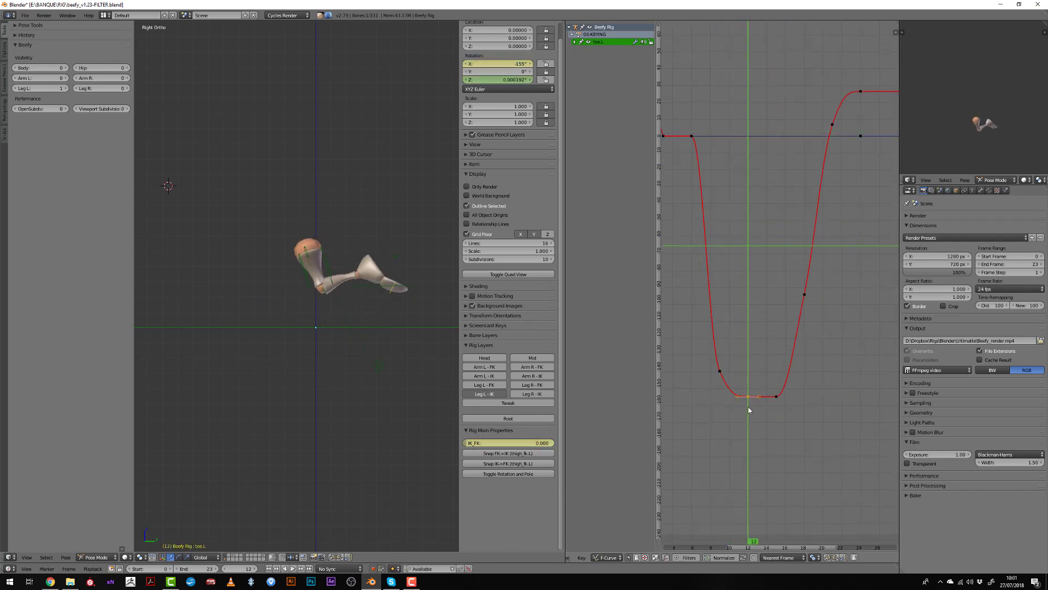
key("g")
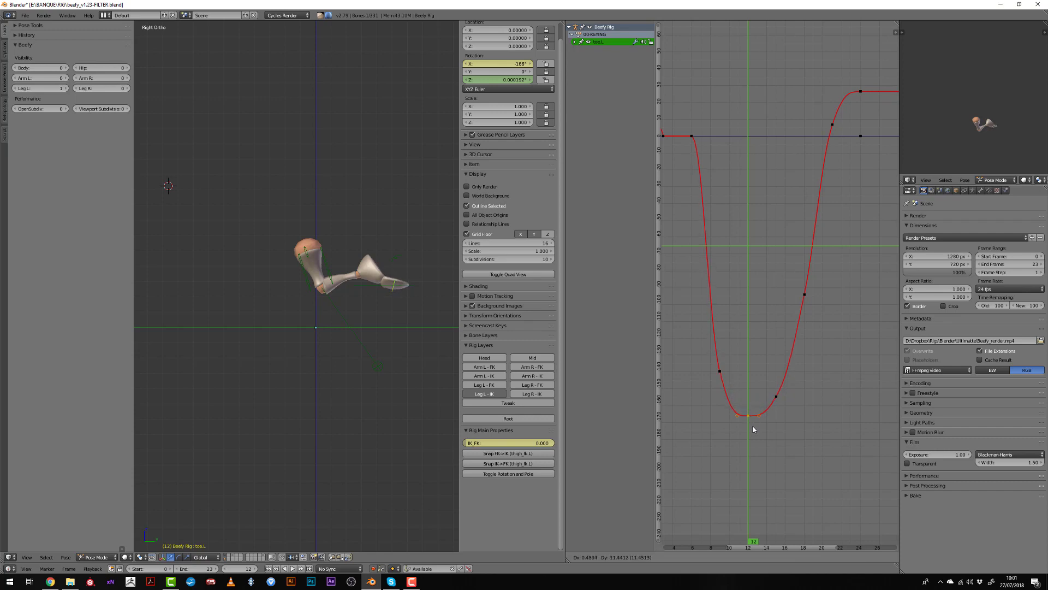
left_click(754, 430)
left_click_drag(716, 398, 797, 391)
key("g")
left_click(748, 423)
- Raise the toe's X Rotation key at frame 18 slightly
right_click(804, 293)
key("g")
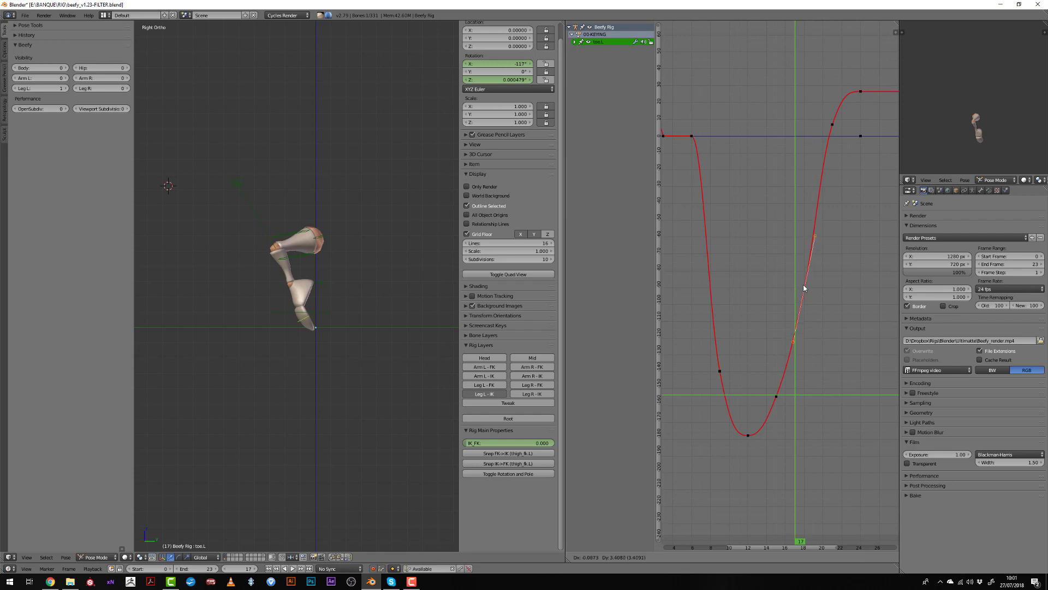
left_click(804, 288)
- Shift the toe's X Rotation key from frame 15 to frame 16 and scrub through the motion
key("g")
left_click(779, 400)
key("g")
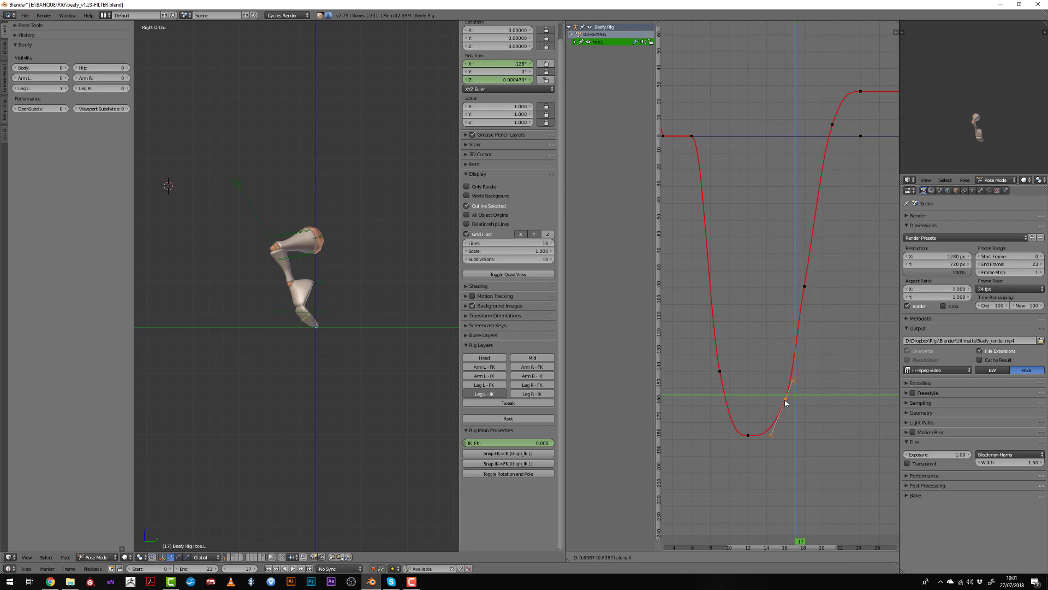
left_click(785, 403)
key("g")
left_click(786, 396)
left_click_drag(732, 396, 831, 371)
middle_click_drag(768, 312, 712, 359)
left_click_drag(712, 359, 786, 340)
- Add a toe X Rotation key of about 30° at frame 1
key("Home")
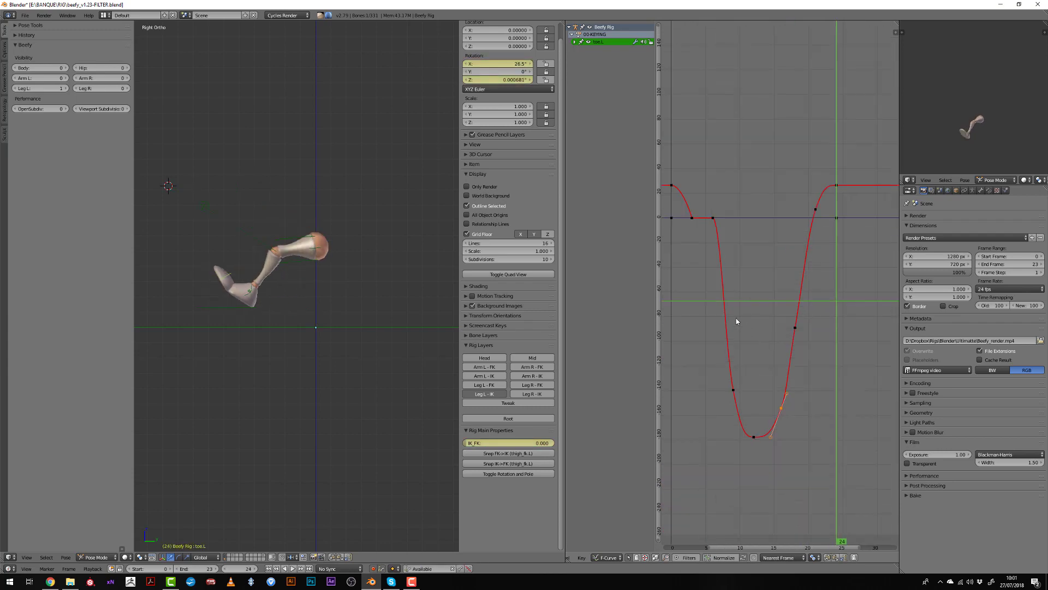
left_click(678, 189)
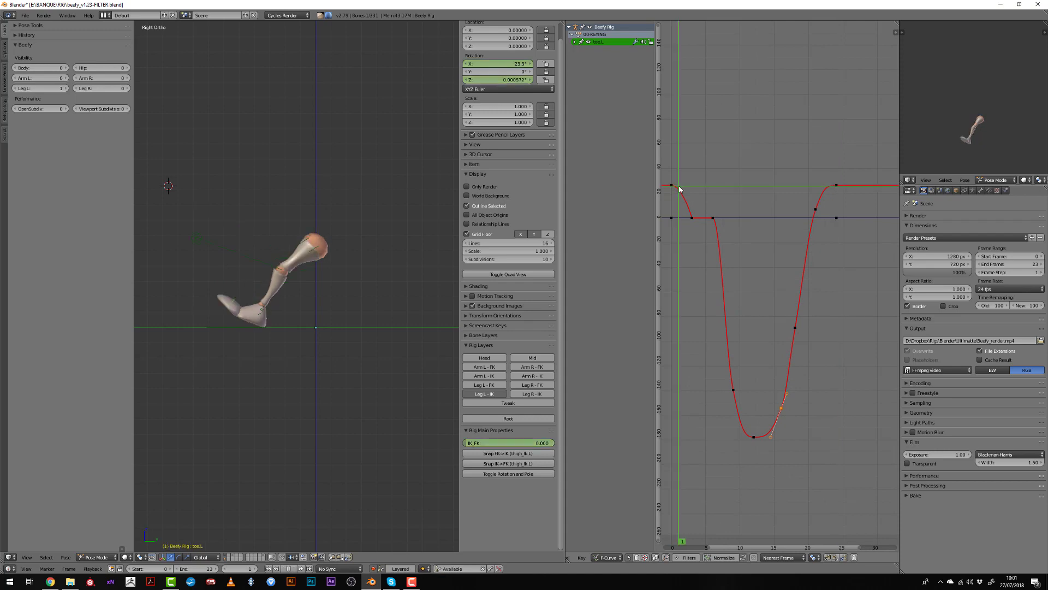
key("alt+a")
middle_click_drag(678, 190, 725, 214)
scroll(720, 211, "up", 2)
key("g")
key("x")
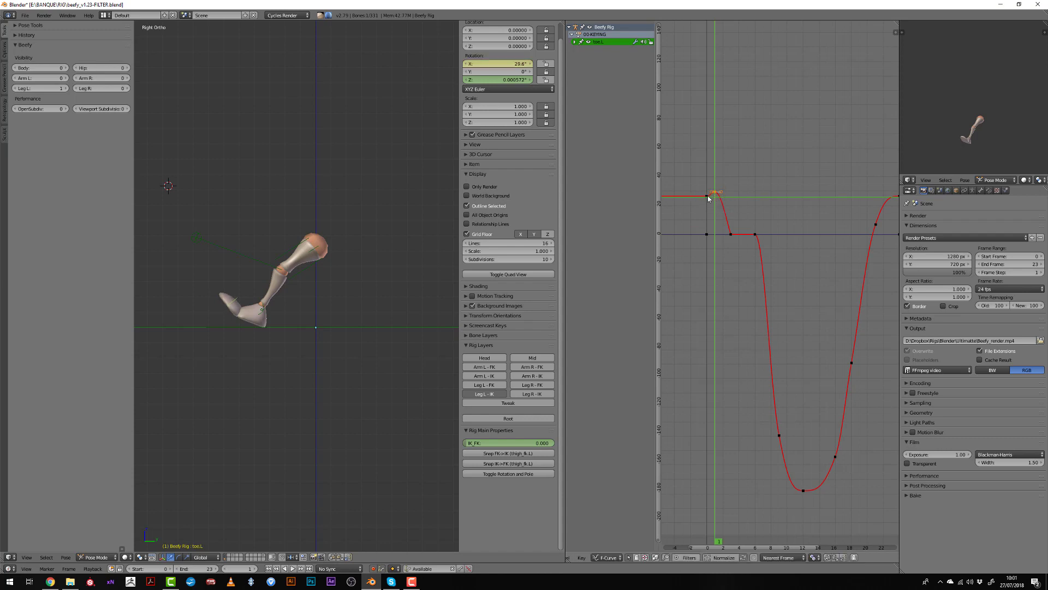
- Lower the toe's X Rotation key at frame 0 to 23.6°, tilt its handle and match the key at frame 24
middle_click_drag(763, 243, 715, 224)
key("r")
left_click(709, 187)
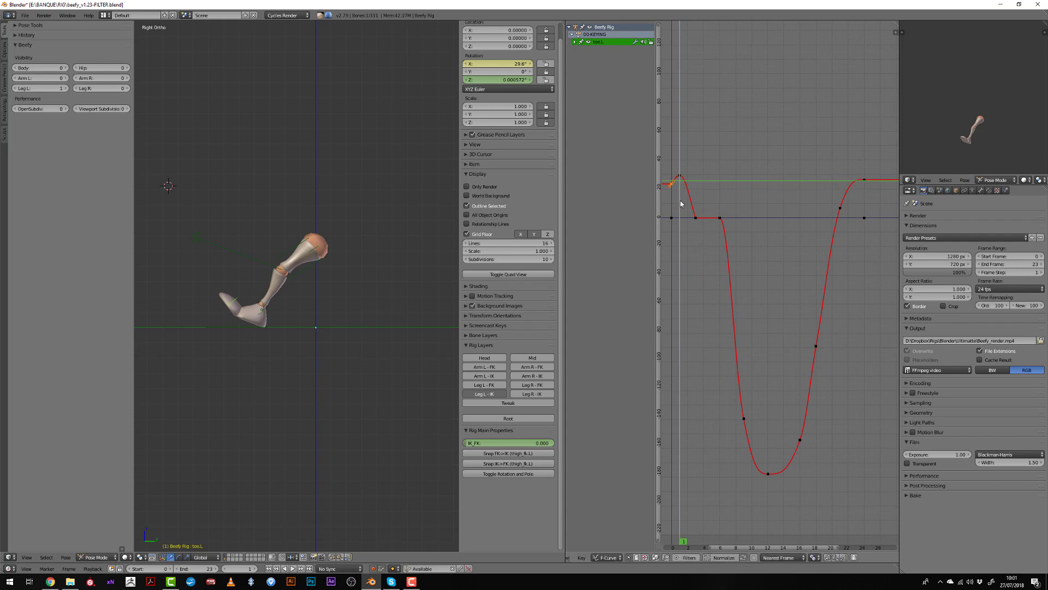
left_click(872, 216)
- Lower the toe's X Rotation key at frame 21 to about -7°
right_click(841, 210)
left_click(840, 209)
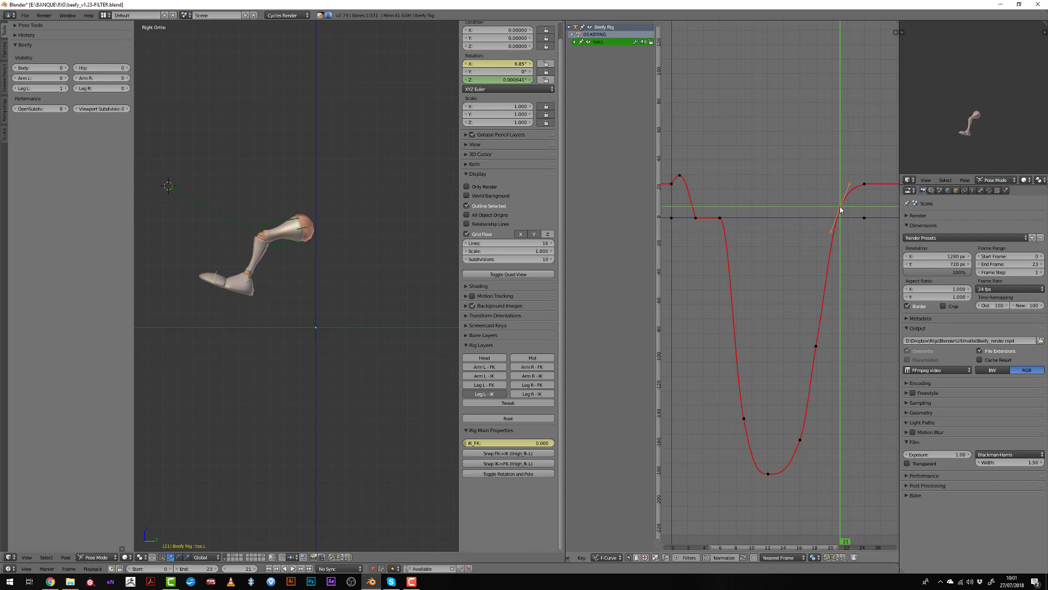
key("alt+a")
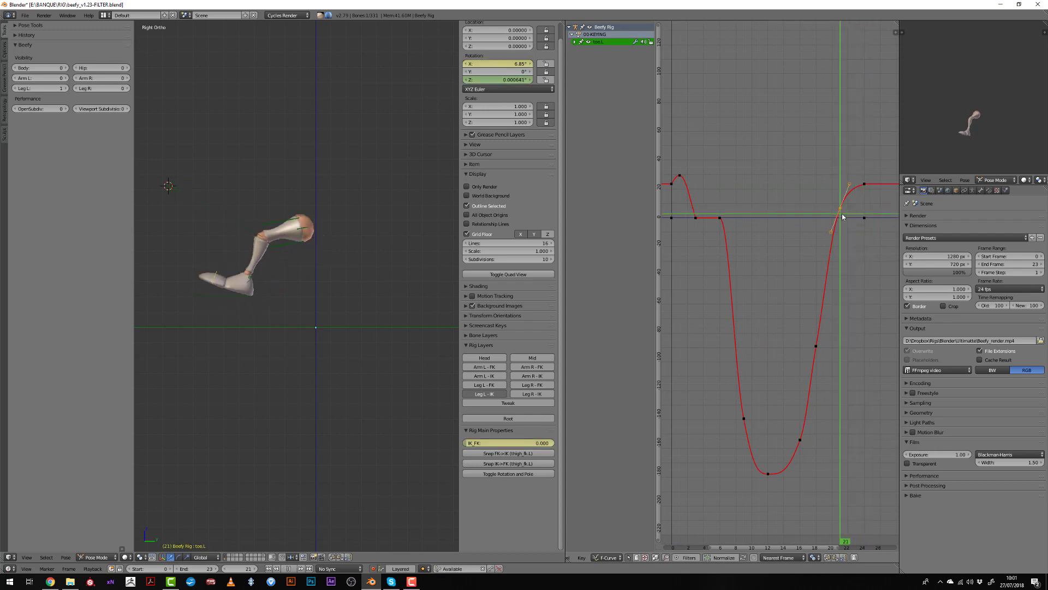
key("Escape")
key("g")
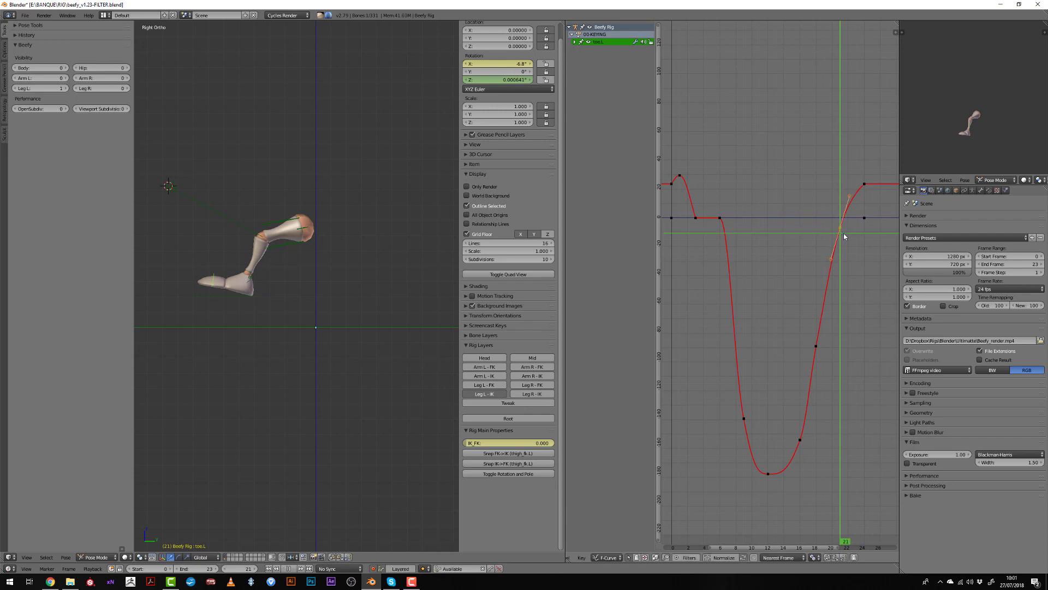
left_click_drag(844, 236, 720, 256)
- Change the handle type of the toe's X Rotation key at frame 6 for a sharp departure from zero and play back the cycle
key("v")
left_click(705, 222)
key("alt+a")
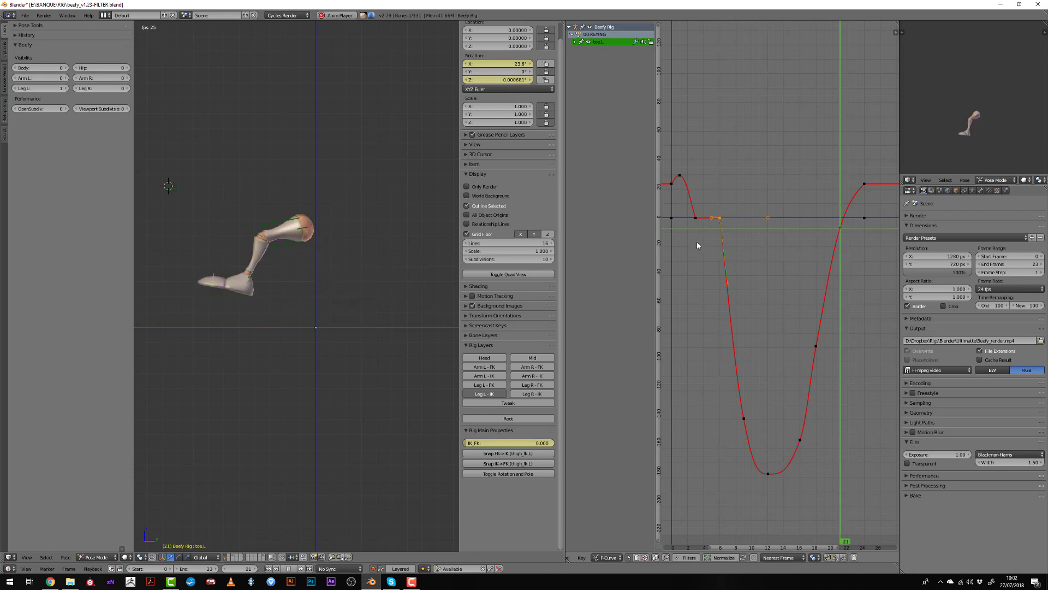
key("alt+a")
left_click_drag(681, 221, 686, 221)
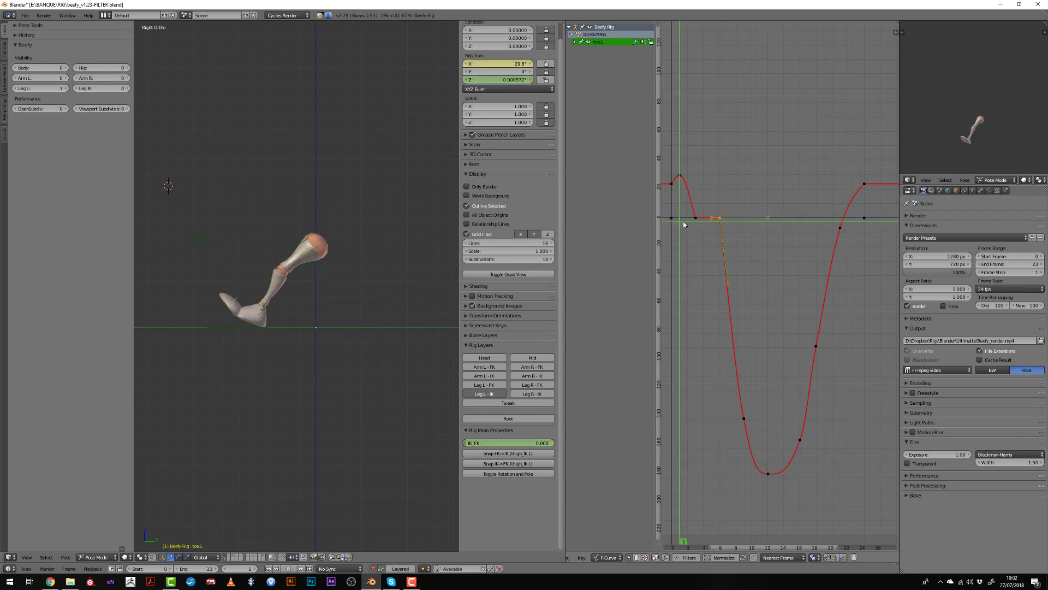
left_click_drag(692, 218, 671, 235)
key("alt+a")
key("alt+a")
- Raise the toe's X Rotation key at frame 16 to about -150° and play back the cycle
left_click(800, 439)
right_click_drag(801, 440, 801, 435)
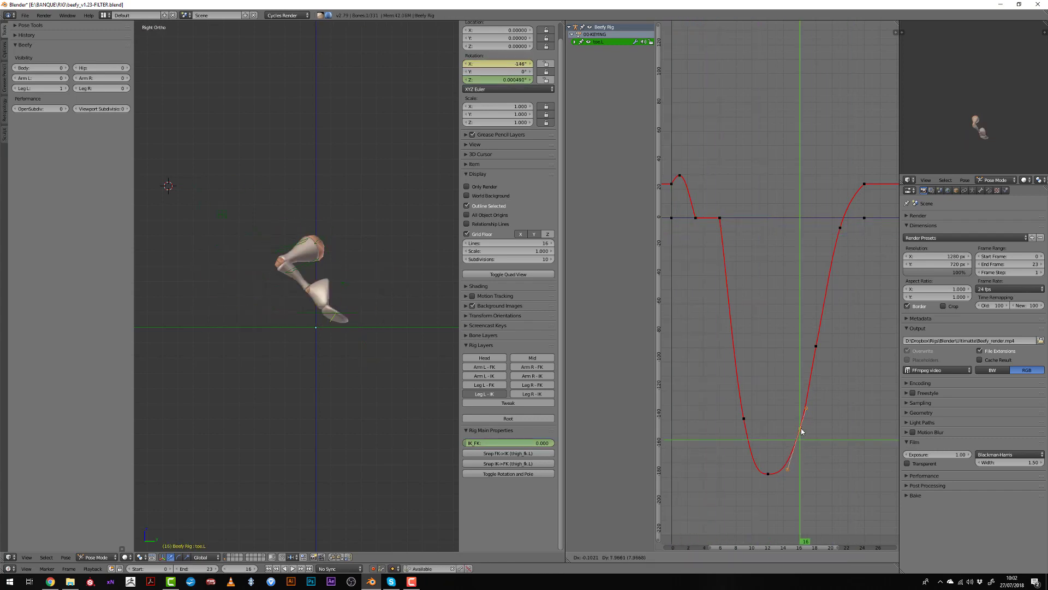
left_click(801, 428)
key("alt+a")
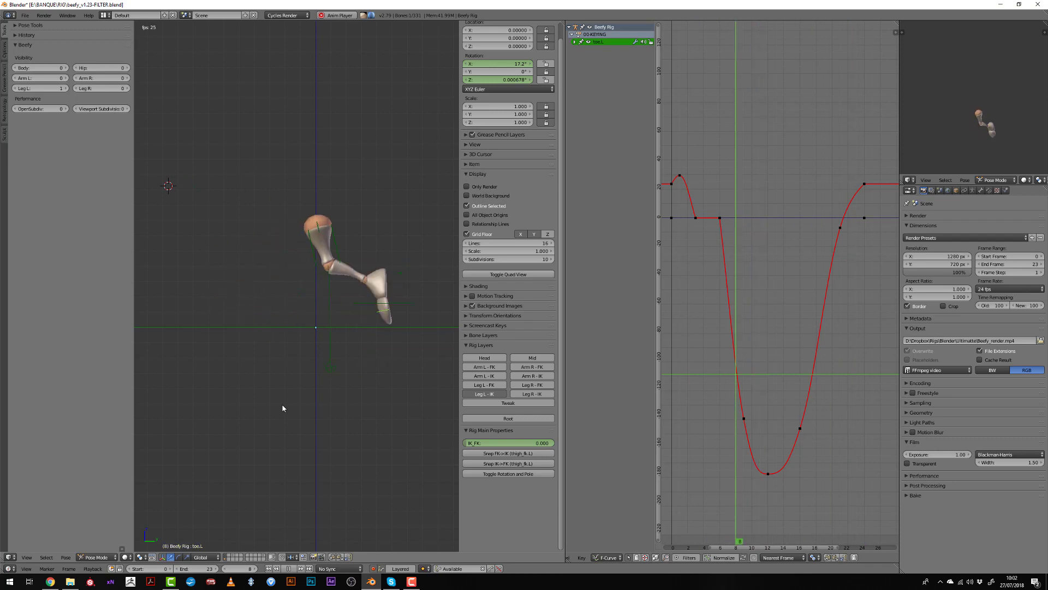
- Select the left knee target thigh_ik_target.L and delete its keys between frames 0 and 24
middle_click_drag(283, 408, 359, 393)
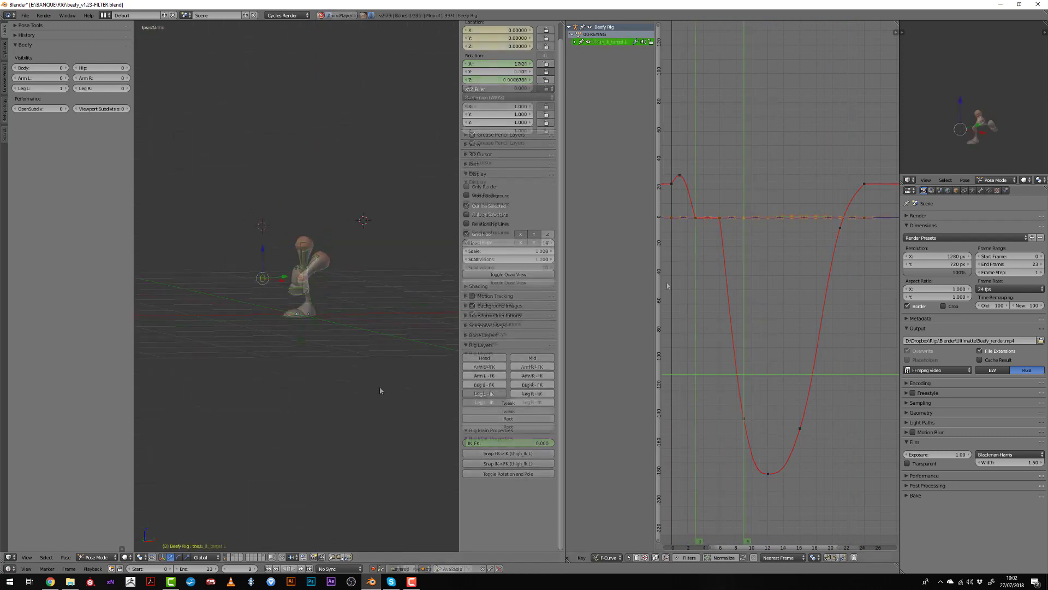
left_click_drag(667, 285, 785, 288)
key("a")
left_click_drag(694, 204, 748, 237)
left_click_drag(846, 261, 848, 261)
key("Home")
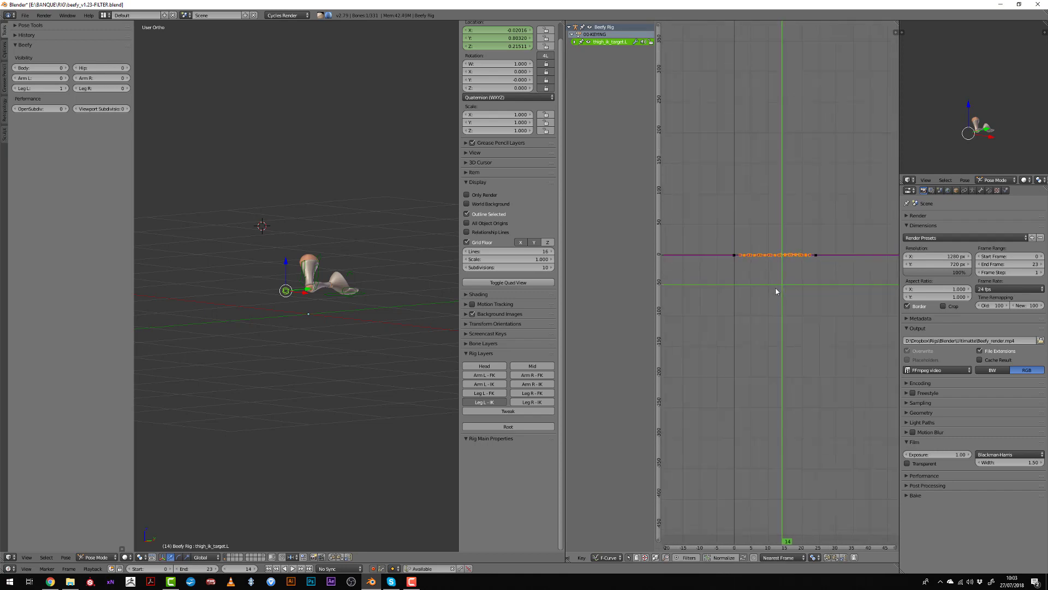
key("x")
left_click(775, 289)
mouse_move(718, 290)
left_mouse_down()
mouse_move(697, 287)
mouse_move(716, 292)
left_mouse_up()
key("alt+a")
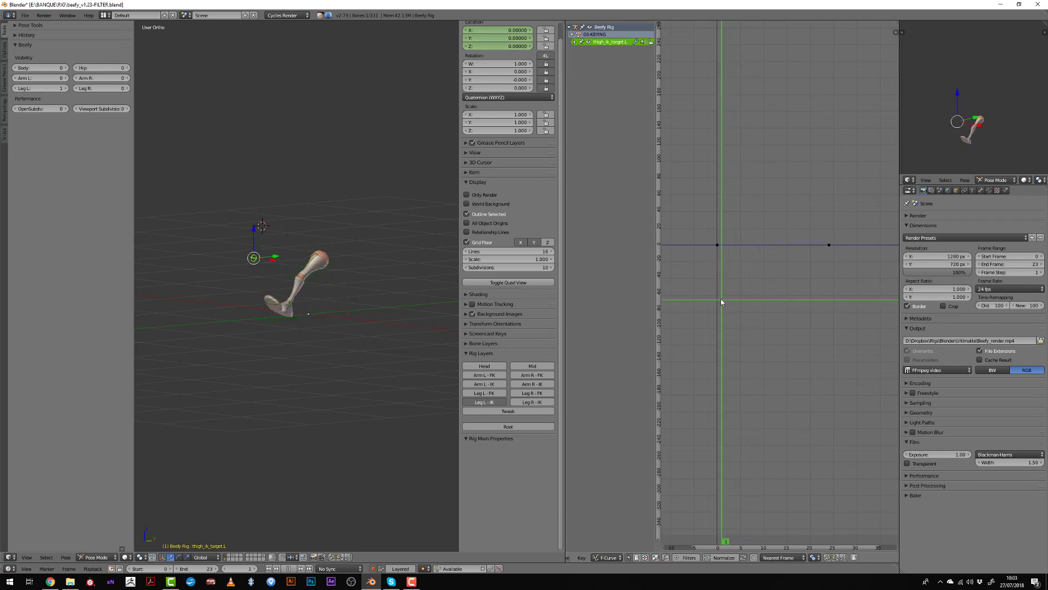
- At frame 15, move the left knee target outward to an X location of about 0.30 and play back the result
left_click_drag(735, 306, 790, 303)
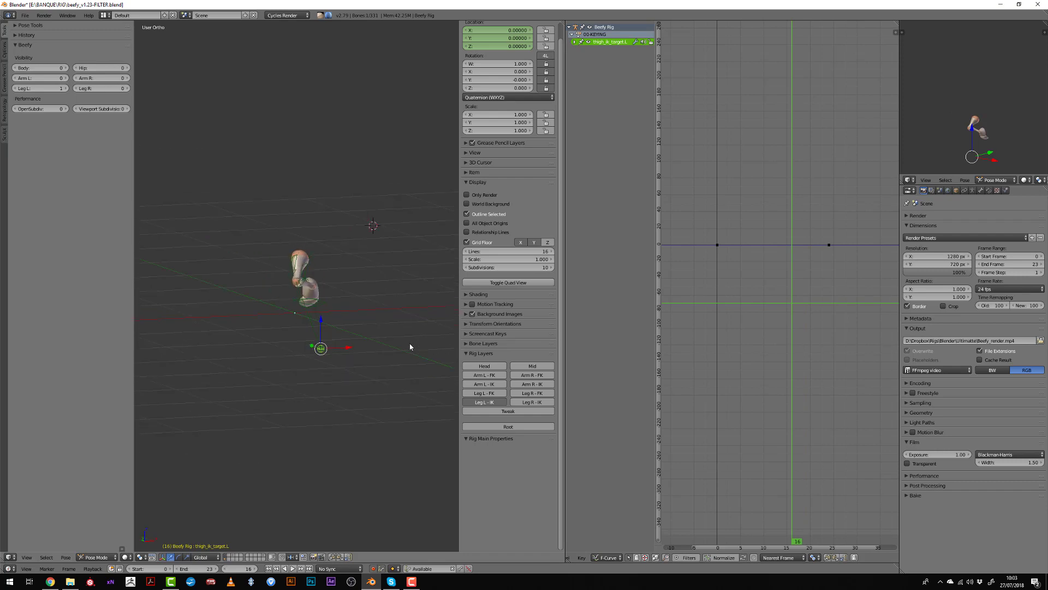
left_click_drag(732, 245, 788, 264)
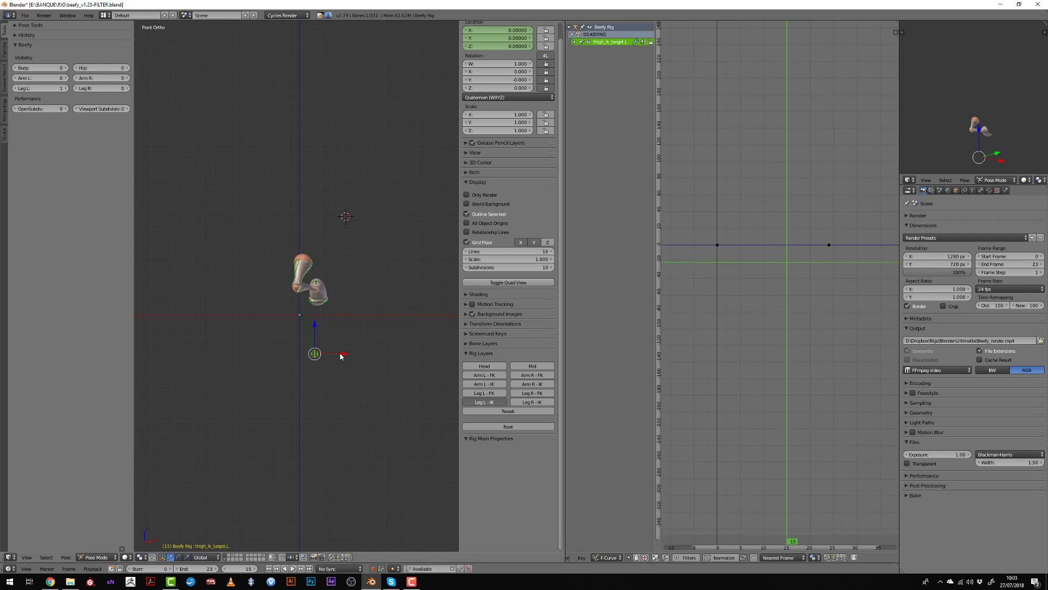
left_click_drag(341, 356, 353, 357)
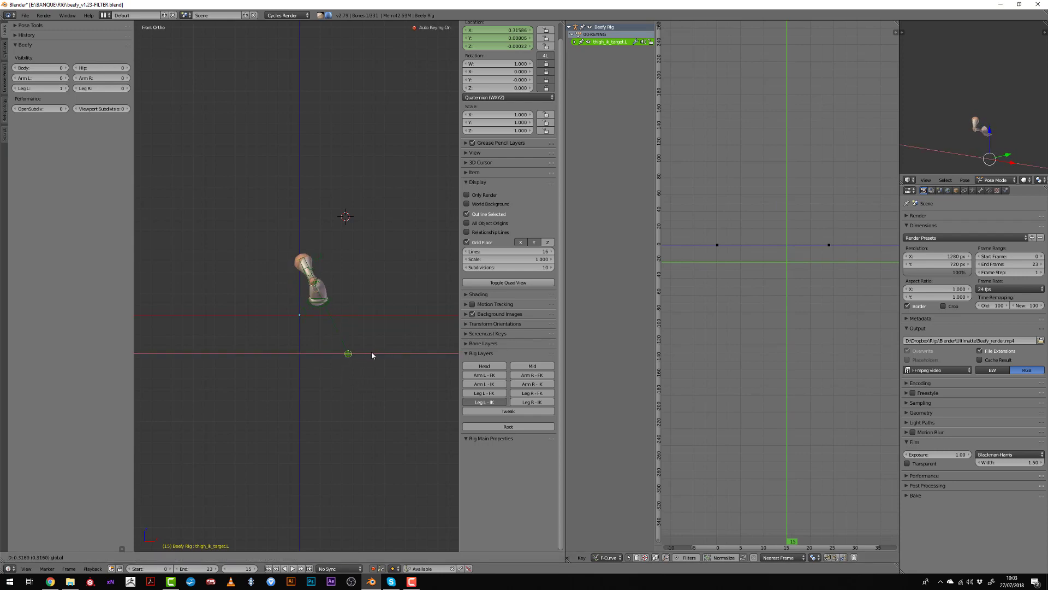
left_click(372, 355)
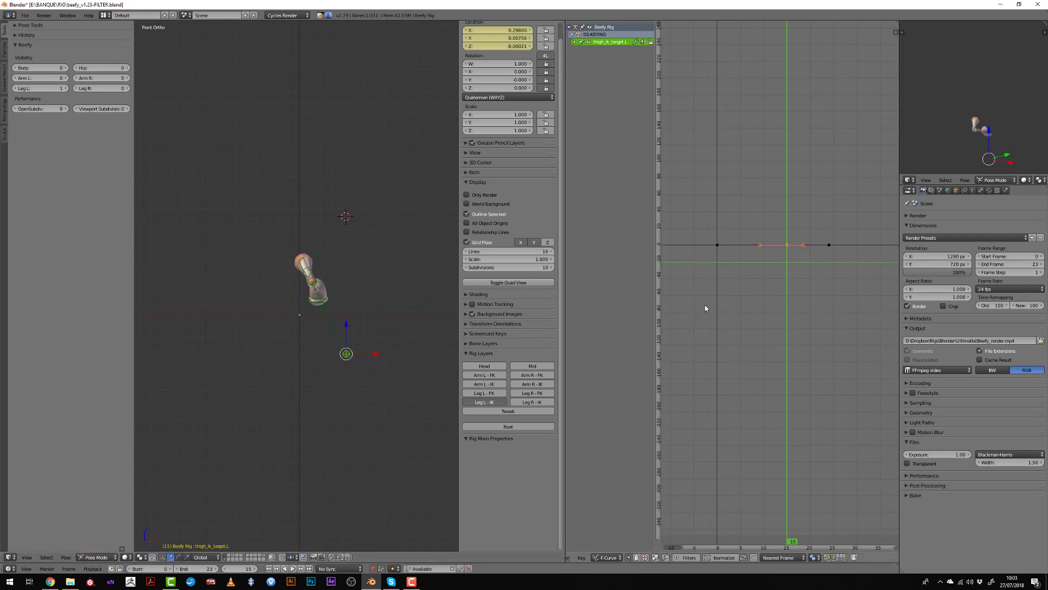
key("Home")
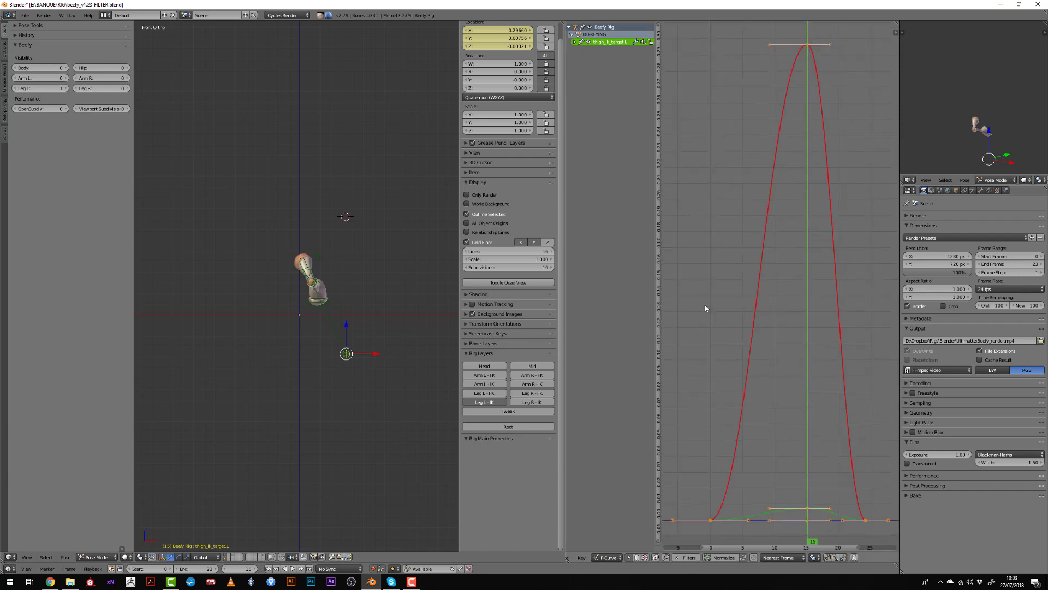
scroll(765, 254, "down", 6)
middle_click_drag(765, 254, 764, 307, "ctrl")
key("a")
left_click_drag(766, 307, 703, 341)
key("alt+a")
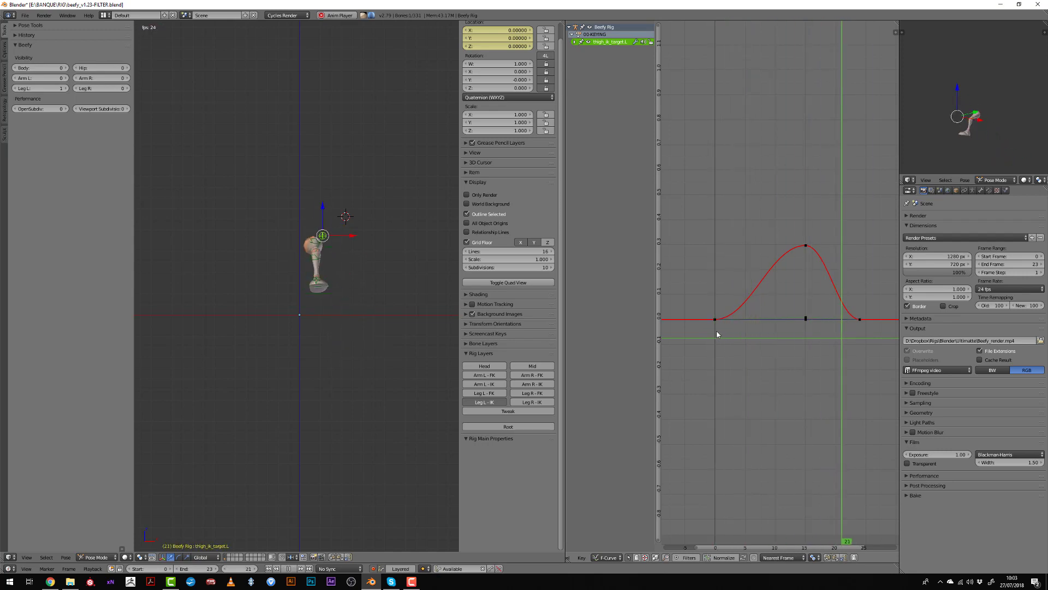
key("alt+a")
- Duplicate the knee target's X Location key from frame 0 to frame 4 and lower it to about -0.03
left_click_drag(716, 334, 736, 334)
right_click(716, 321)
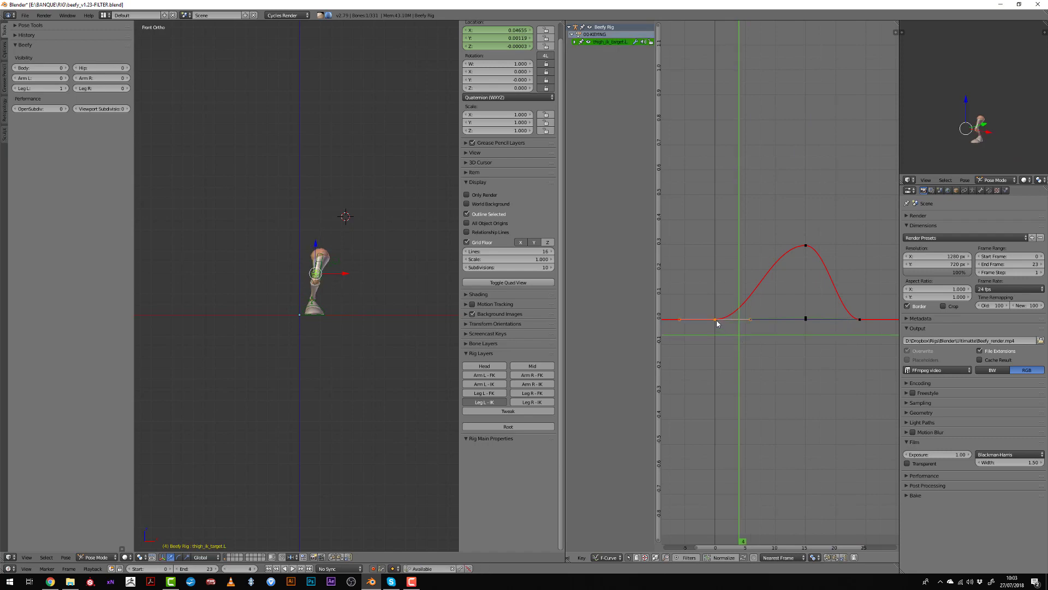
key("g")
key("x")
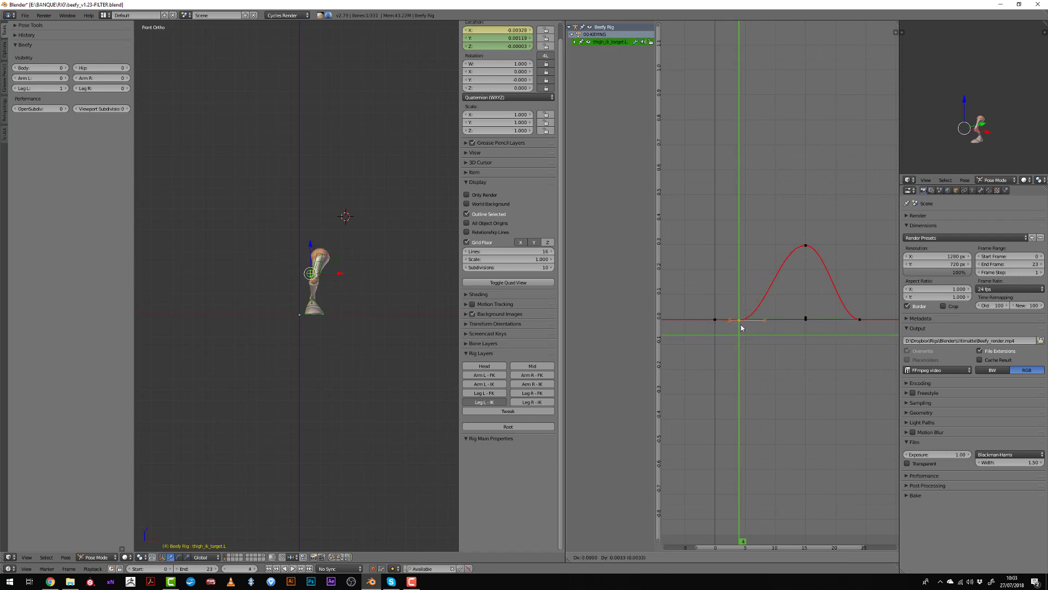
left_click(741, 330)
left_click_drag(737, 330, 713, 339)
key("alt+a")
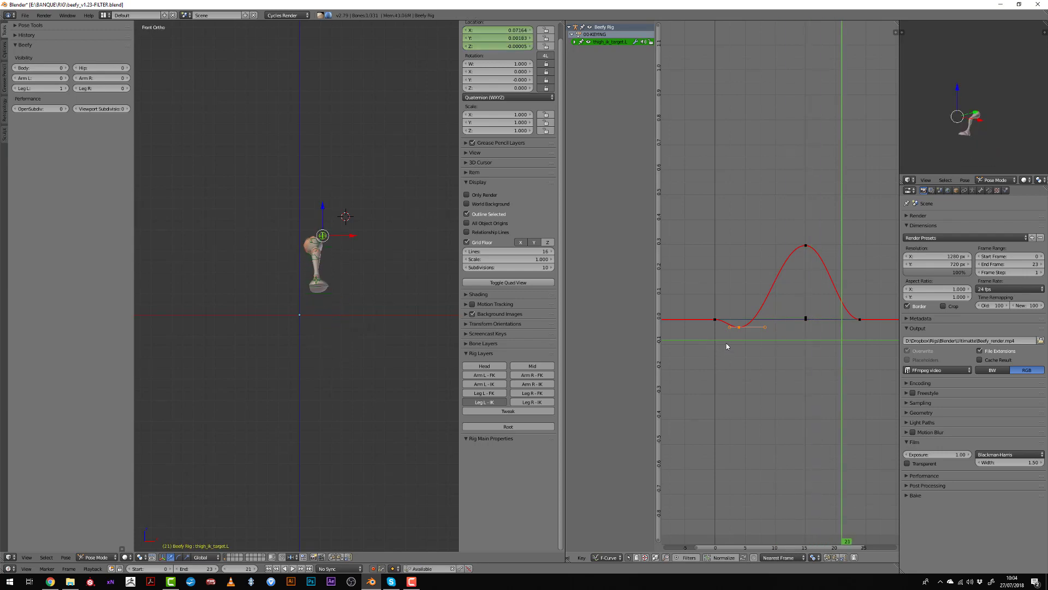
left_click(727, 343)
key("alt+a")
- Tilt the handles of the knee target's X Location key at frame 0, copy that key to frame 24 and play back the loop
scroll(717, 324, "up", 1)
key("r")
left_click(710, 342)
key("g")
key("x")
left_click(874, 349)
key("alt+a")
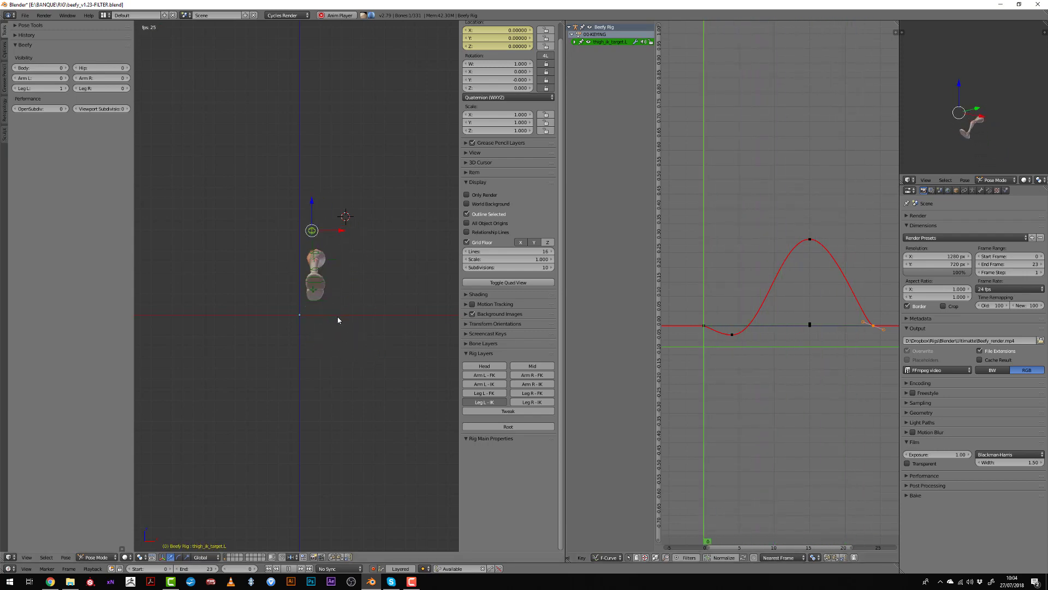
- Select the left leg's toe, foot, heel and knee target controls, go to frame 0 and copy all of their keys
key("alt+a")
middle_click_drag(338, 326, 290, 329)
right_click(338, 327, "shift")
right_click(376, 300, "shift")
left_click(675, 362)
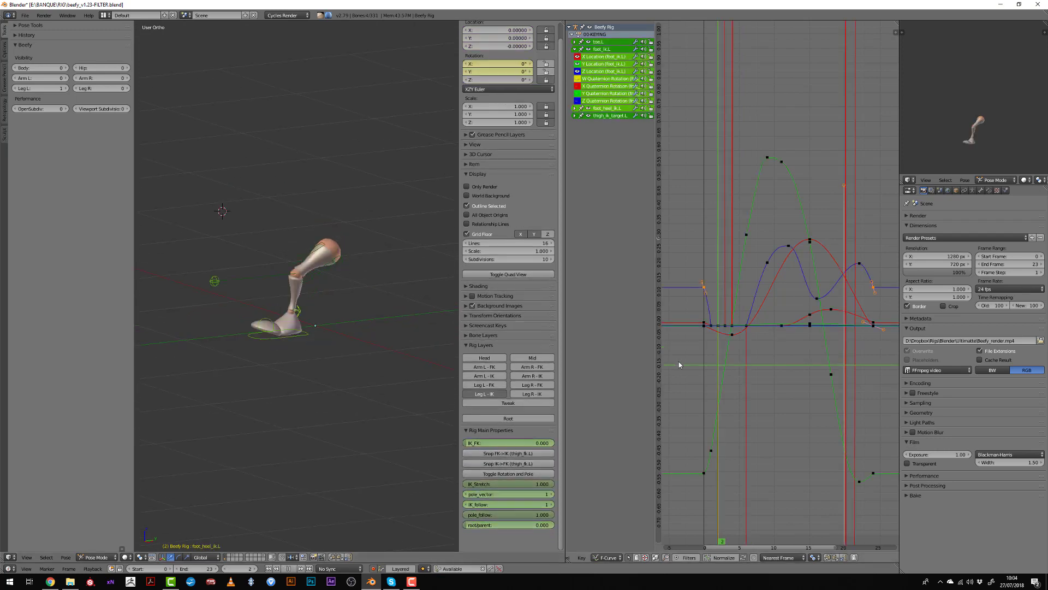
key("a")
scroll(262, 332, "down", 2)
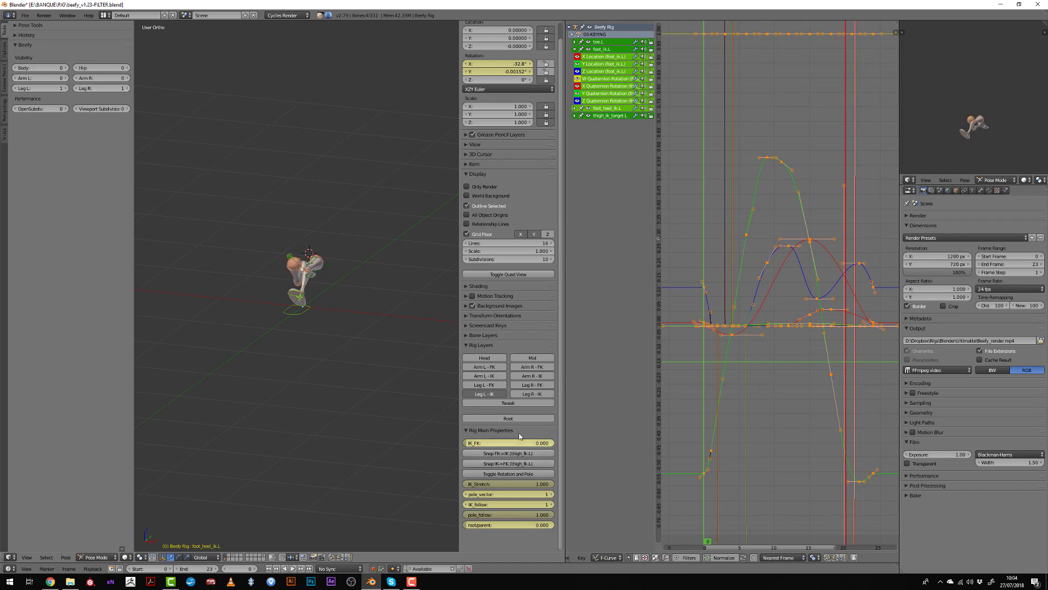
- Select the right leg's knee target, foot, toe and heel controls
scroll(342, 375, "up", 2)
middle_click_drag(310, 375, 387, 364)
scroll(284, 376, "up", 1)
middle_click_drag(255, 383, 268, 368, "shift")
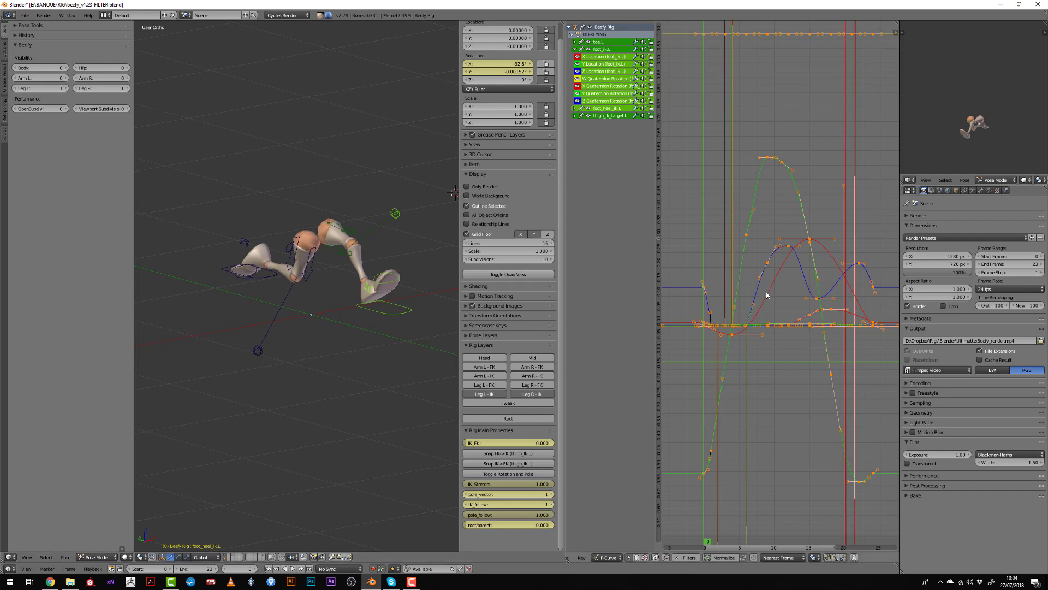
right_click(253, 354)
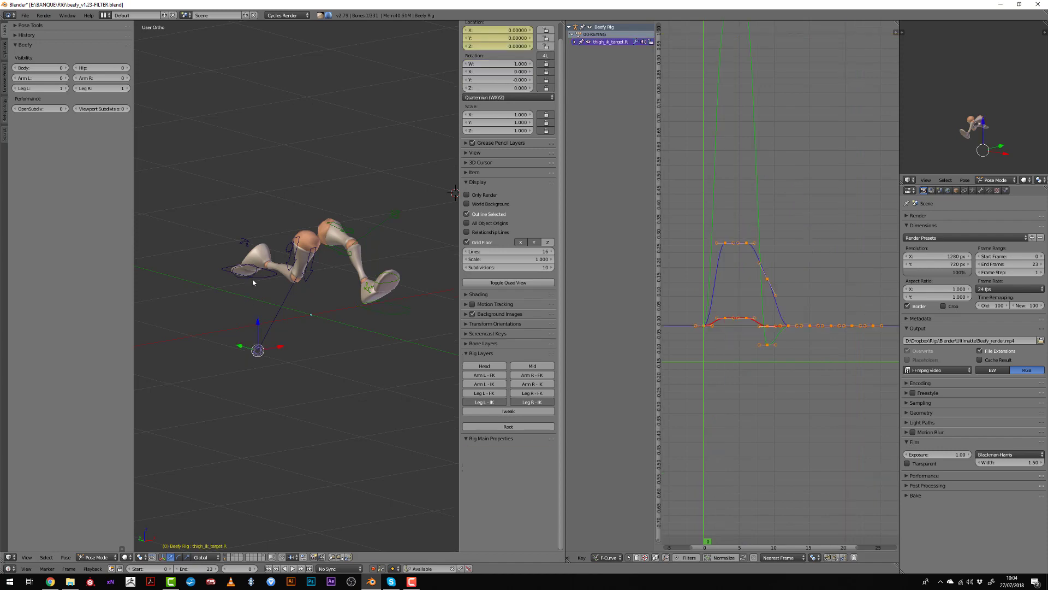
right_click(253, 277, "shift")
right_click(245, 269, "shift")
right_click(246, 243, "shift")
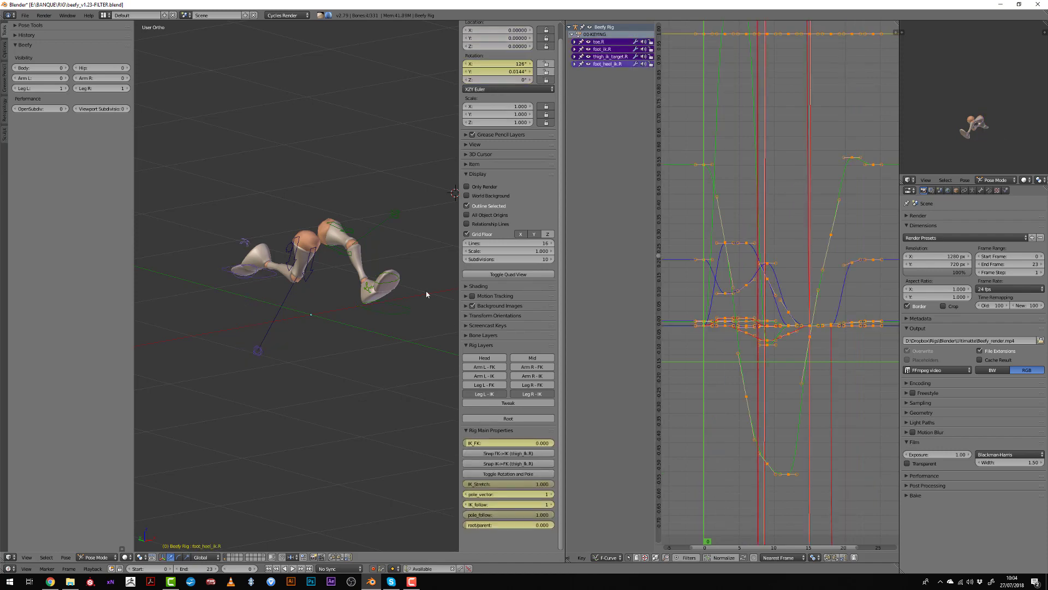
- Delete the existing keys of the right leg controls between frames 0 and 24
scroll(712, 334, "down", 4)
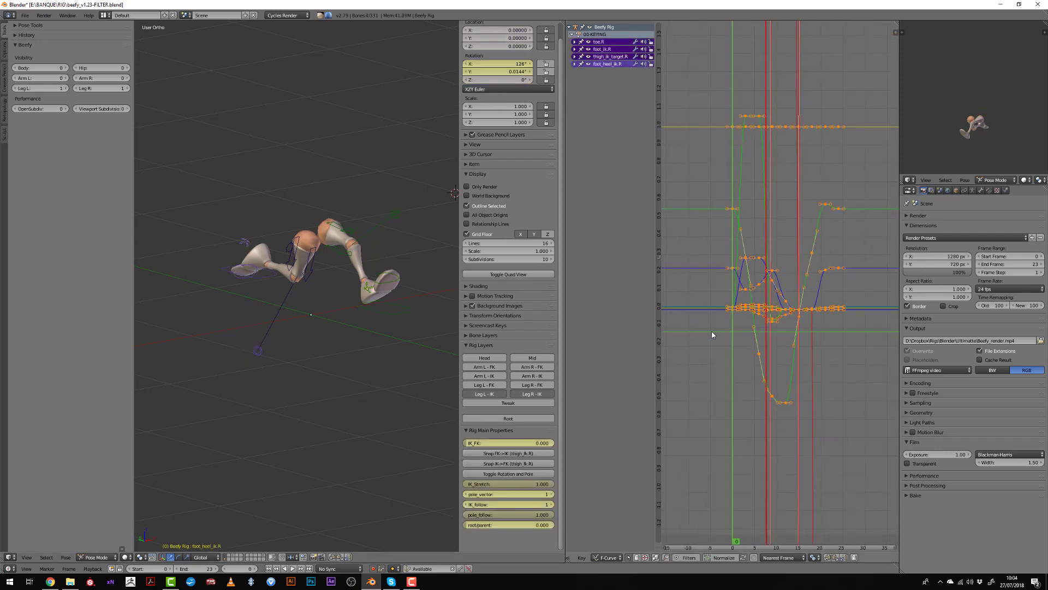
middle_click_drag(728, 307, 737, 412, "ctrl")
key("a")
key("b")
left_click_drag(718, 198, 893, 444)
key("x")
left_click(893, 445)
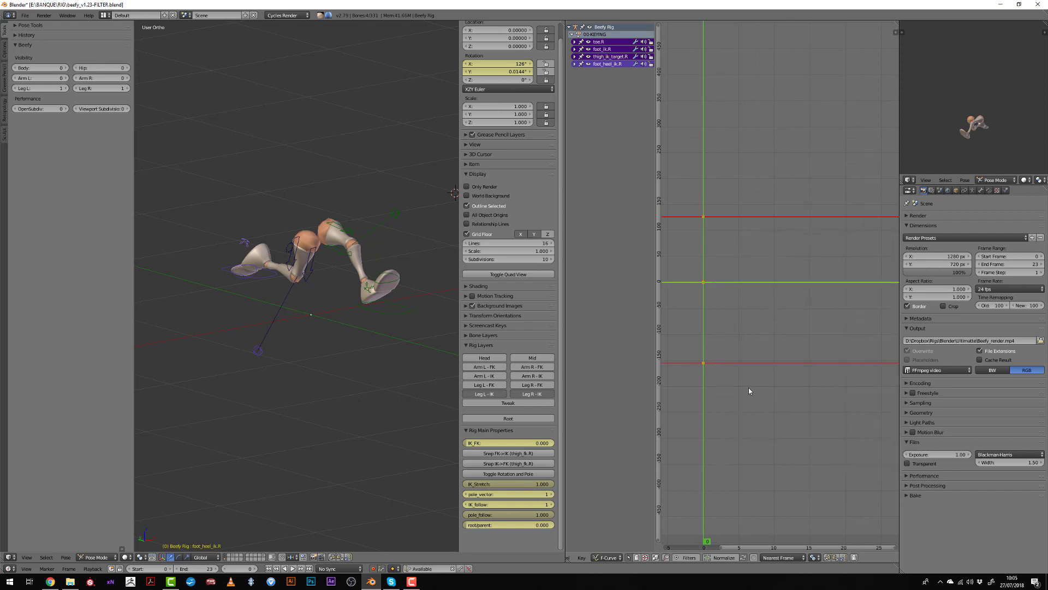
- Paste the left leg's keys mirrored onto the right leg controls and play back the result from the front view
key("ctrl+z")
key("alt+a")
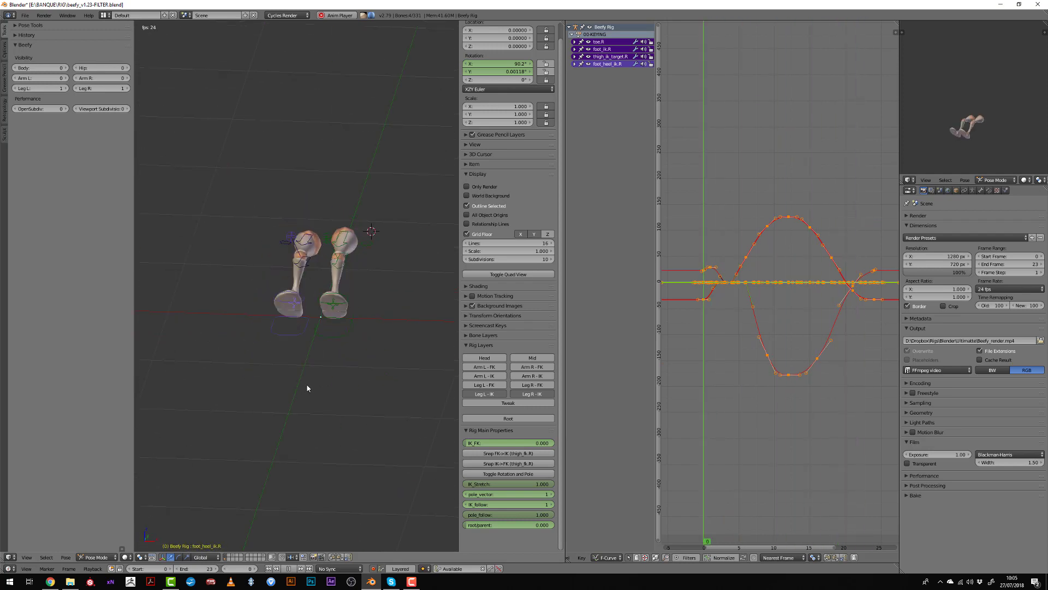
key("KP_1")
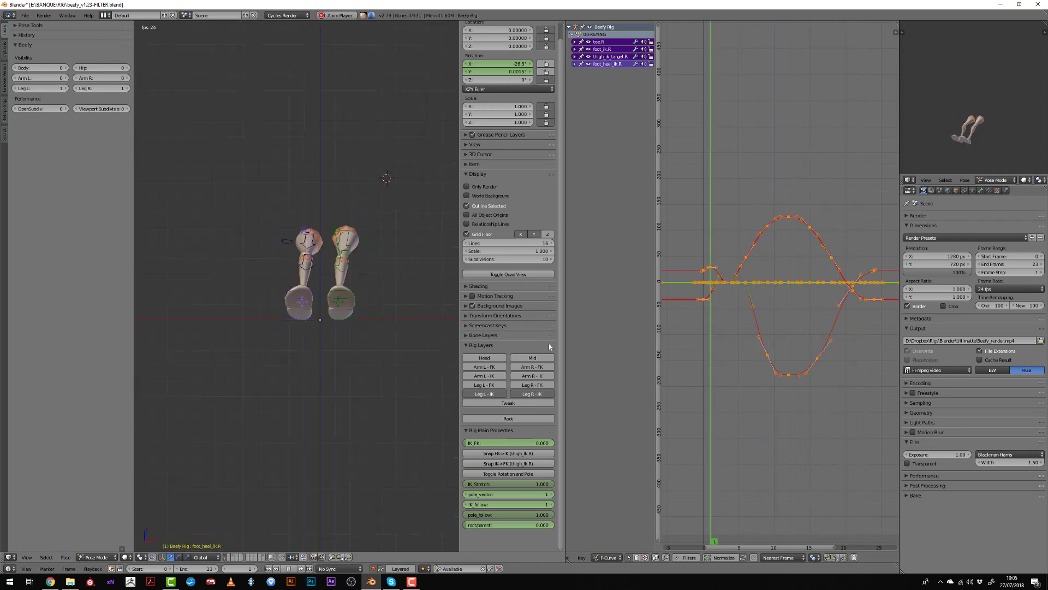
key("alt+a")
- Duplicate all of the right leg's keys and offset the copy 24 frames along the time axis only
left_click(701, 321)
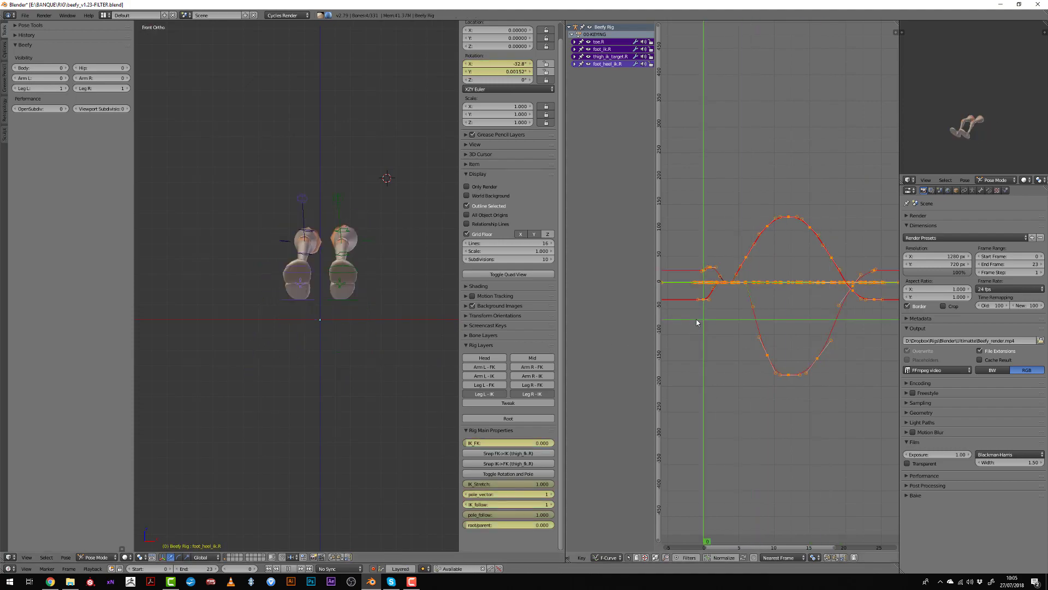
scroll(768, 329, "down", 2)
middle_click_drag(767, 330, 754, 320)
key("shift+d")
key("x")
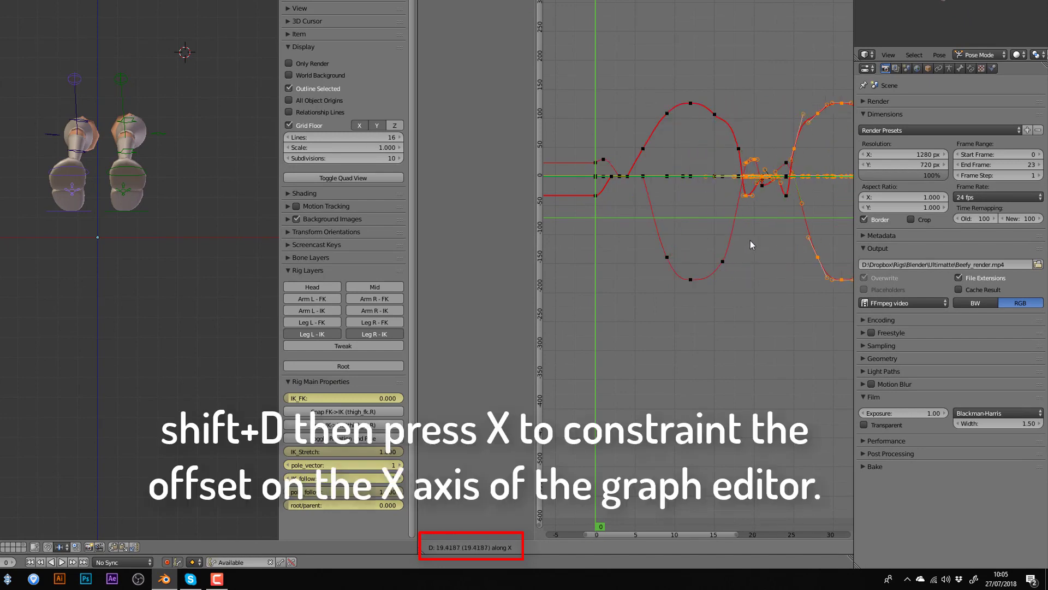
left_click(781, 240)
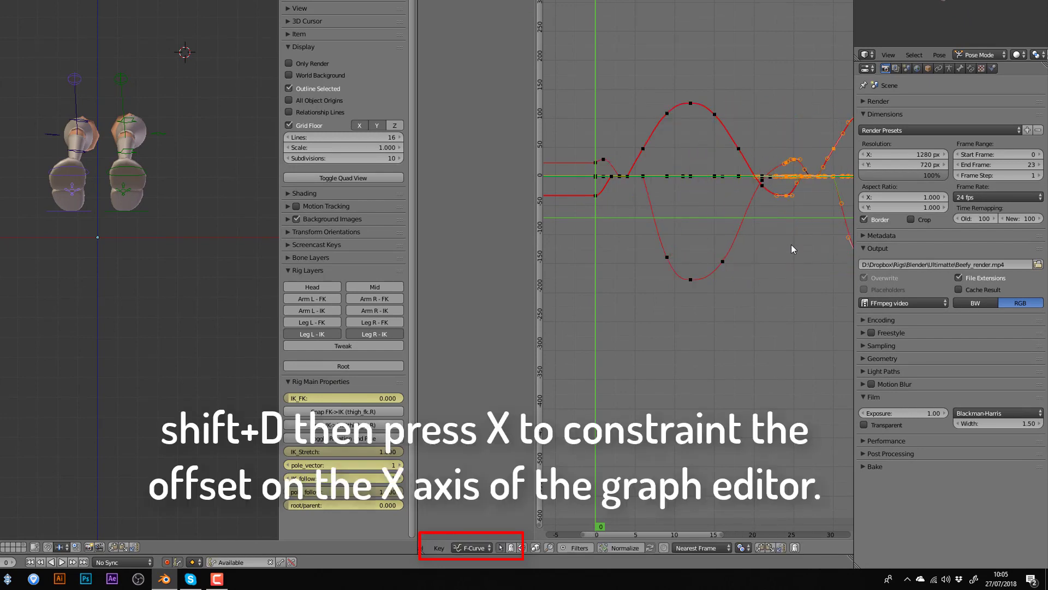
- Shift all of the right leg's keys 12 frames earlier along the time axis and play back the alternating legs
key("a")
key("a")
middle_click_drag(624, 289, 647, 294, "ctrl")
key("alt+a")
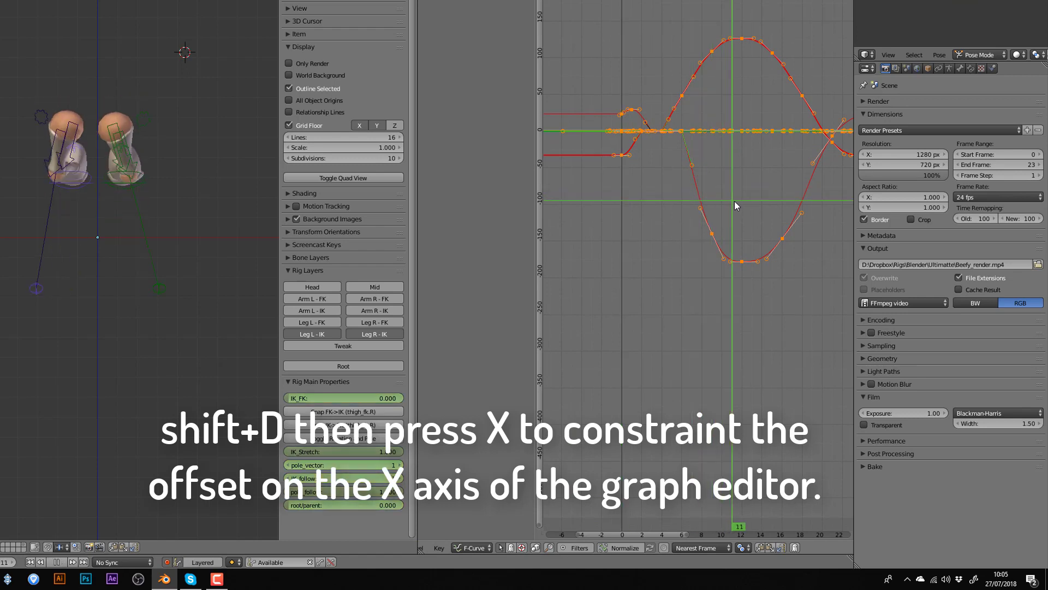
key("shift+d")
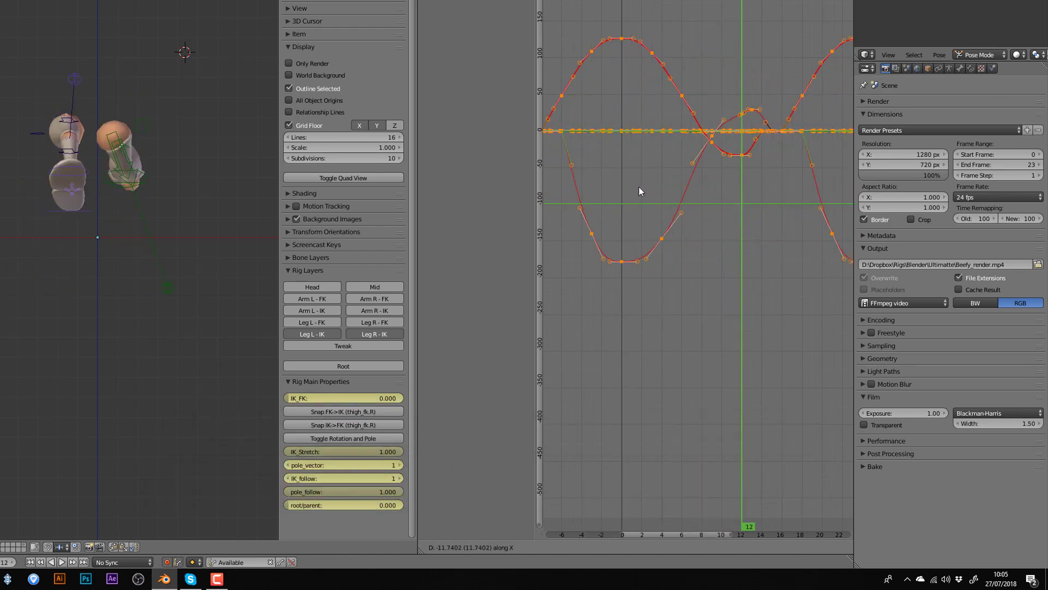
key("Escape")
key("alt+a")
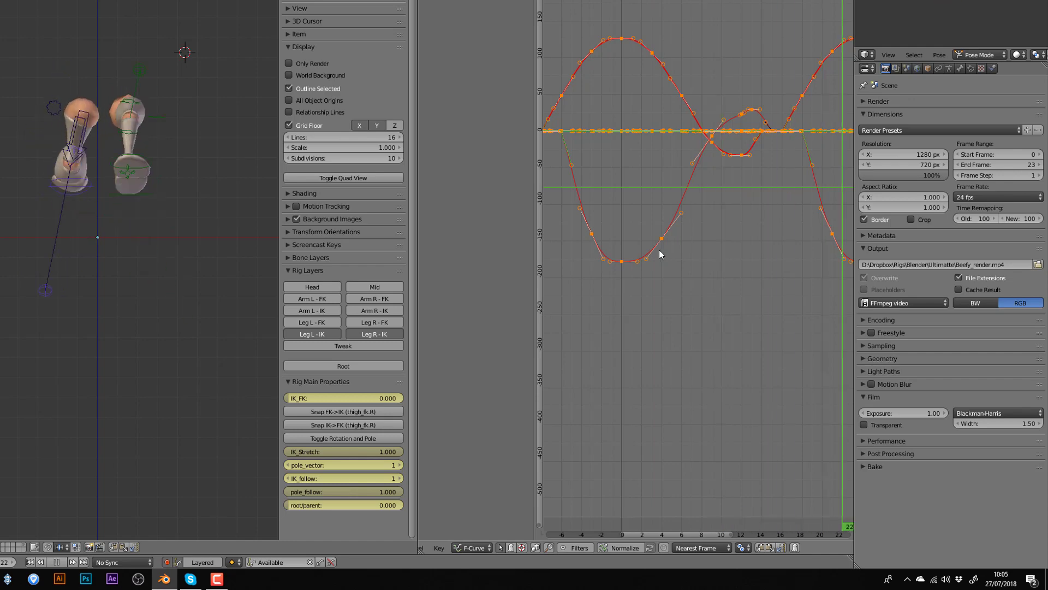
- Stop the playback and insert keyframes for the right leg controls at frame 0
key("alt+a")
scroll(650, 248, "up", 5)
key("a")
middle_click_drag(606, 201, 660, 225)
key("a")
right_click(638, 129, "alt")
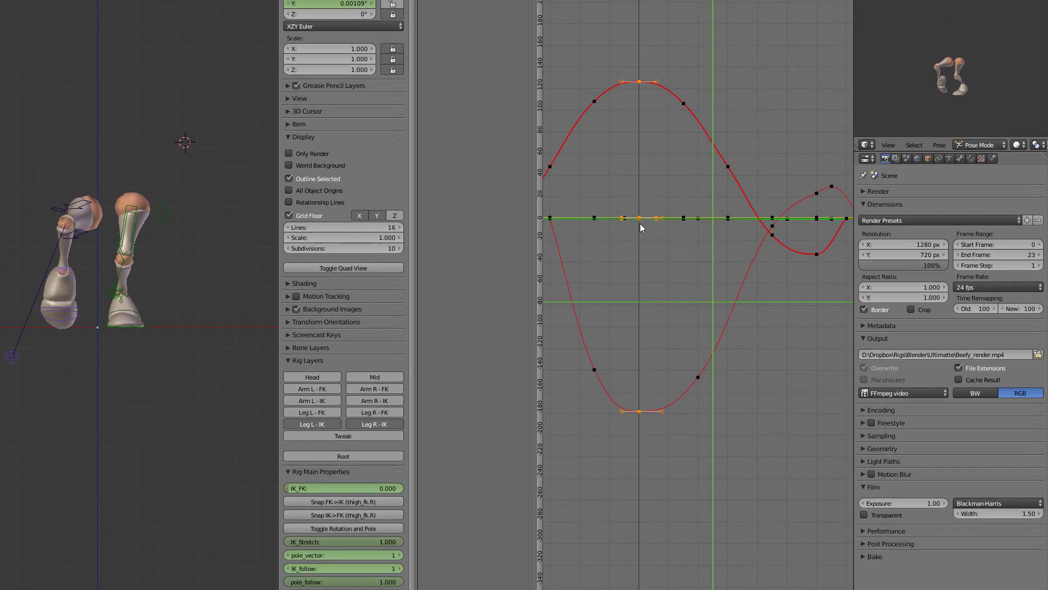
scroll(637, 133, "up", 4)
left_click(607, 224)
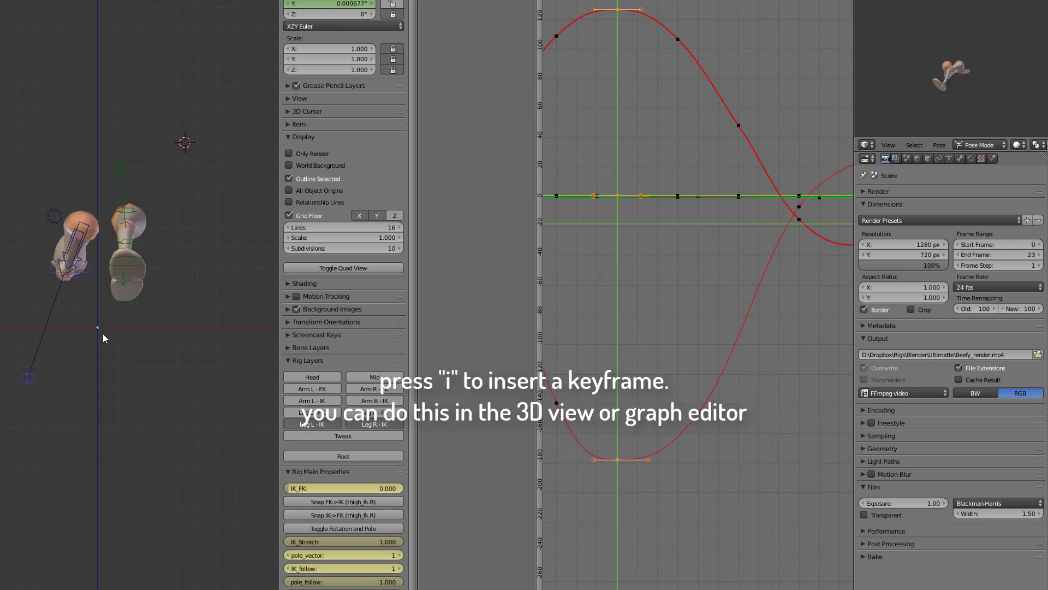
key("i")
- Insert keyframes for the right leg controls at frame 24, on the second peak of the curves
scroll(566, 309, "down", 4)
middle_click_drag(658, 366, 631, 327)
left_click_drag(630, 327, 716, 356)
scroll(730, 378, "down", 3)
middle_click_drag(742, 391, 687, 391)
left_click_drag(686, 391, 801, 415)
middle_click_drag(738, 414, 620, 413)
left_click_drag(682, 416, 739, 427)
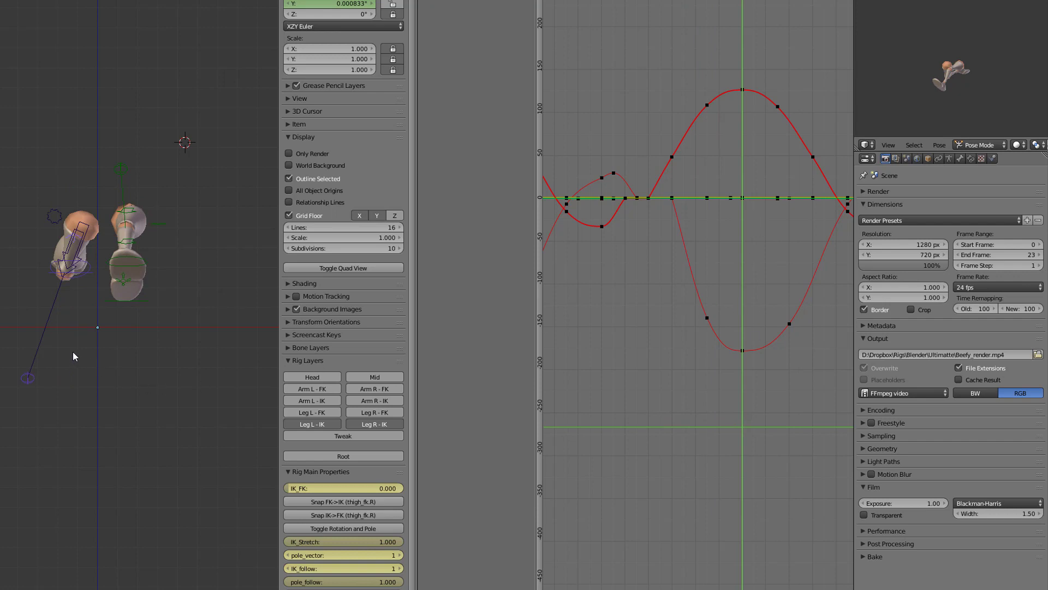
left_click(751, 102)
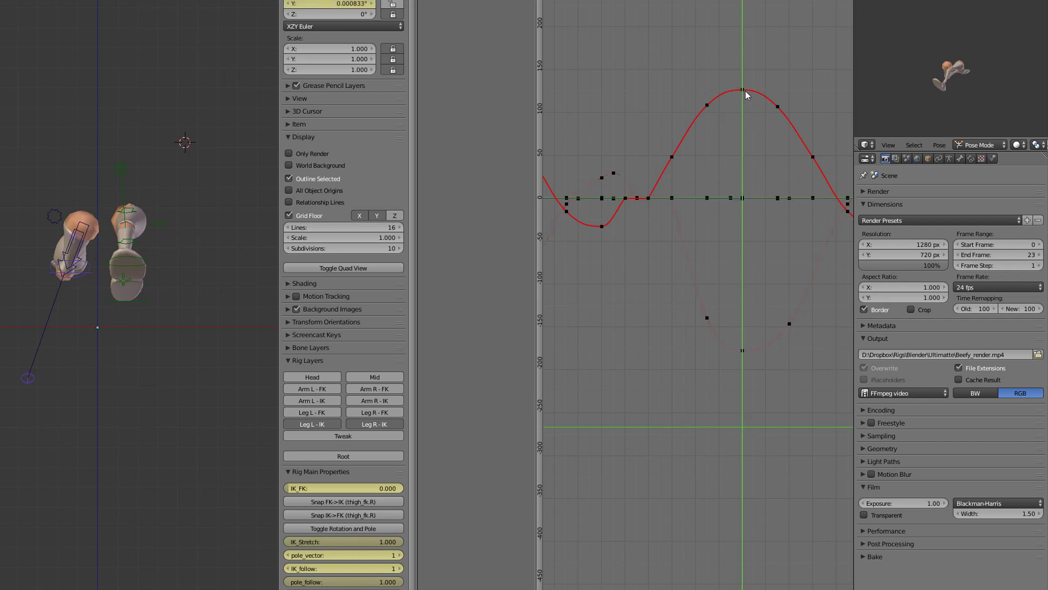
- Select the right leg's key columns at frames 24 and 0 and set their handle type to Free
right_click(744, 91, "alt")
scroll(695, 221, "down", 3)
middle_click_drag(695, 221, 808, 201)
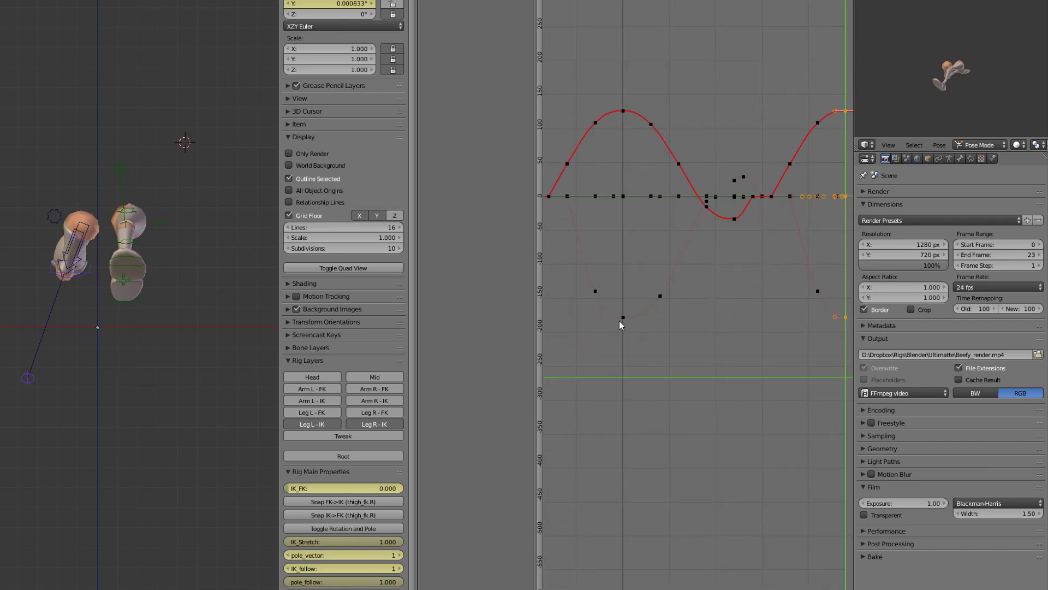
right_click(623, 318, "alt+shift")
key("v")
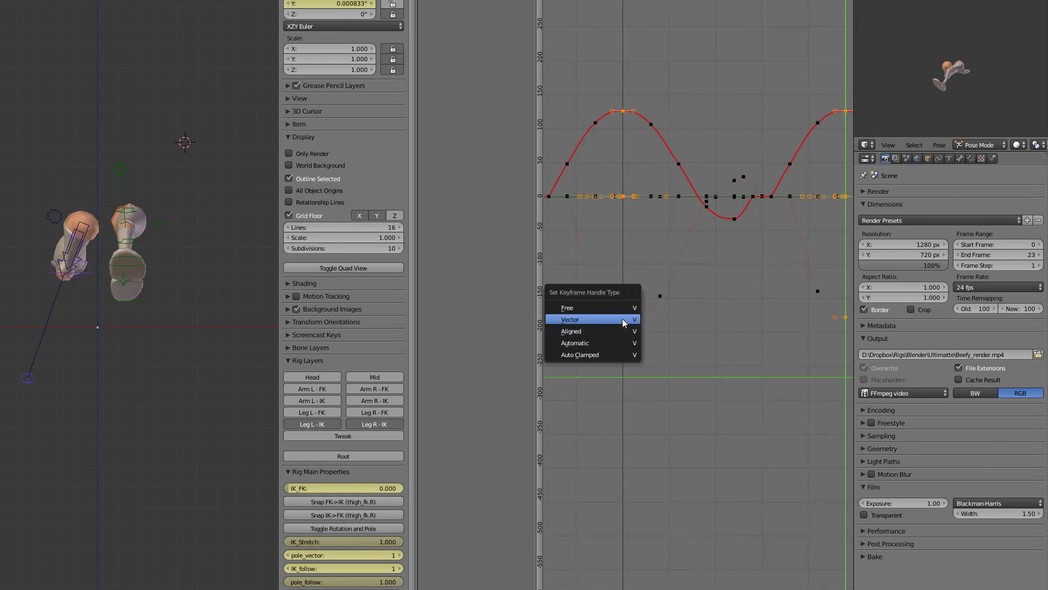
left_click(613, 307)
- Delete all of the right leg's keys that lie before frame 0
key("Home")
key("a")
key("b")
left_click_drag(555, 148, 651, 345)
key("x")
left_click(651, 345)
- Delete all of the right leg's keys that lie after frame 24
middle_click_drag(680, 307, 583, 282)
key("b")
left_click_drag(692, 143, 800, 337)
key("x")
left_click(798, 339)
- Play back the run cycle from the start and examine both legs from the side and other angles
left_click_drag(644, 331, 470, 329)
key("alt+a")
middle_click_drag(95, 372, 28, 378)
key("KP_3")
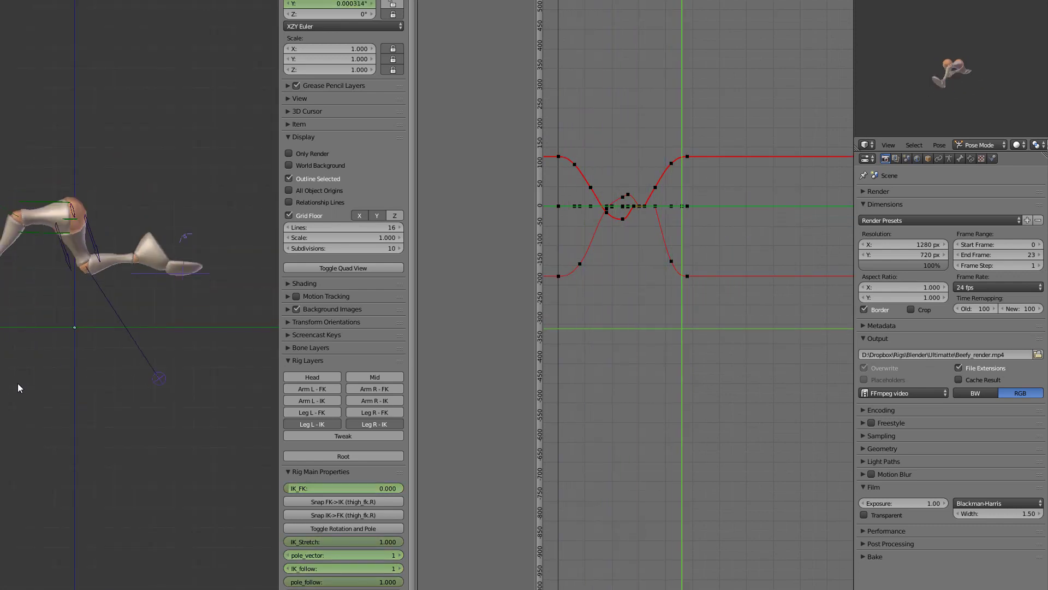
middle_click_drag(56, 394, 155, 410)
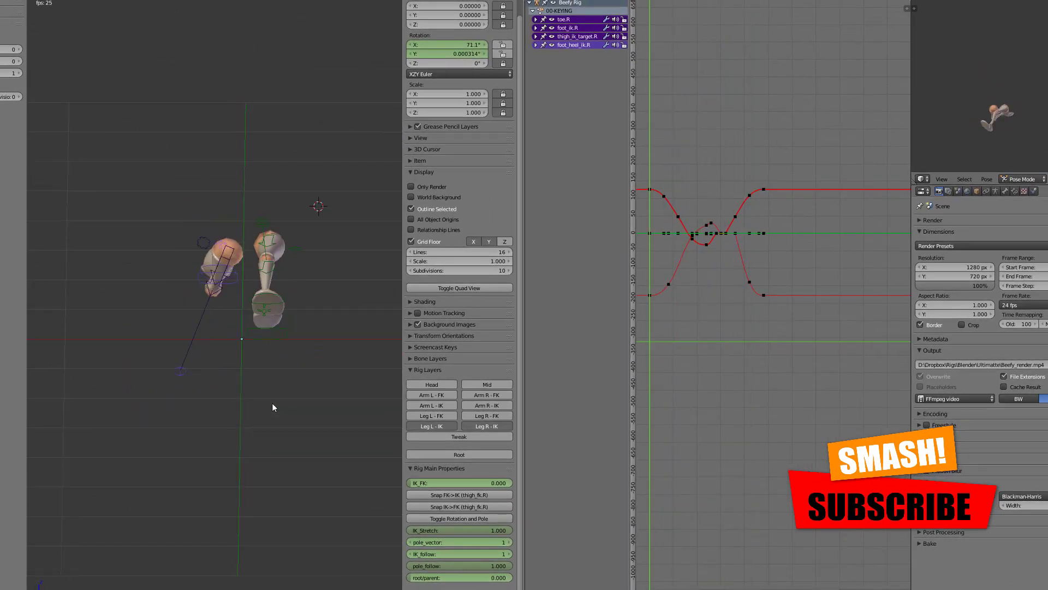